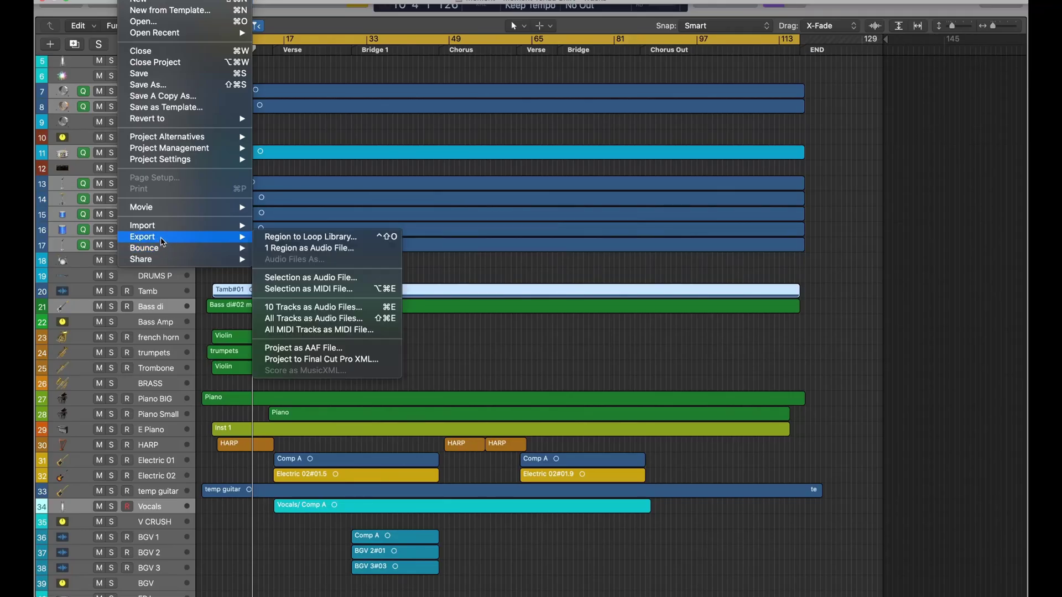
# - Export the project as Moment.AAF into the AAF folder, using 48 kHz, 16 bit, WAVE format and no dithering
pyautogui.moveTo(198, 238)
pyautogui.click(304, 347)
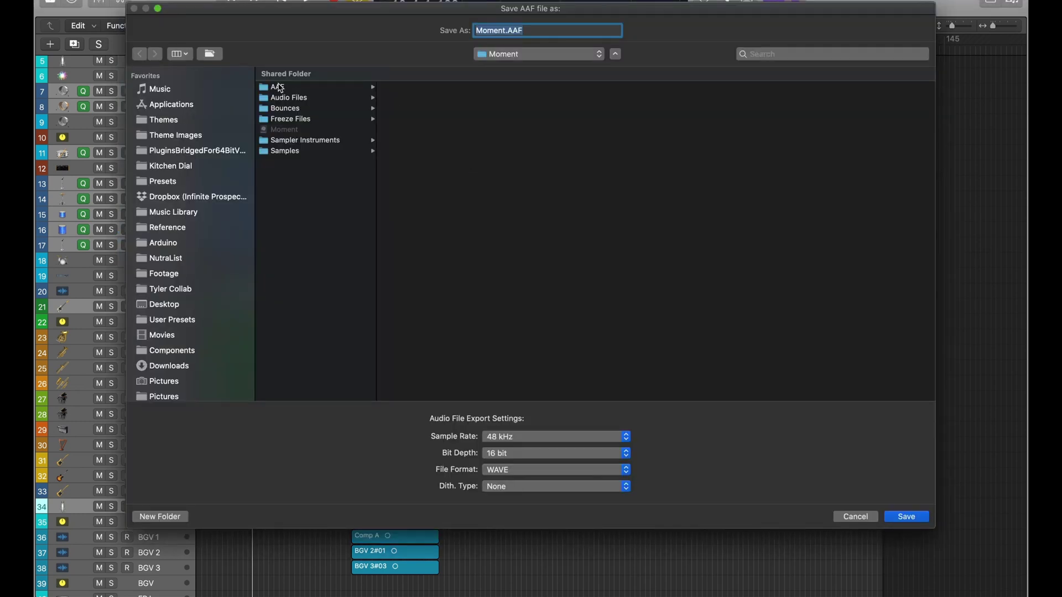
pyautogui.click(280, 88)
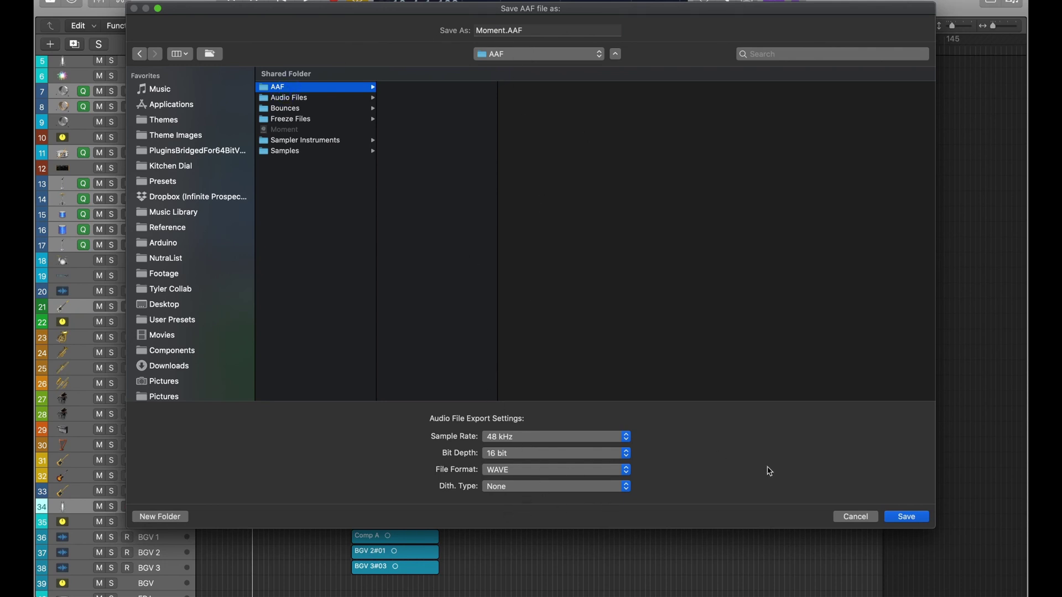
pyautogui.click(908, 517)
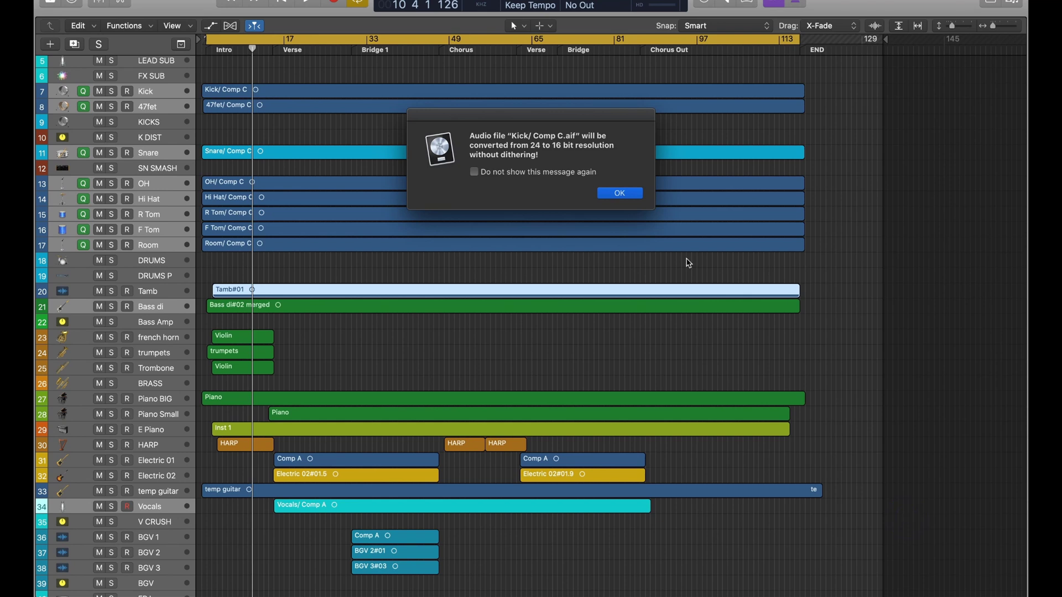
pyautogui.click(611, 194)
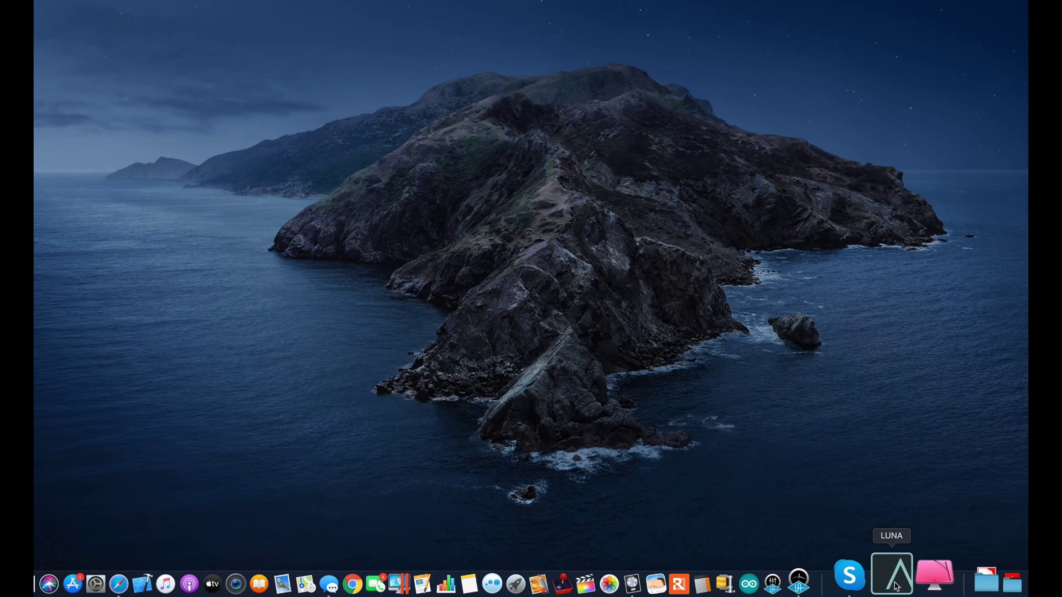
# - Switch to LUNA and set up a new session named Moment from Moment.AAF, with the tempo at 128
pyautogui.click(896, 581)
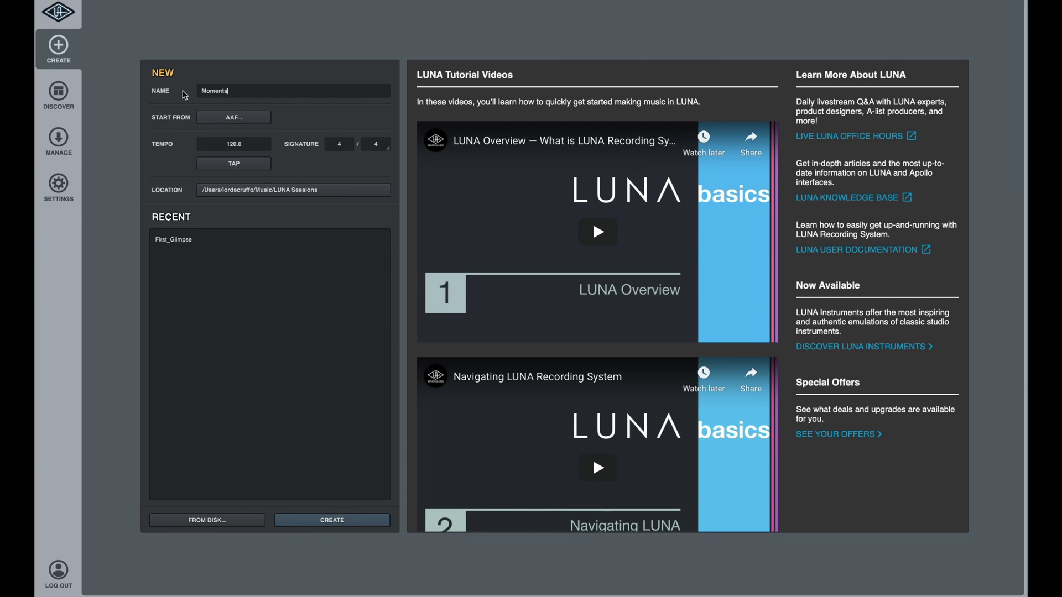
pyautogui.click(247, 123)
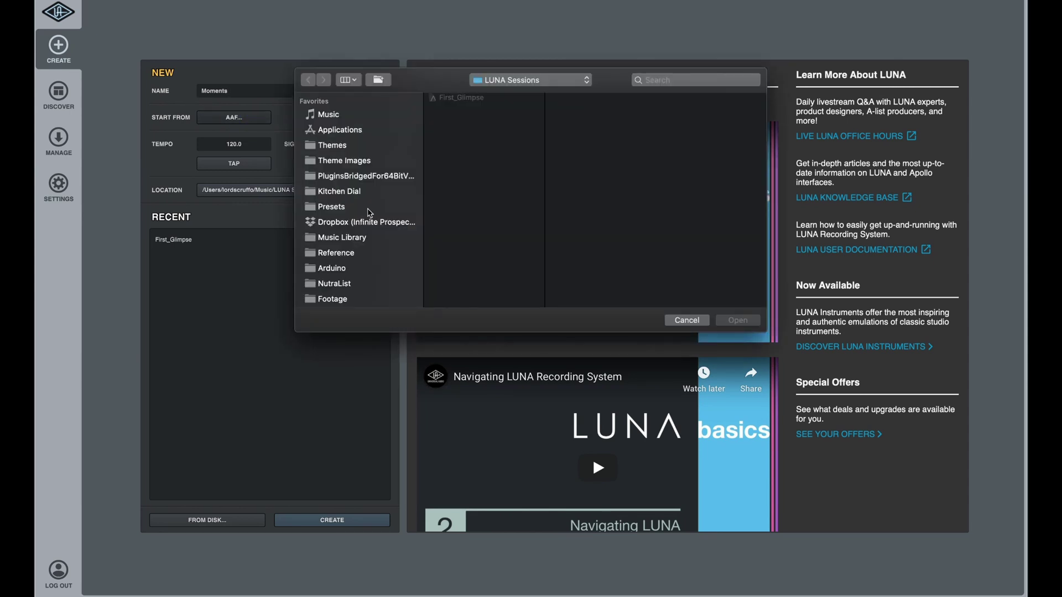
pyautogui.click(394, 237)
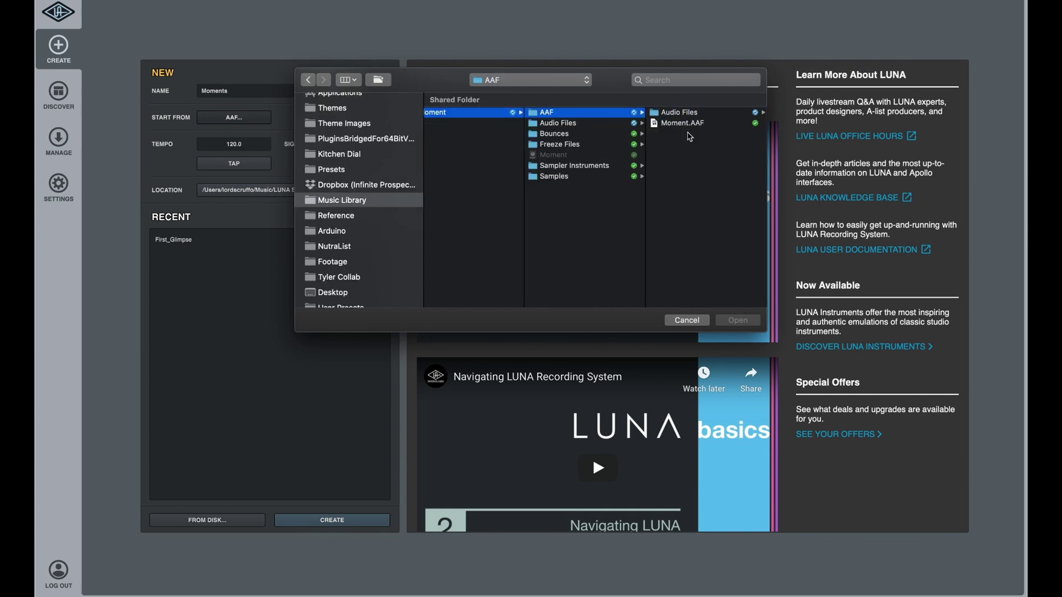
pyautogui.click(676, 124)
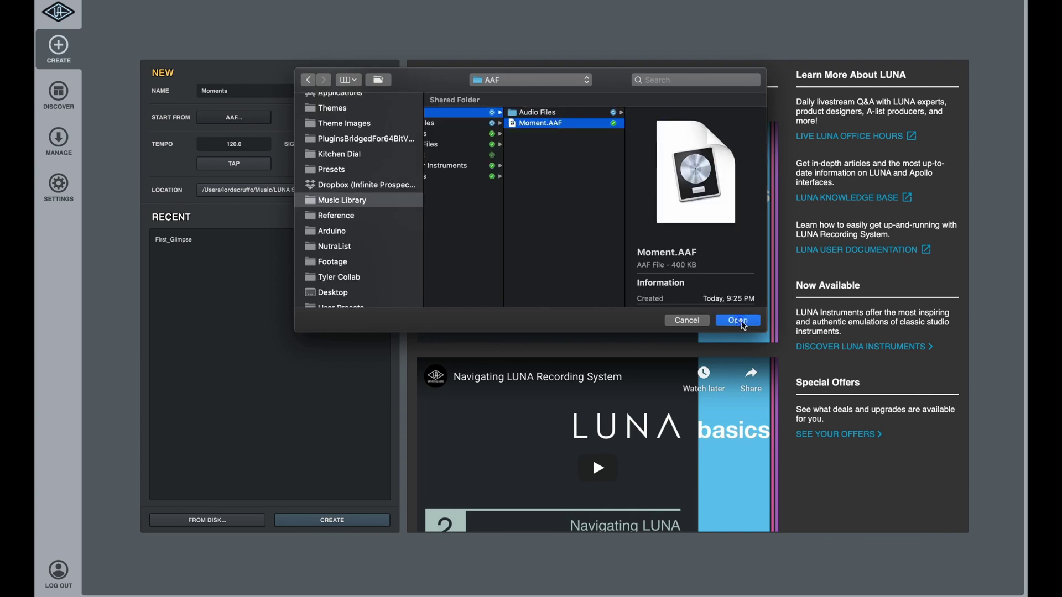
pyautogui.click(742, 322)
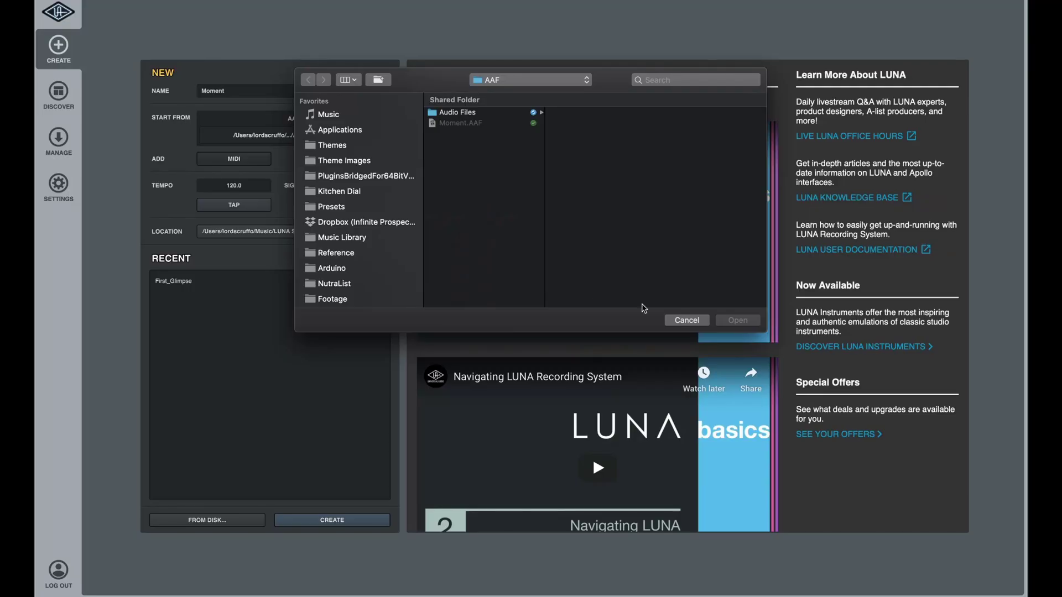
pyautogui.click(687, 320)
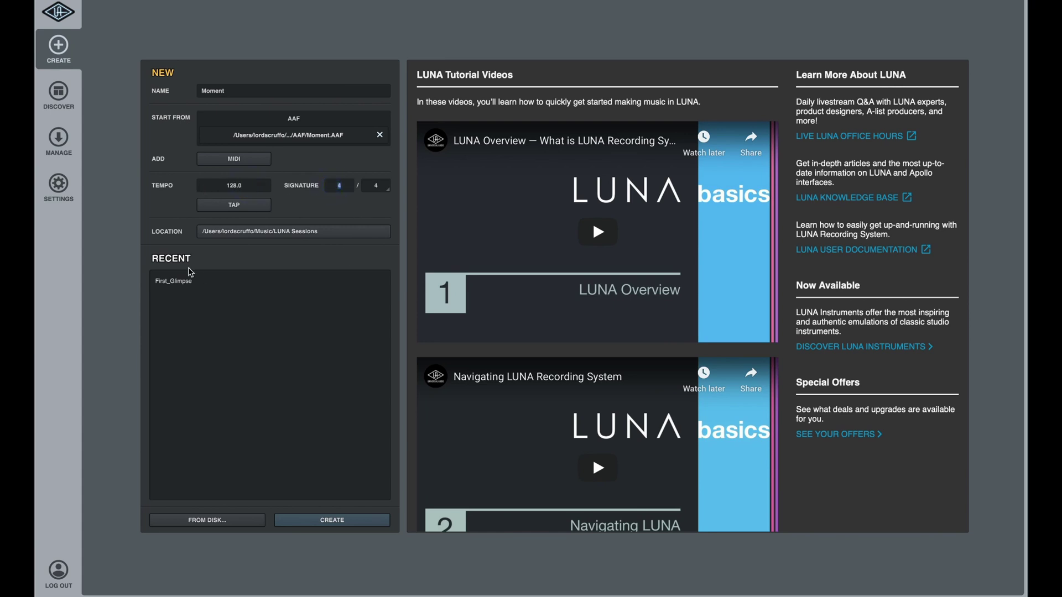
# - Set the session location to the Music Library/Rock/Moment folder and create the session
pyautogui.click(259, 235)
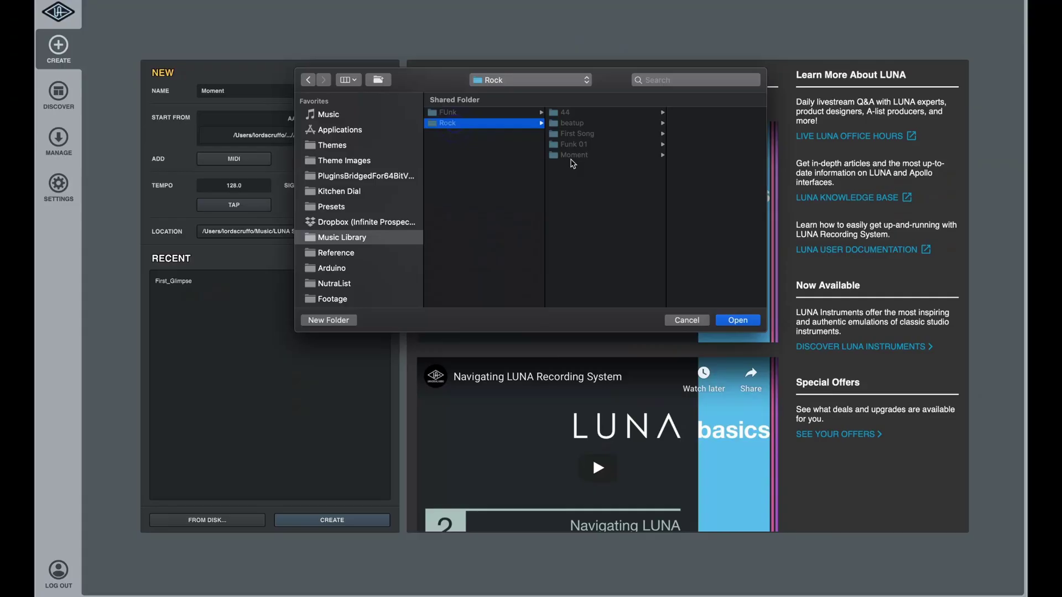
pyautogui.click(572, 158)
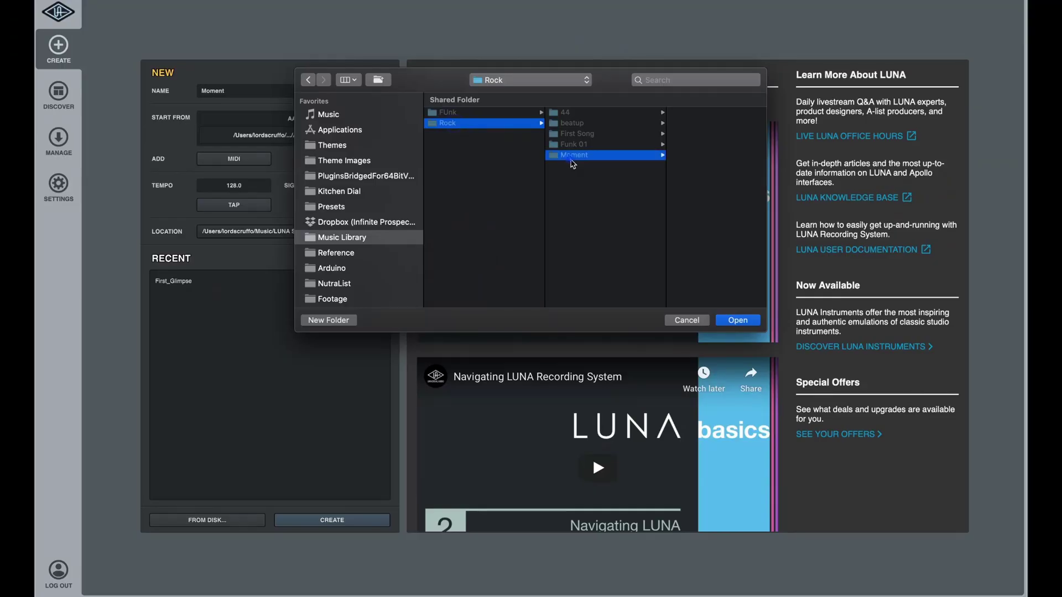
pyautogui.click(670, 112)
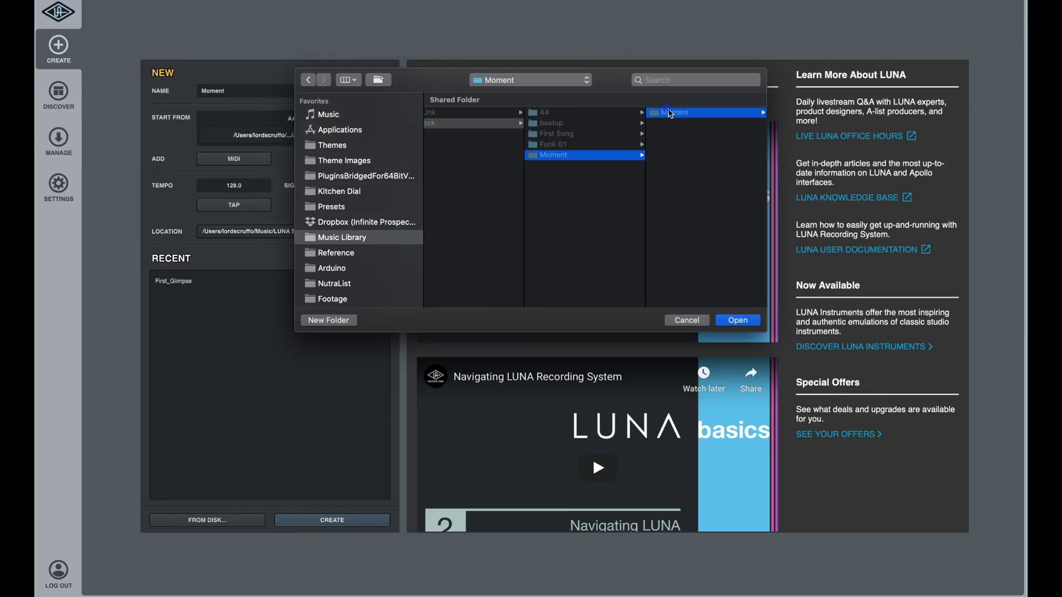
pyautogui.click(504, 157)
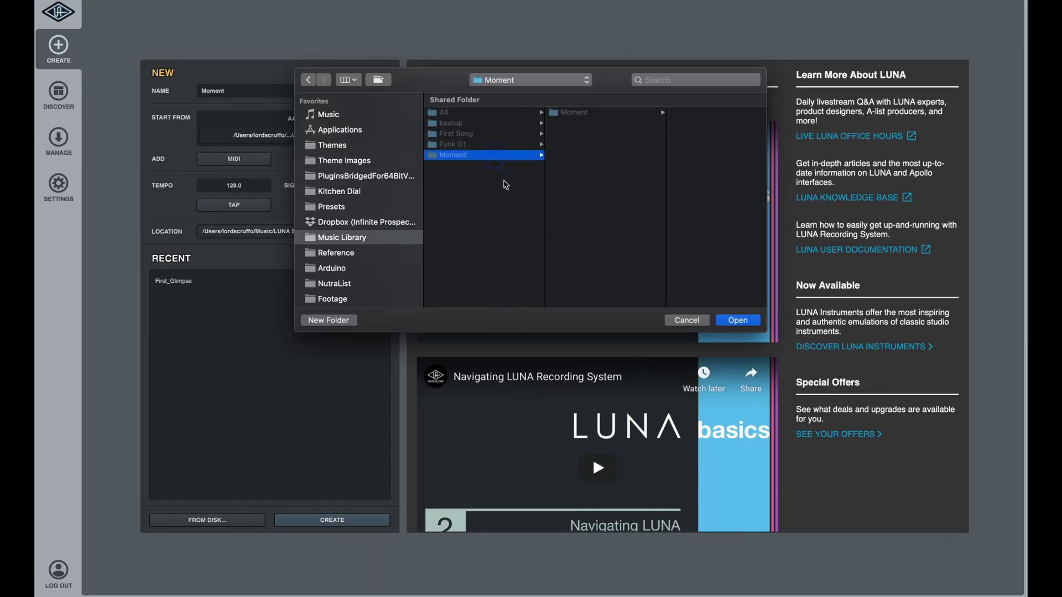
pyautogui.click(735, 320)
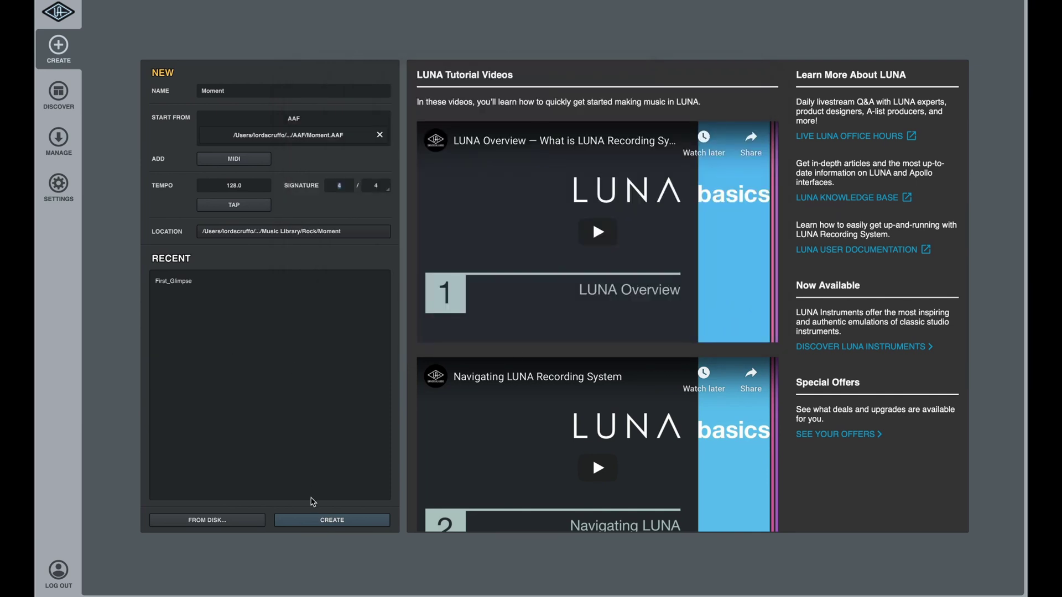
pyautogui.click(340, 524)
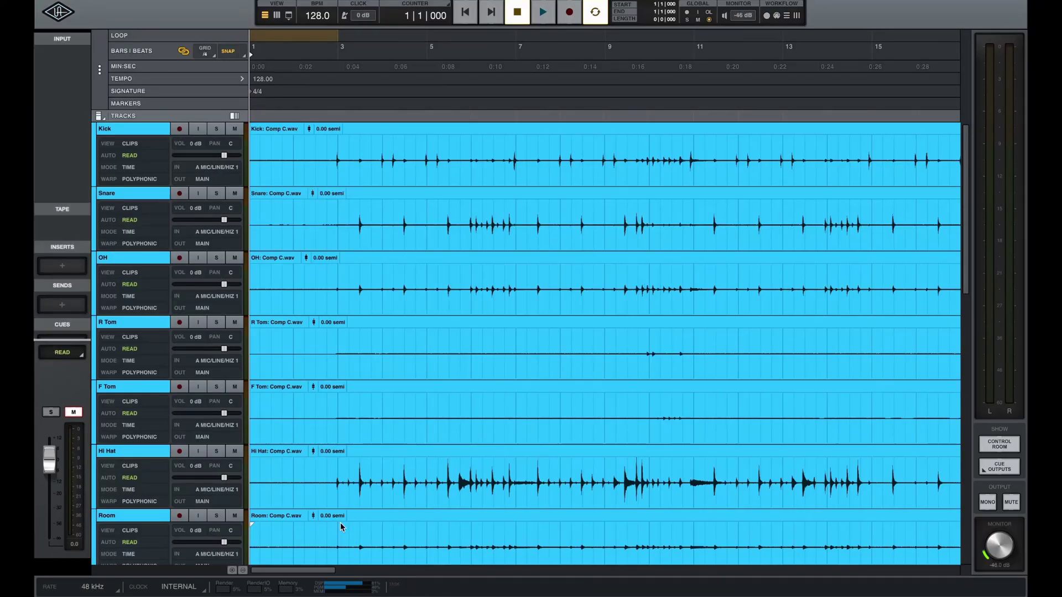
# - Set the height of all imported audio tracks to Micro
pyautogui.scroll(-5, 369, 457)
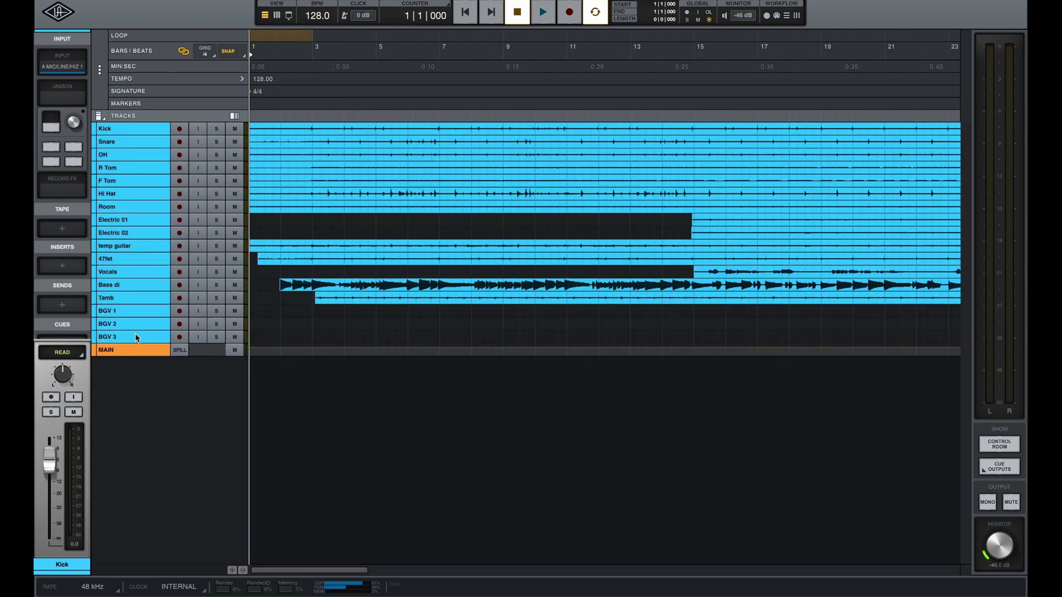
pyautogui.click(99, 116)
pyautogui.click(113, 160)
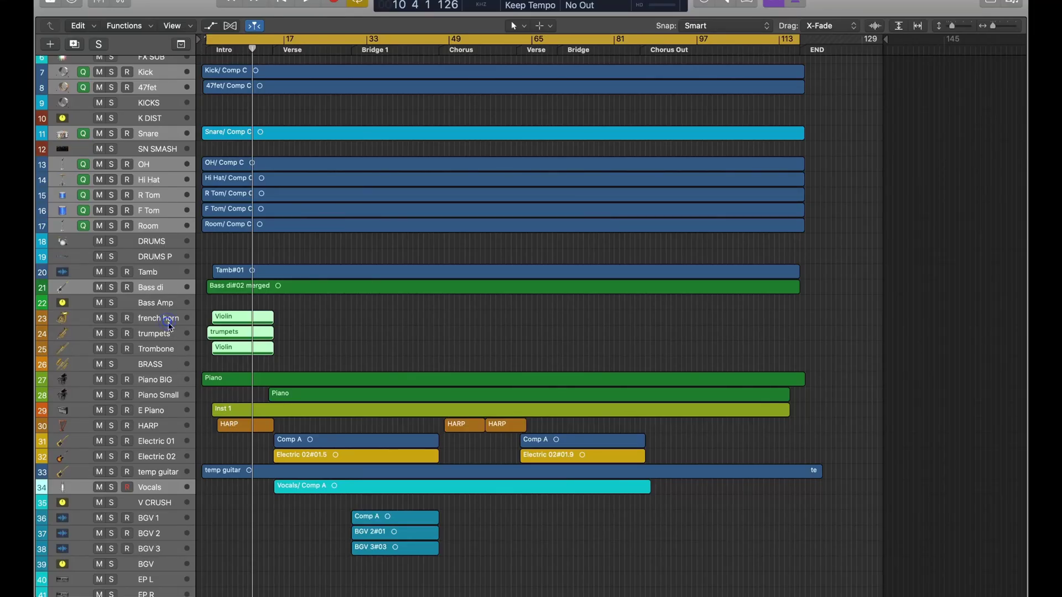
# - Switch to Logic Pro, select the french horn through HARP instrument tracks, and export all MIDI tracks as Moment.mid into the AAF folder
pyautogui.click(166, 321)
pyautogui.keyDown('shift'); pyautogui.click(162, 351); pyautogui.keyUp('shift')
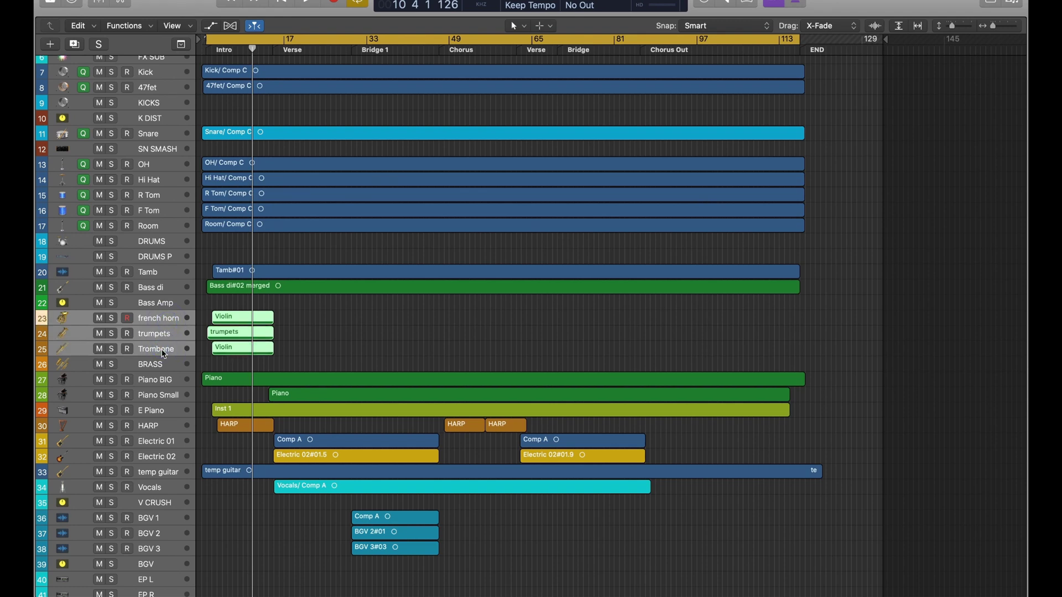
pyautogui.keyDown('shift'); pyautogui.click(161, 425); pyautogui.keyUp('shift')
pyautogui.click(130, 1)
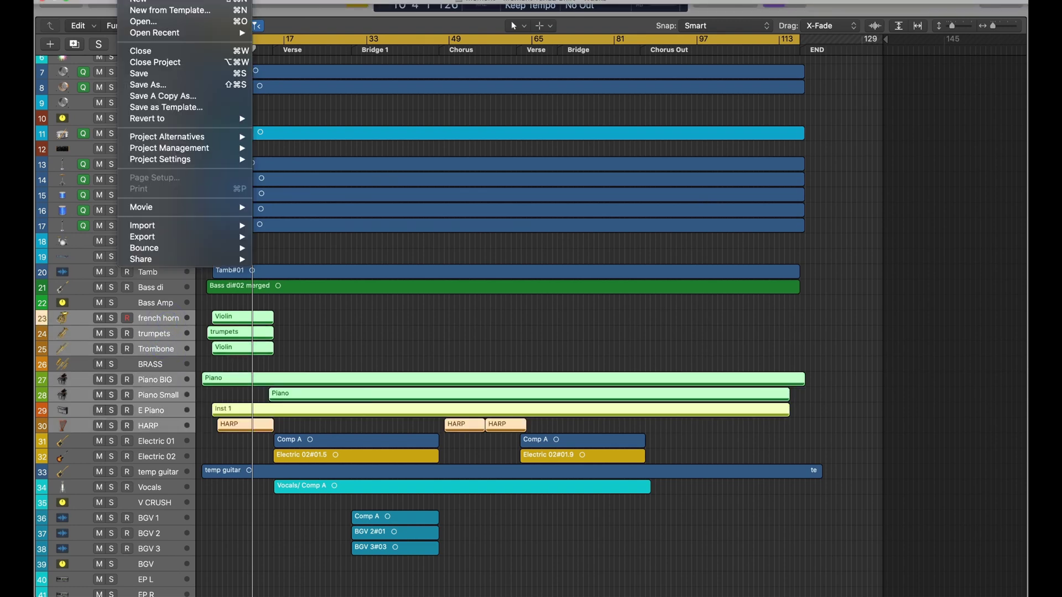
pyautogui.moveTo(156, 239)
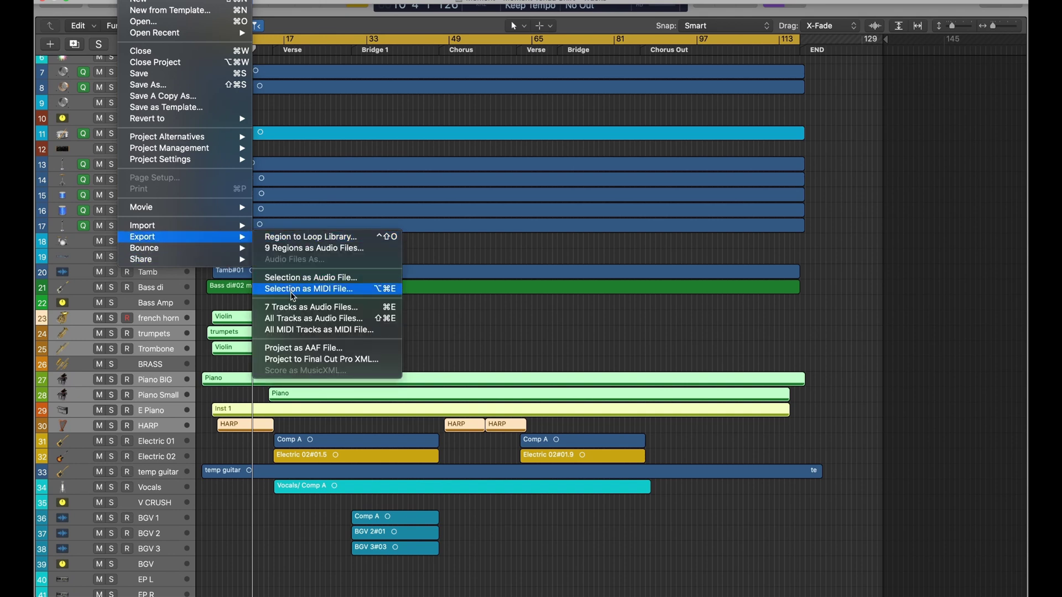
pyautogui.click(303, 330)
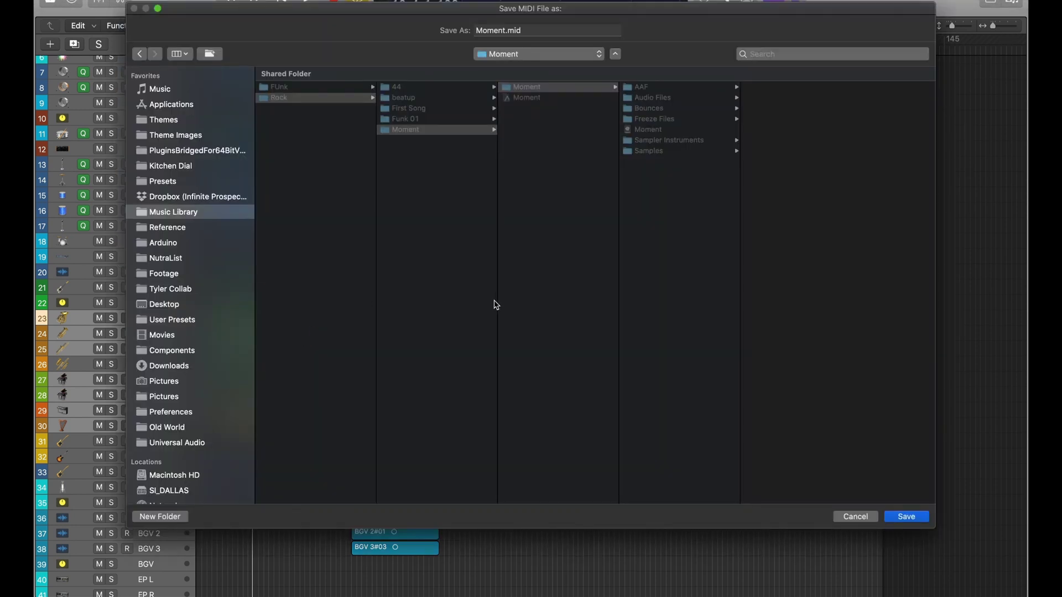
pyautogui.click(644, 87)
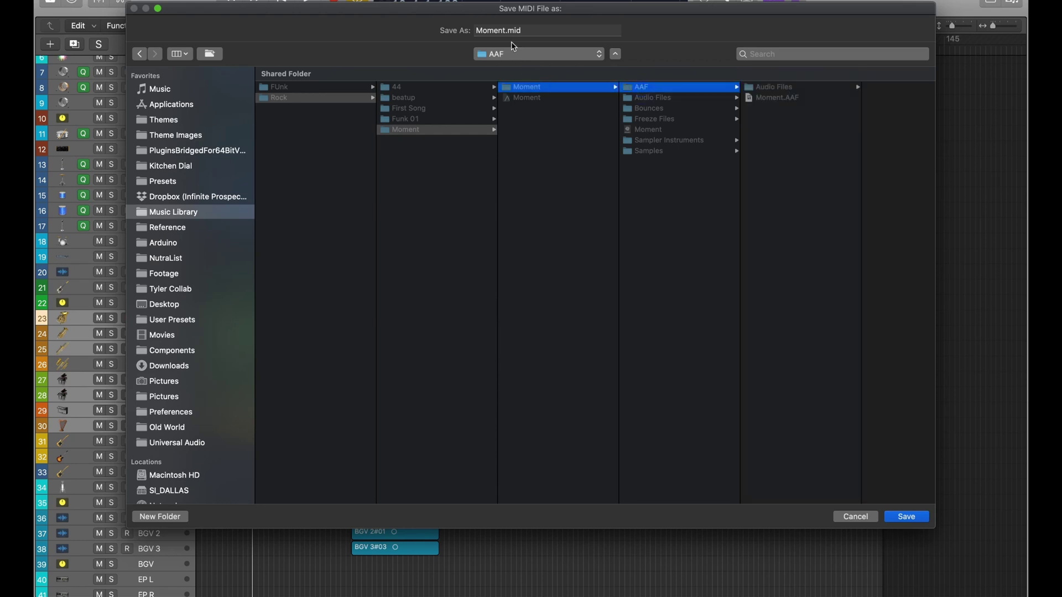
pyautogui.click(919, 518)
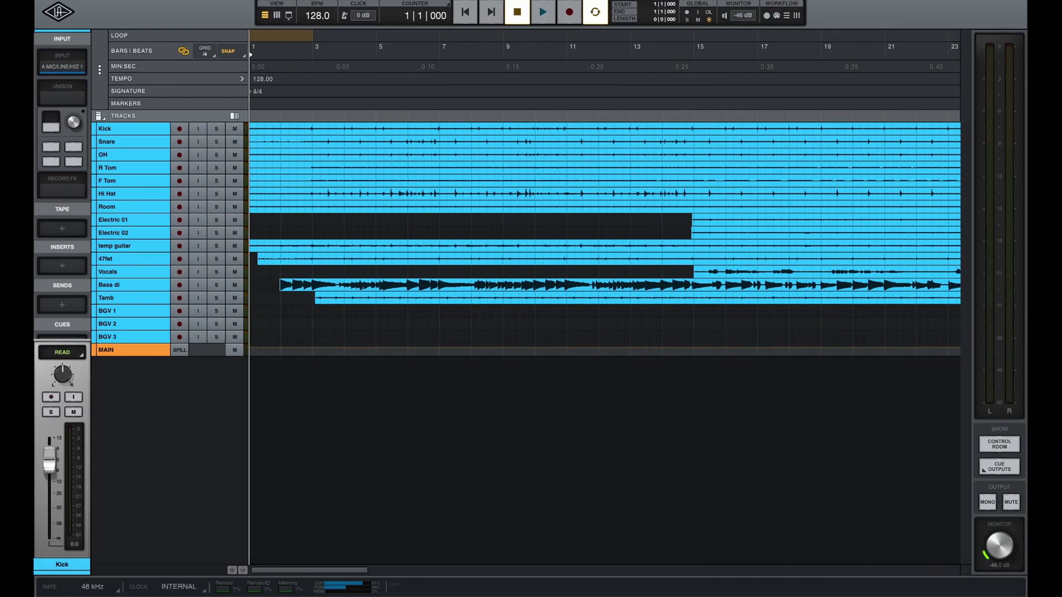
# - Switch to LUNA and import Moment.mid from the project's AAF folder, using the file's tempo map
pyautogui.click(110, 0)
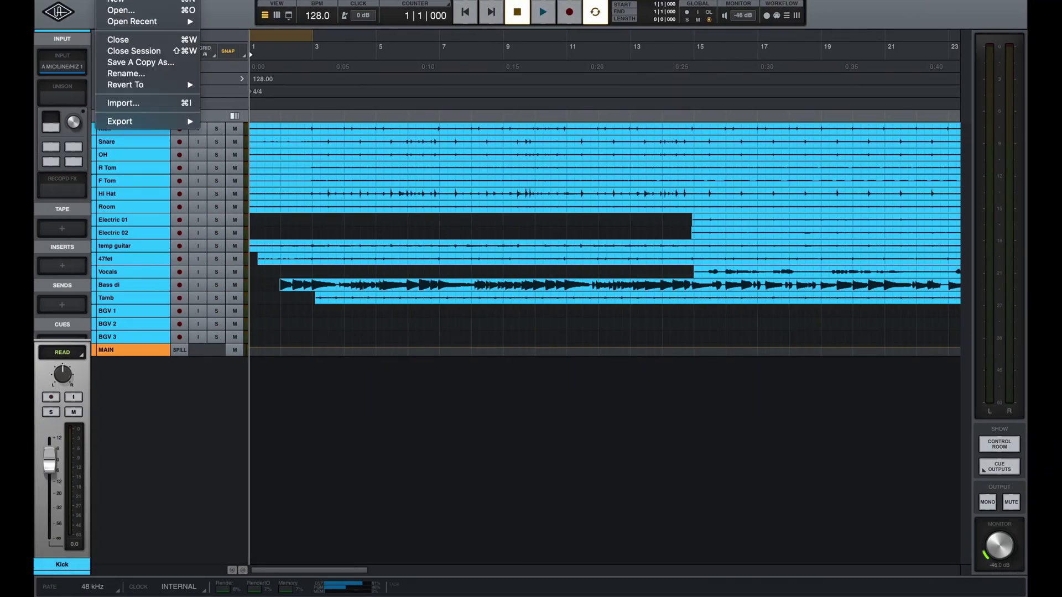
pyautogui.click(138, 106)
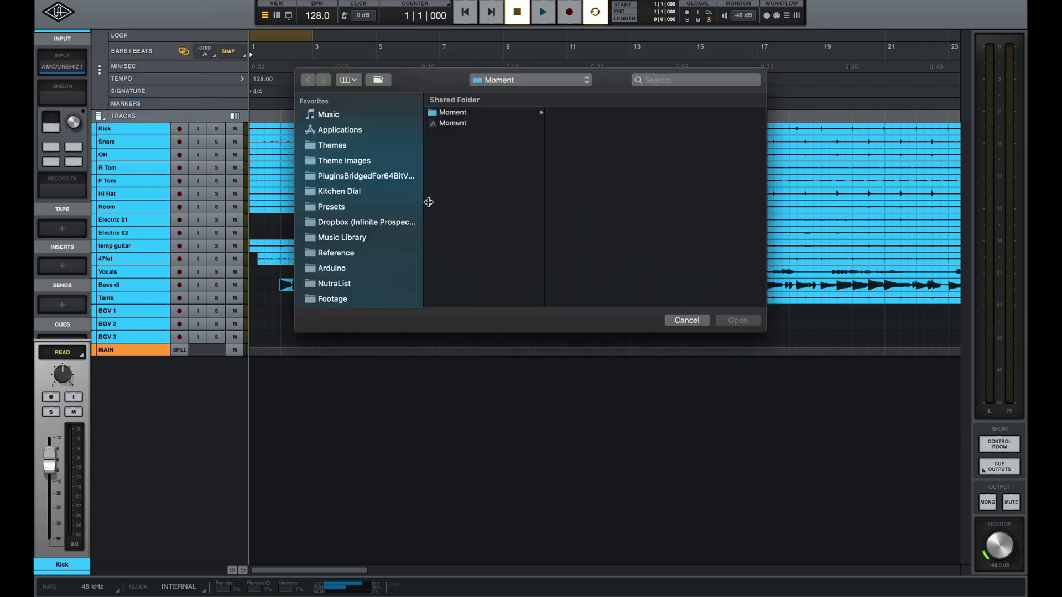
pyautogui.click(453, 113)
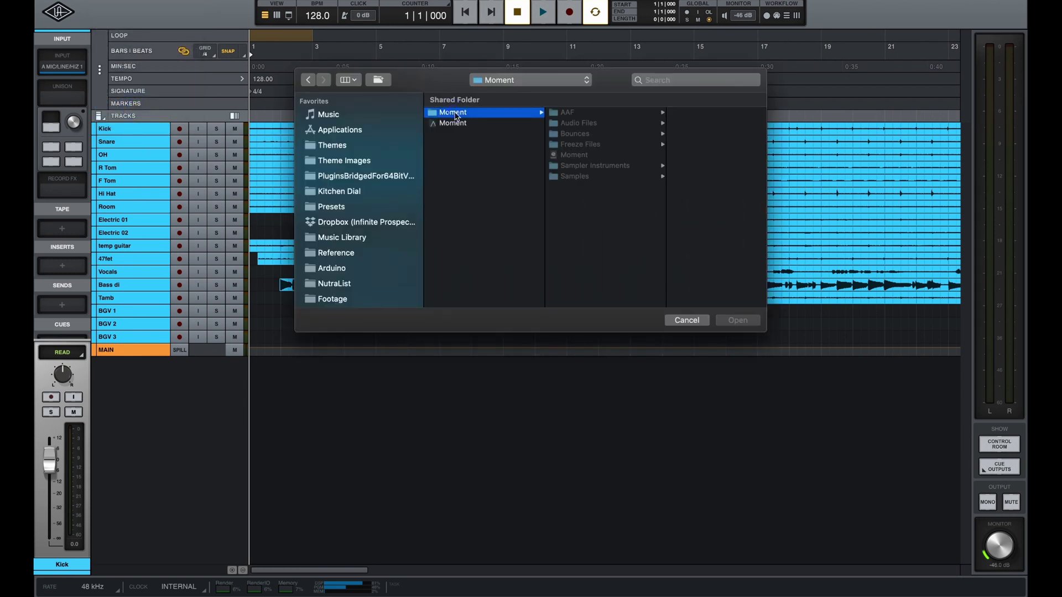
pyautogui.click(569, 113)
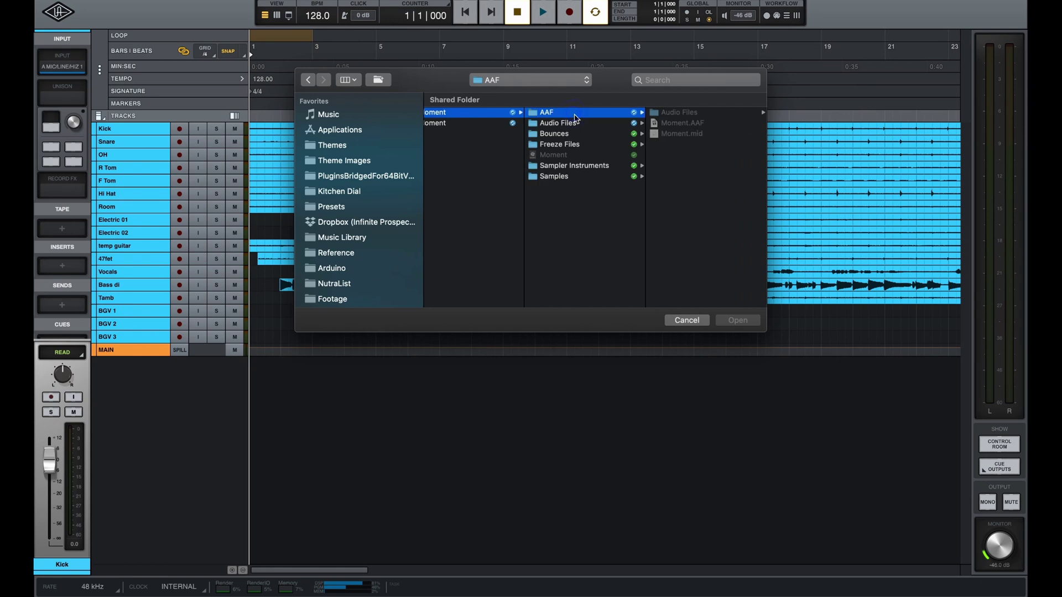
pyautogui.click(676, 135)
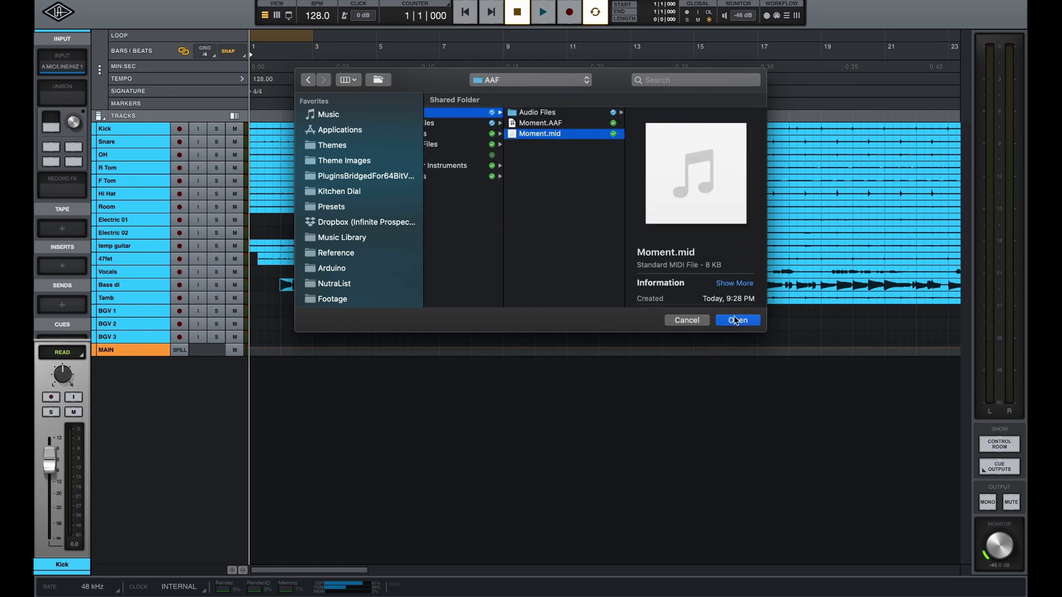
pyautogui.click(738, 322)
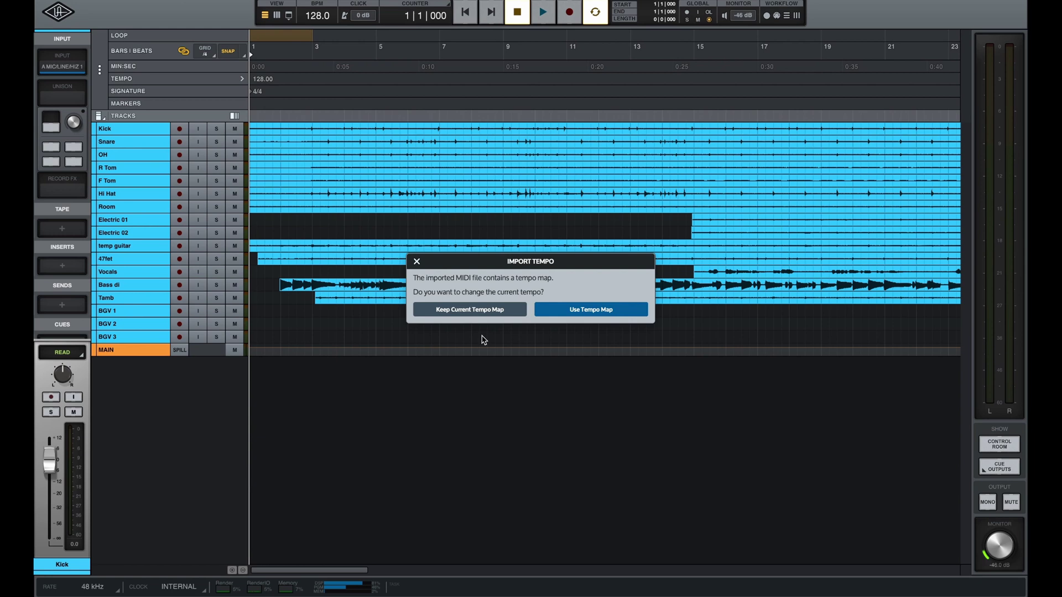
pyautogui.click(564, 311)
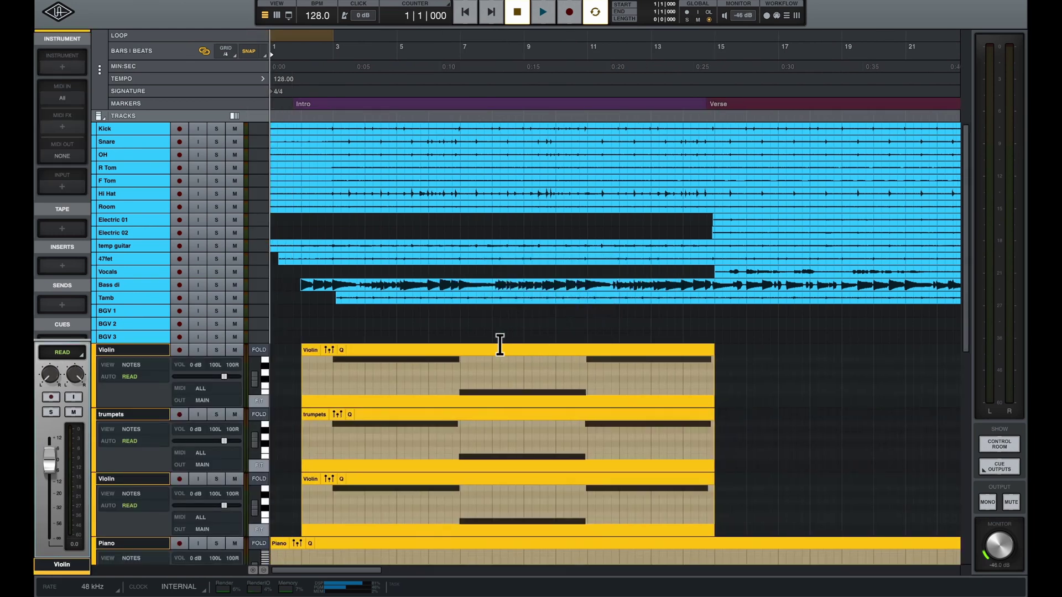
# - Set the height of all tracks to Mini and play the session from the first track's start
pyautogui.scroll(-10, 499, 344)
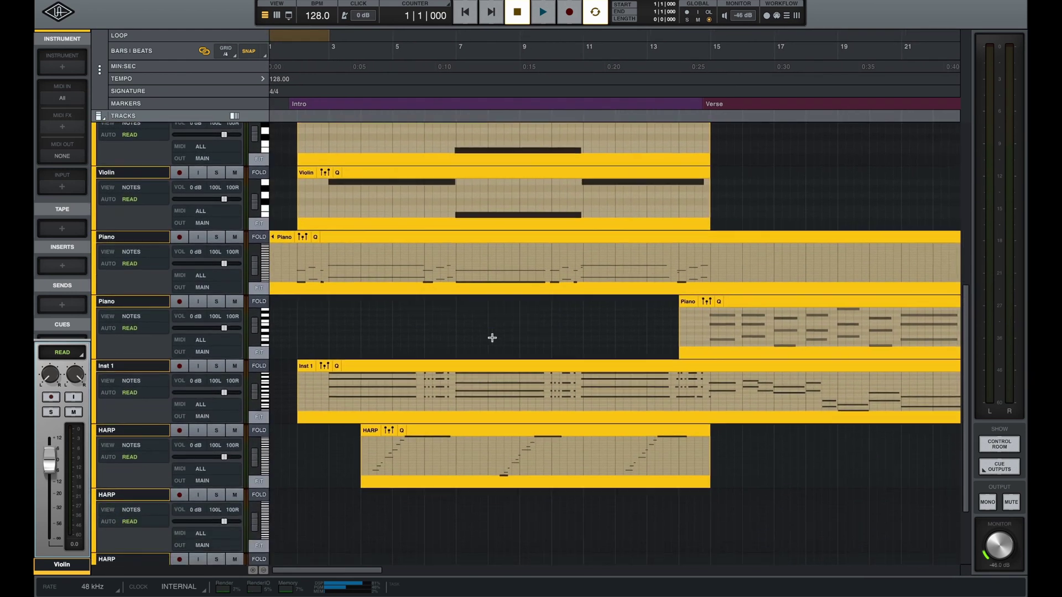
pyautogui.hscroll(-2, 492, 337)
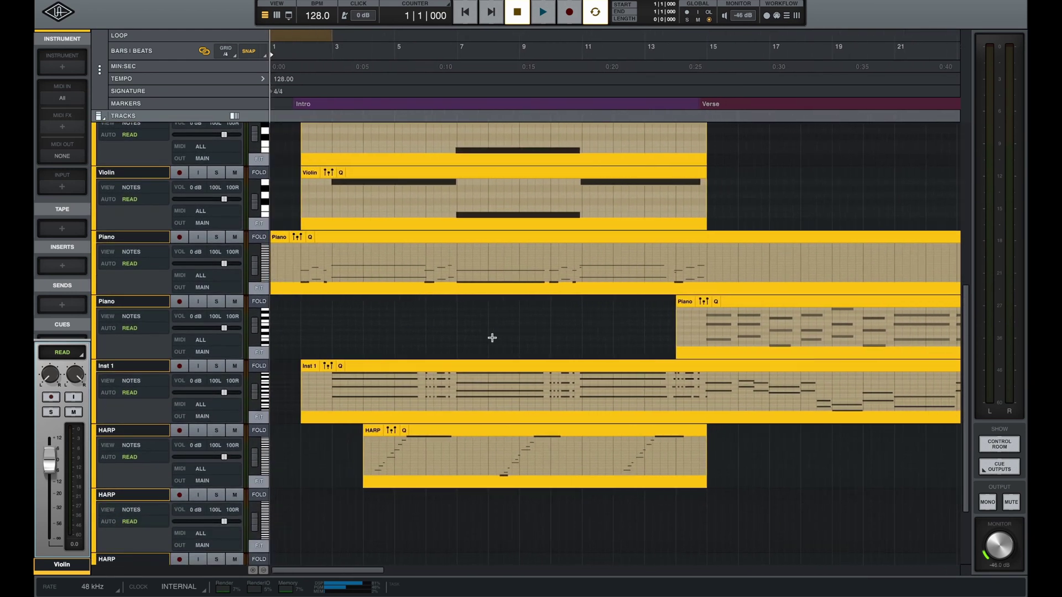
pyautogui.scroll(1, 492, 338)
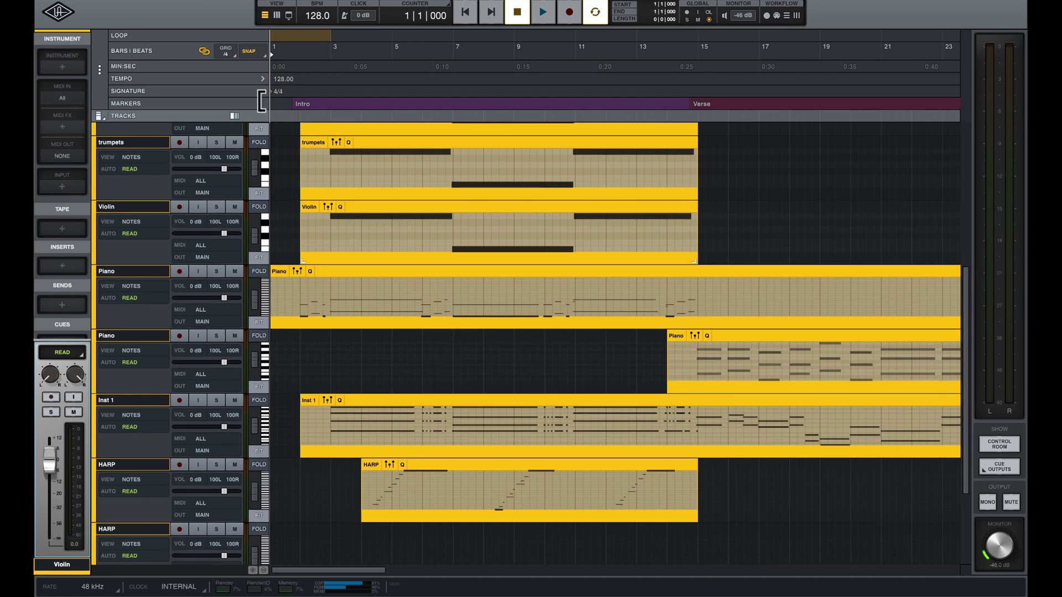
pyautogui.click(99, 116)
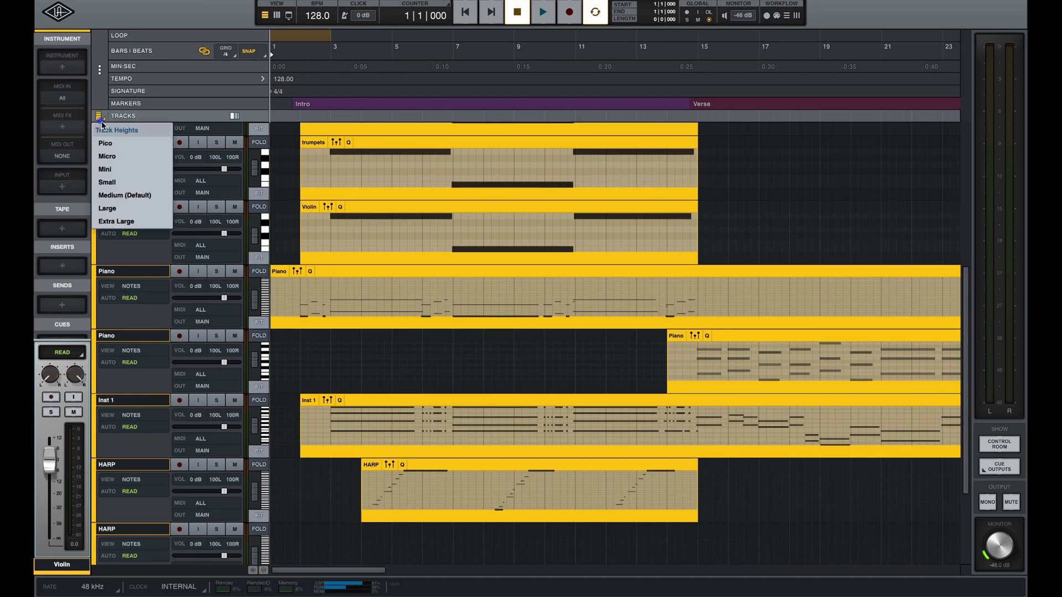
pyautogui.click(111, 172)
pyautogui.scroll(5, 308, 295)
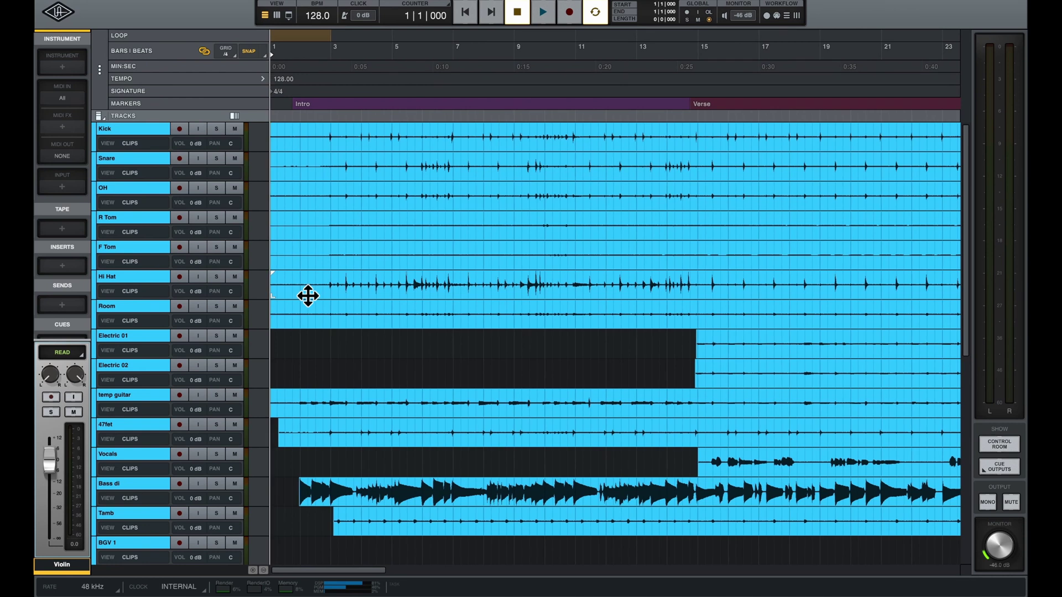
pyautogui.press('space')
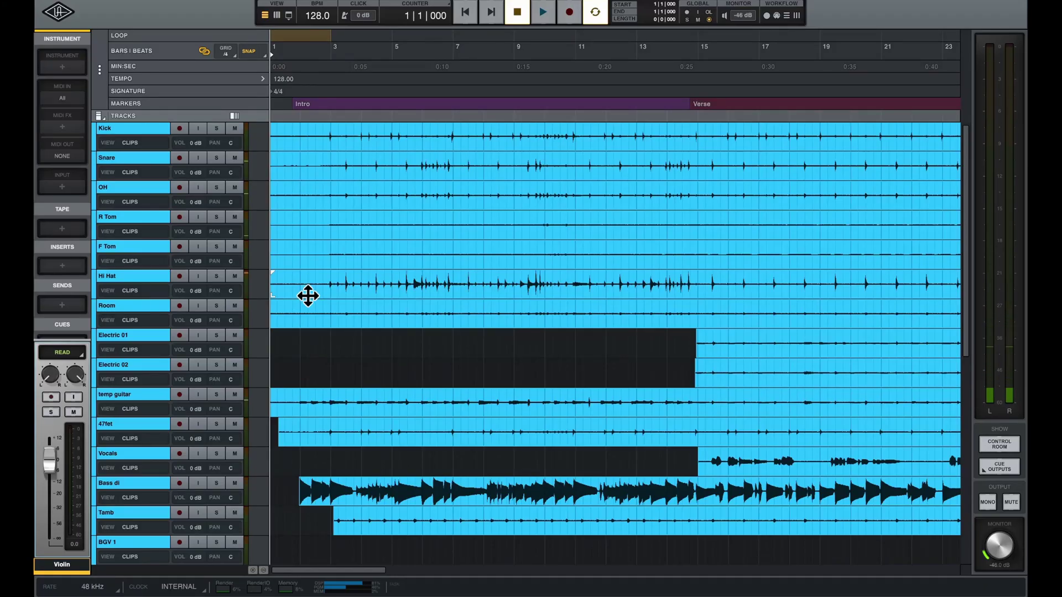
# - Lower the gain of the Bass di clip to -7.7 dB in its clip settings
pyautogui.click(383, 503)
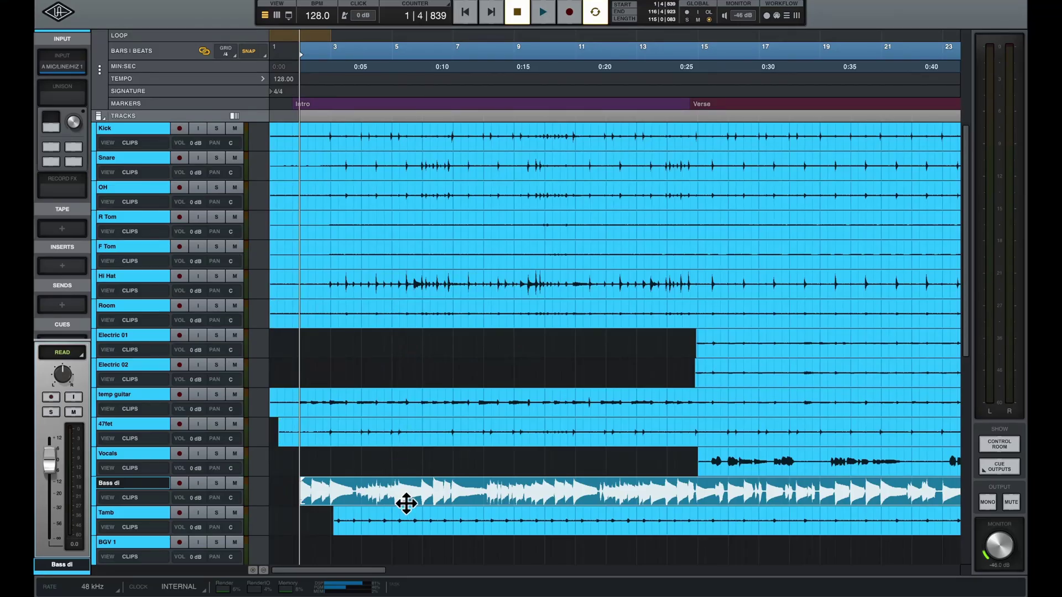
pyautogui.scroll(-1, 406, 503)
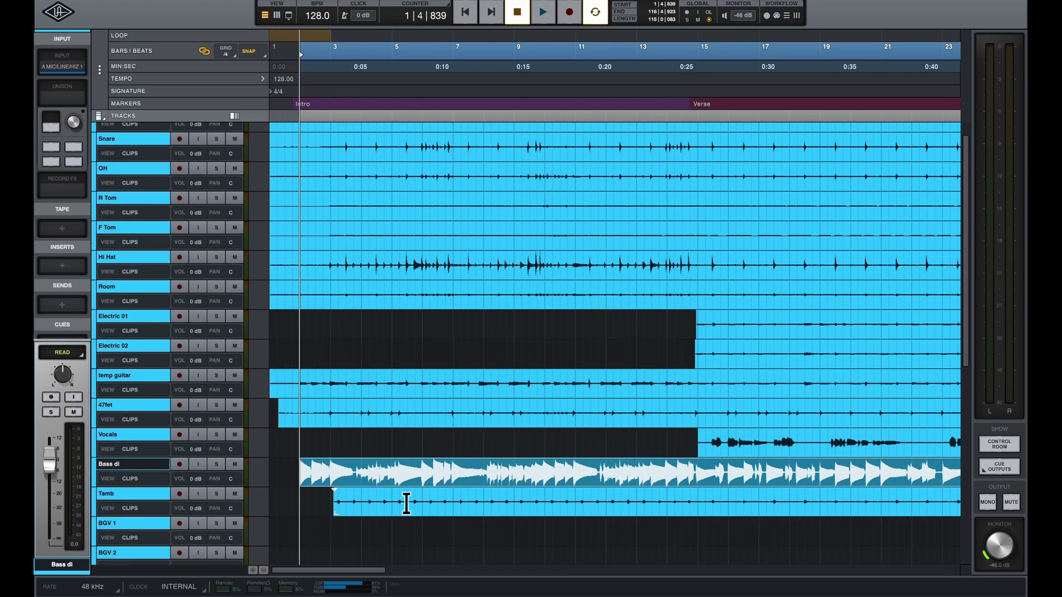
pyautogui.doubleClick(376, 467)
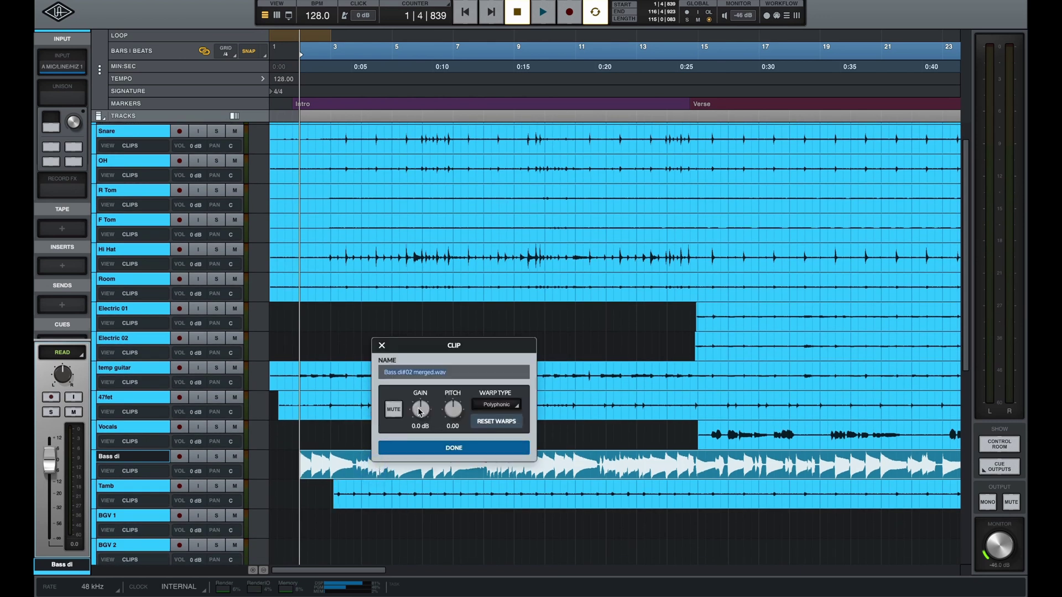
pyautogui.moveTo(419, 411); pyautogui.dragTo(404, 422)
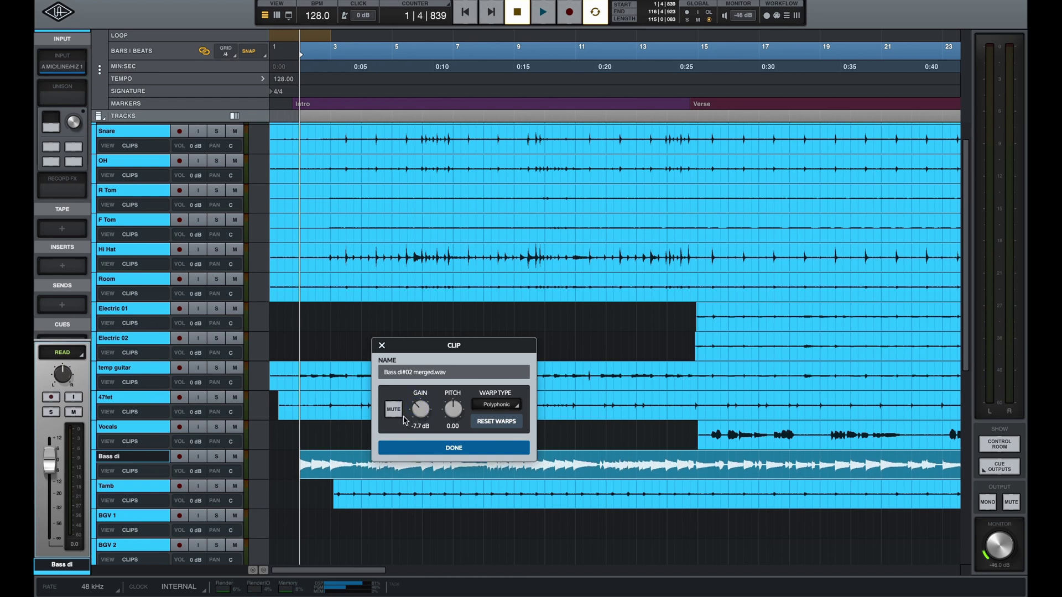
pyautogui.click(426, 448)
# - Solo the upper Piano instrument track and start playback to audition it
pyautogui.scroll(-10, 417, 451)
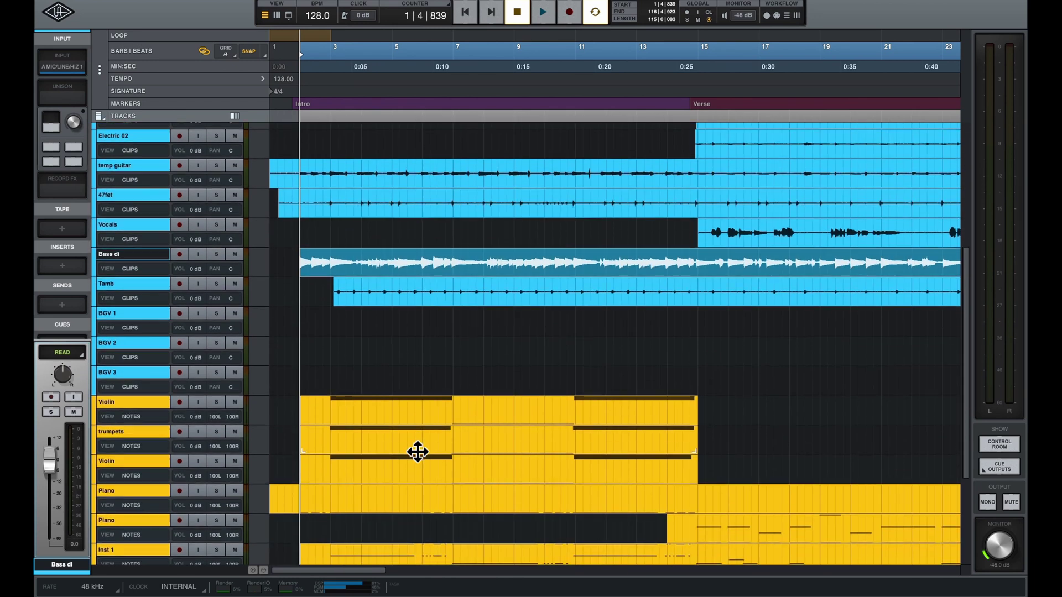
pyautogui.scroll(-1, 418, 452)
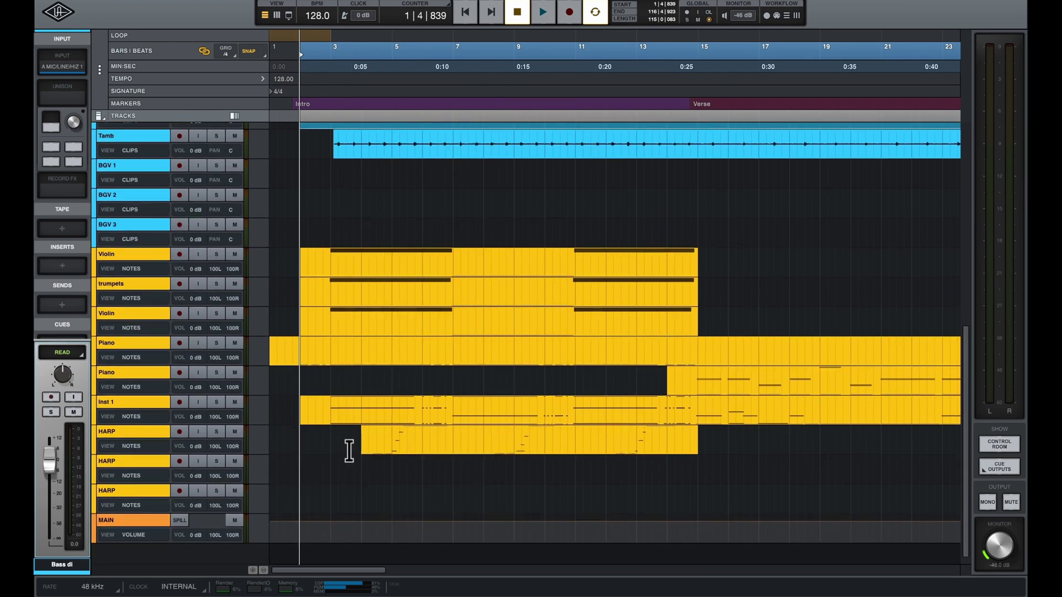
pyautogui.scroll(-1, 340, 443)
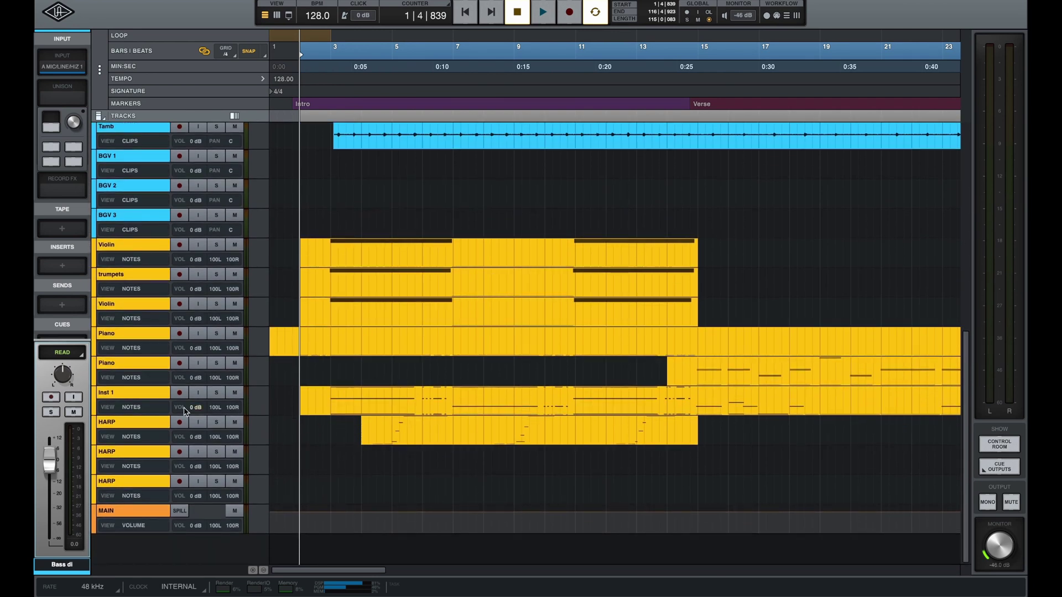
pyautogui.click(217, 334)
pyautogui.press('space')
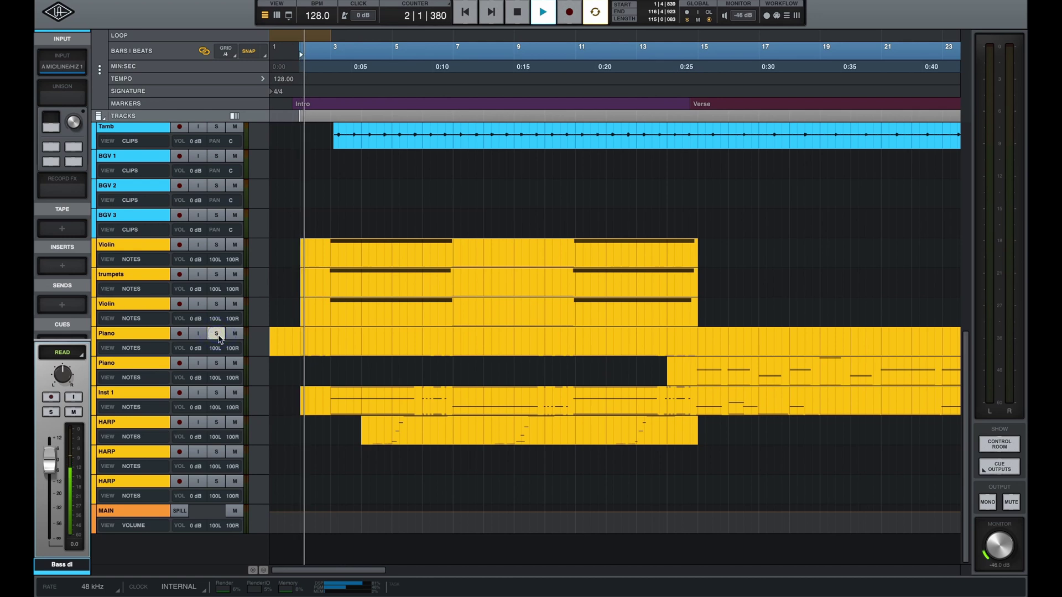
# - Load Universal Audio's Shape as the instrument on the soloed Piano track in the mixer, and close its plug-in window
pyautogui.scroll(-2, 292, 387)
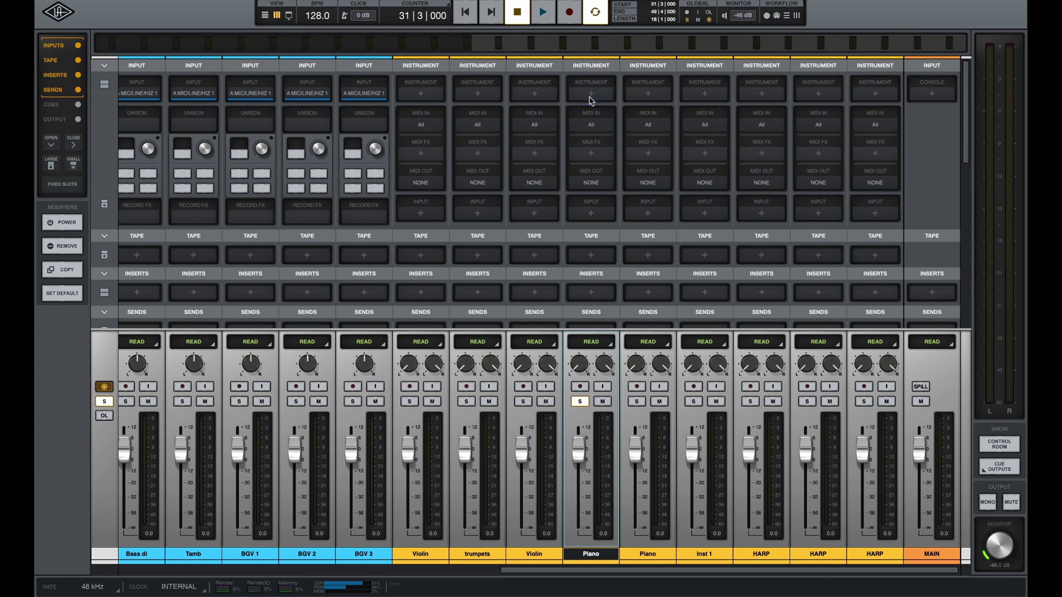
pyautogui.click(600, 100)
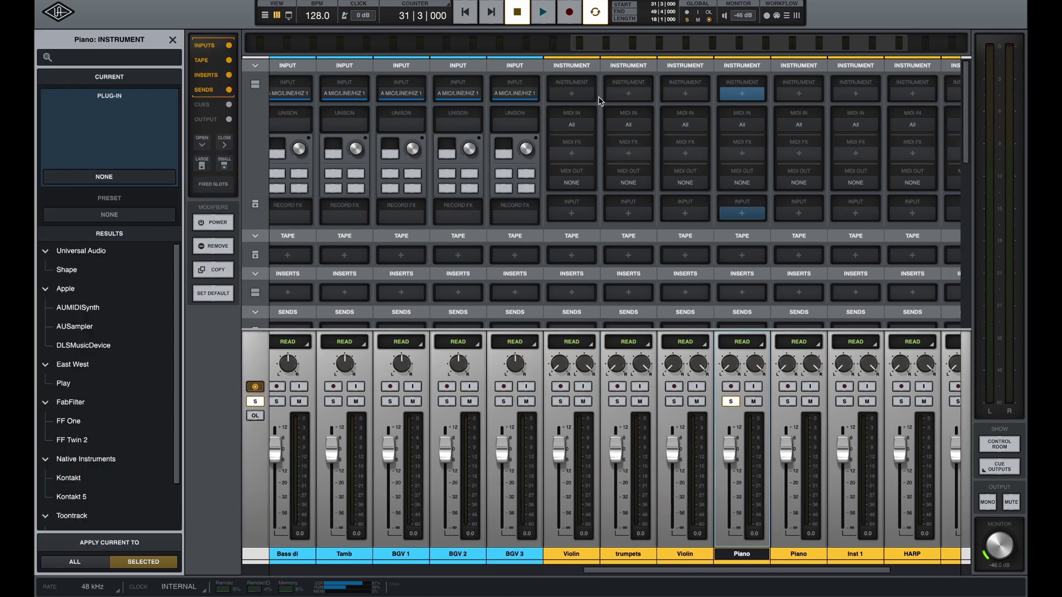
pyautogui.click(67, 269)
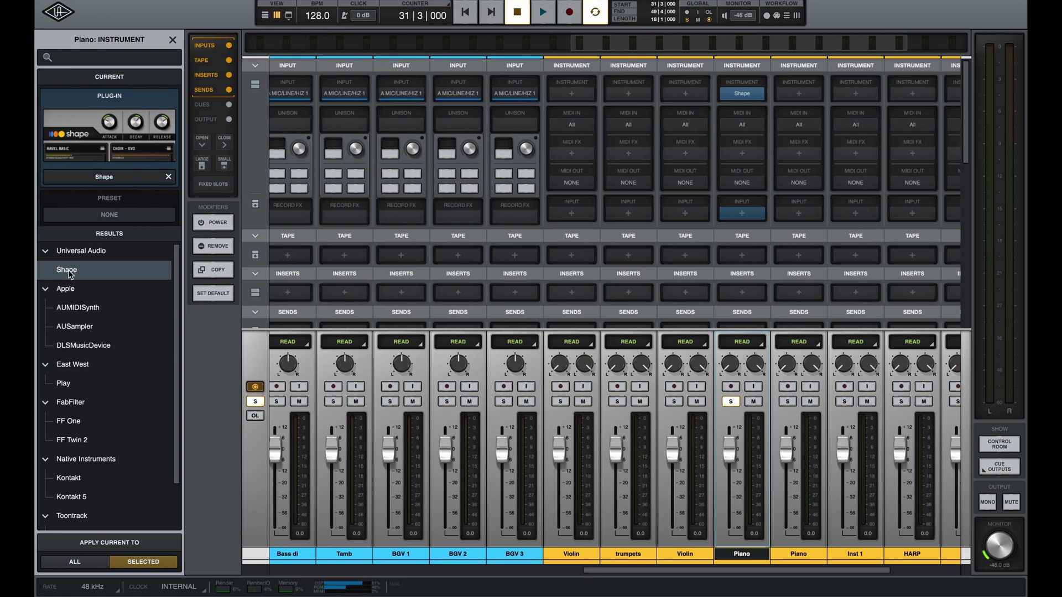
pyautogui.click(148, 568)
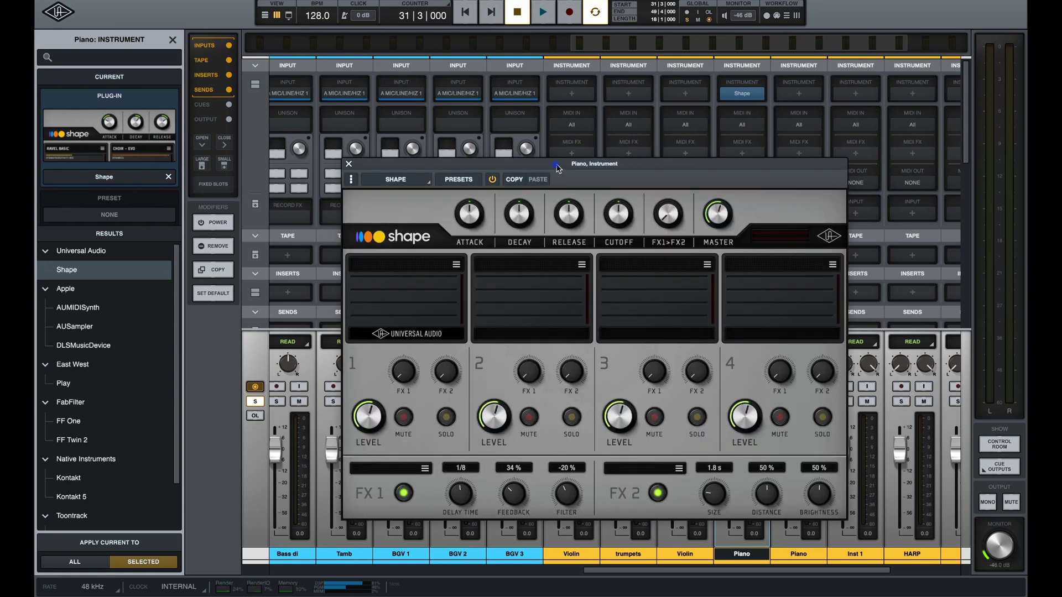
pyautogui.moveTo(557, 168); pyautogui.dragTo(508, 62)
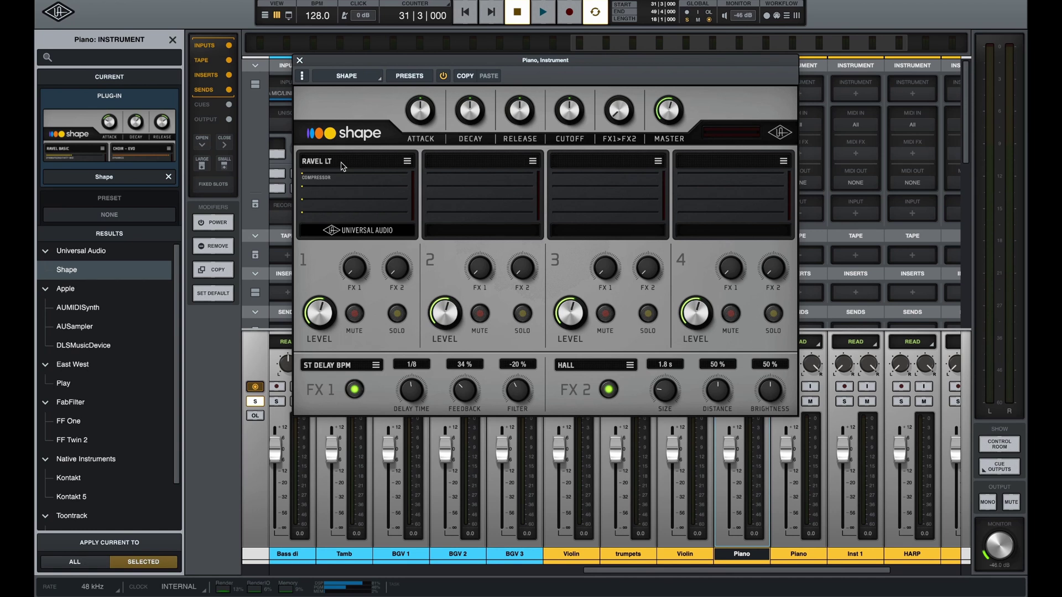
pyautogui.click(299, 61)
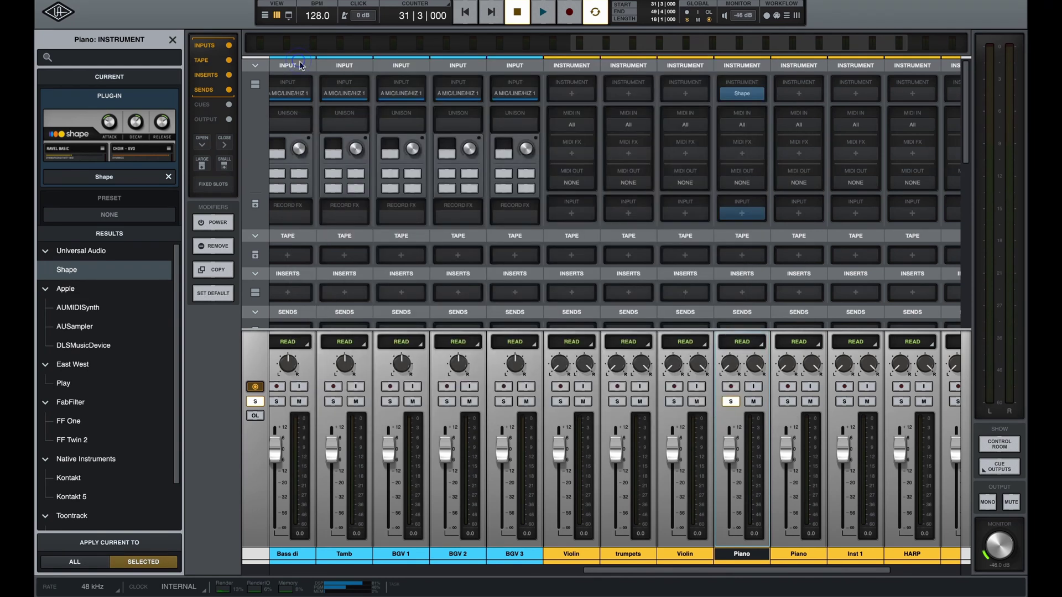
# - Audition the soloed Piano track in the timeline view, enlarge it to inspect its notes, and play from 1|4|000 in the Intro
pyautogui.press('space')
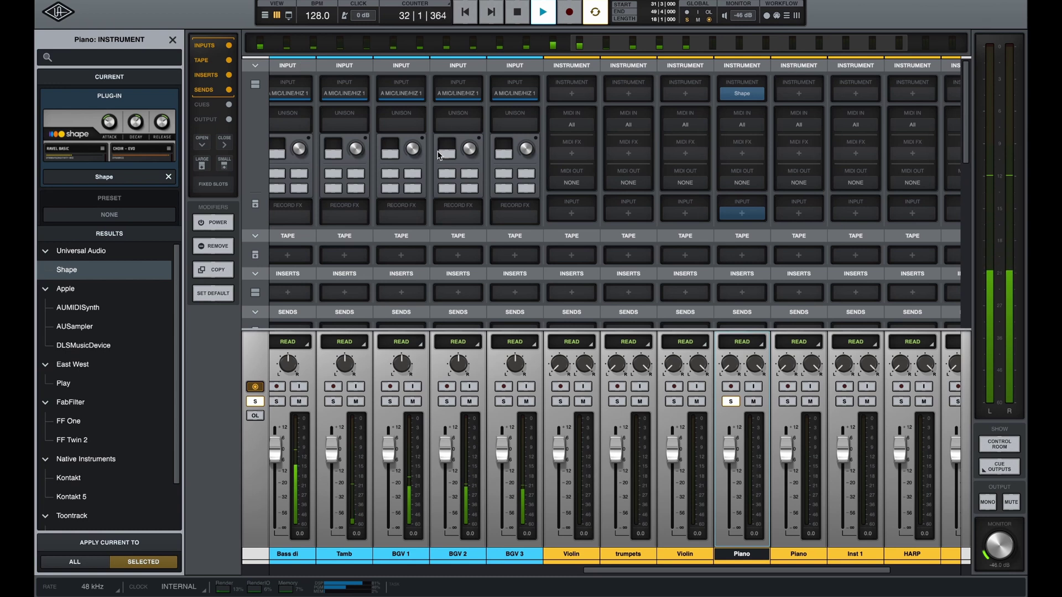
pyautogui.press('super+equal')
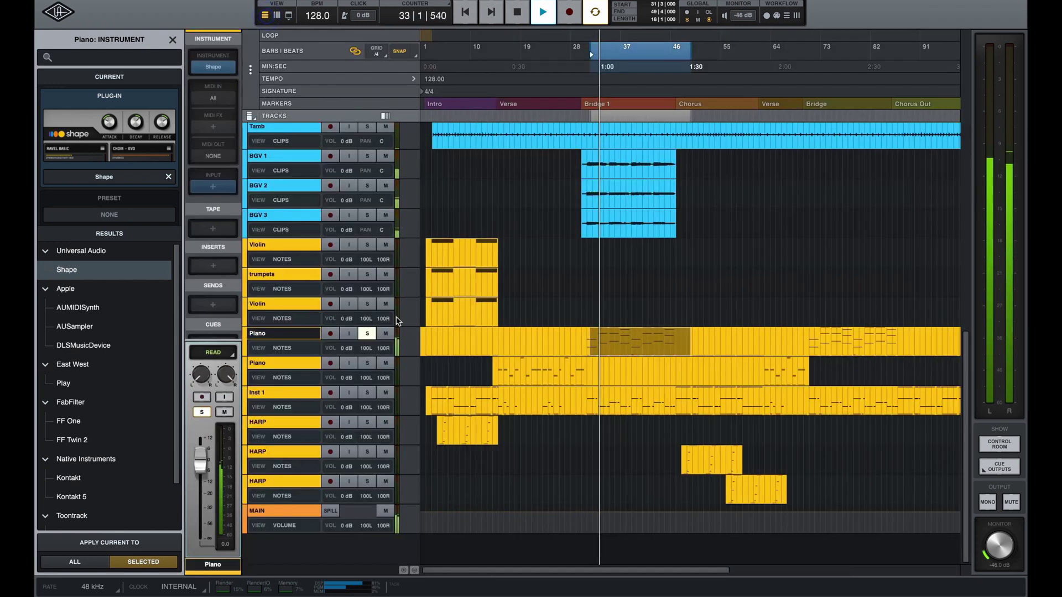
pyautogui.scroll(-5, 587, 418)
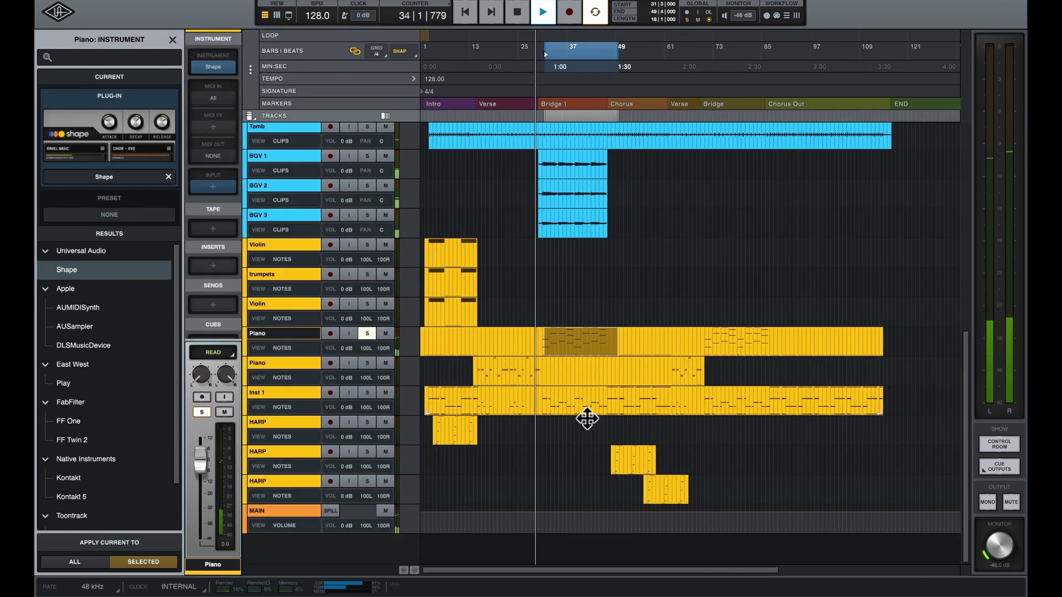
pyautogui.scroll(2, 587, 418)
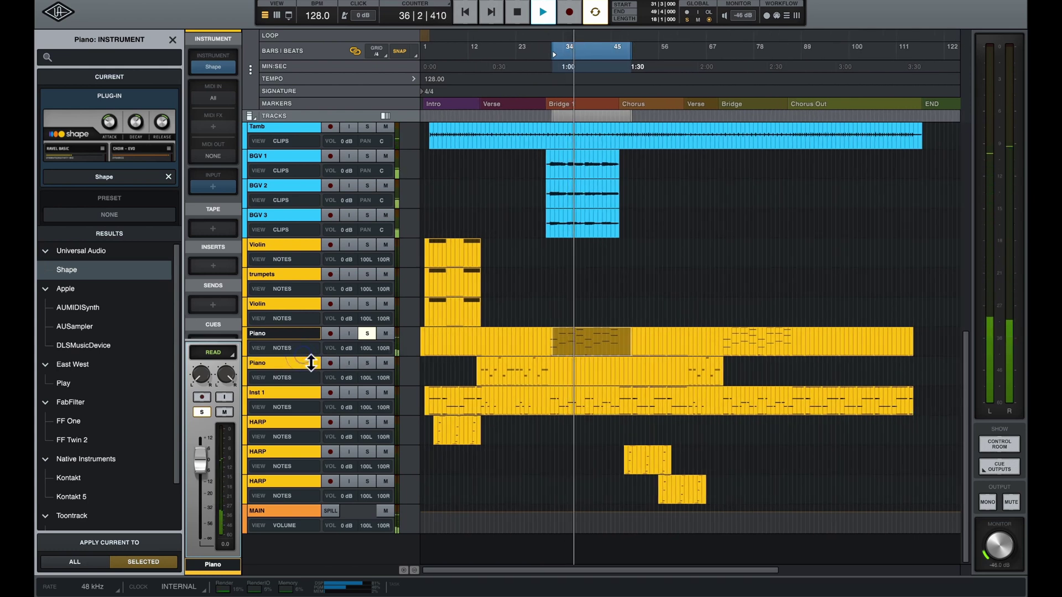
pyautogui.doubleClick(308, 360)
pyautogui.hscroll(4, 631, 444)
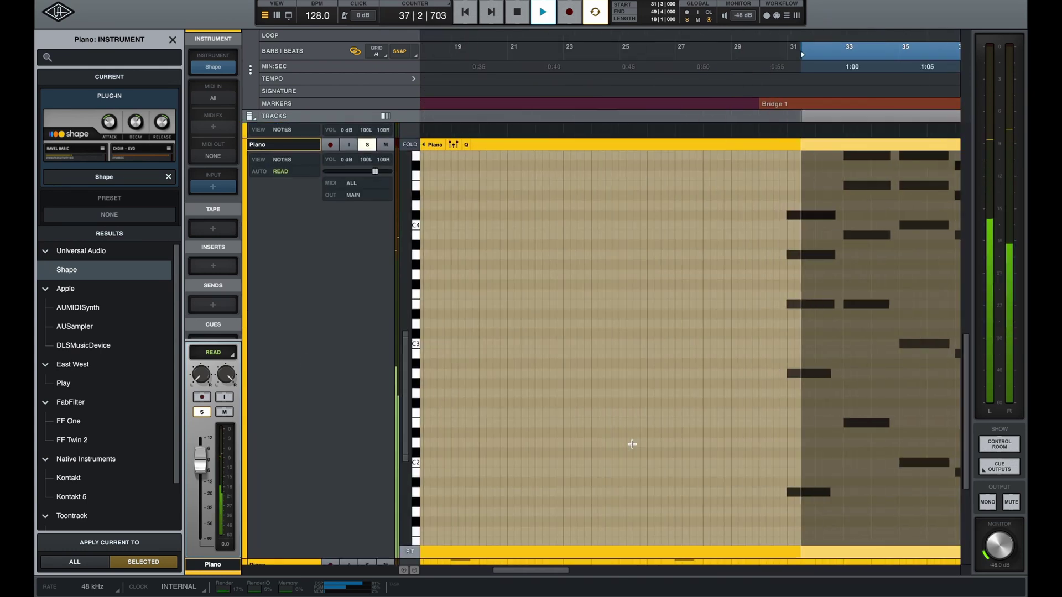
pyautogui.hscroll(-4, 631, 444)
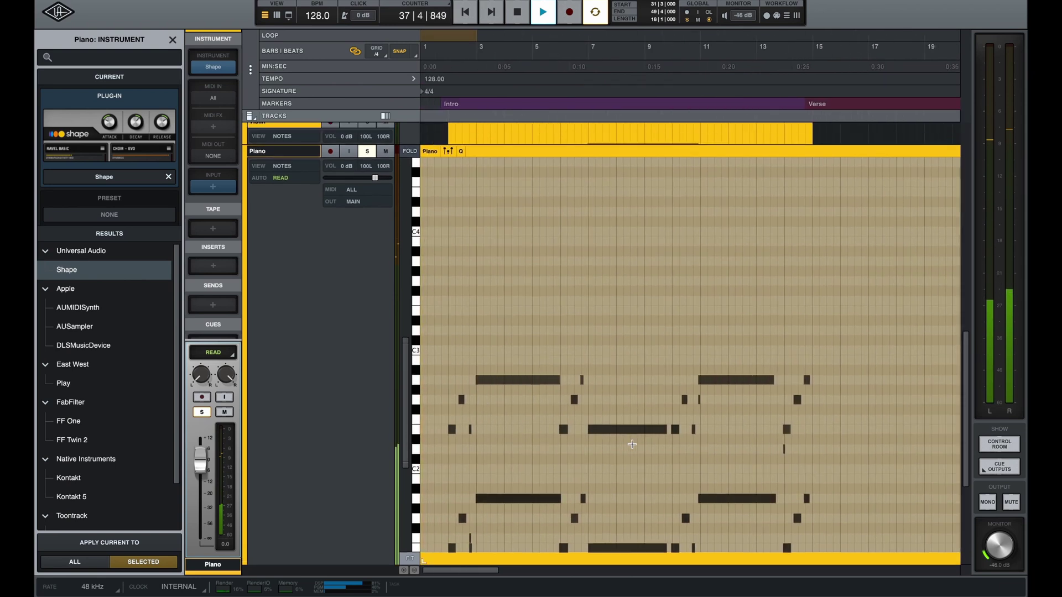
pyautogui.click(440, 57)
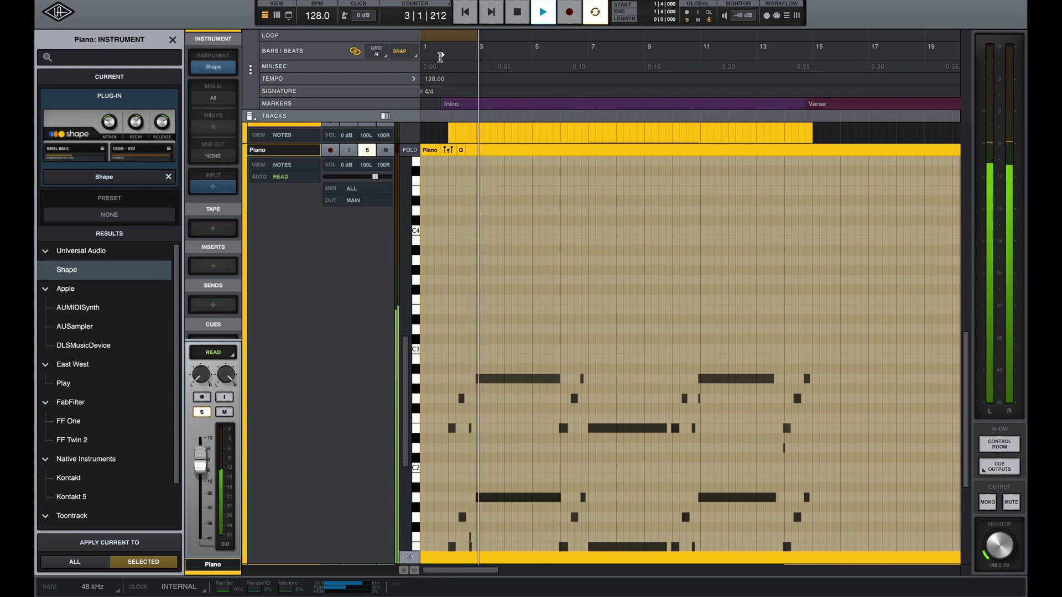
# - Turn off the Piano track's solo and close its instrument browser
pyautogui.click(367, 150)
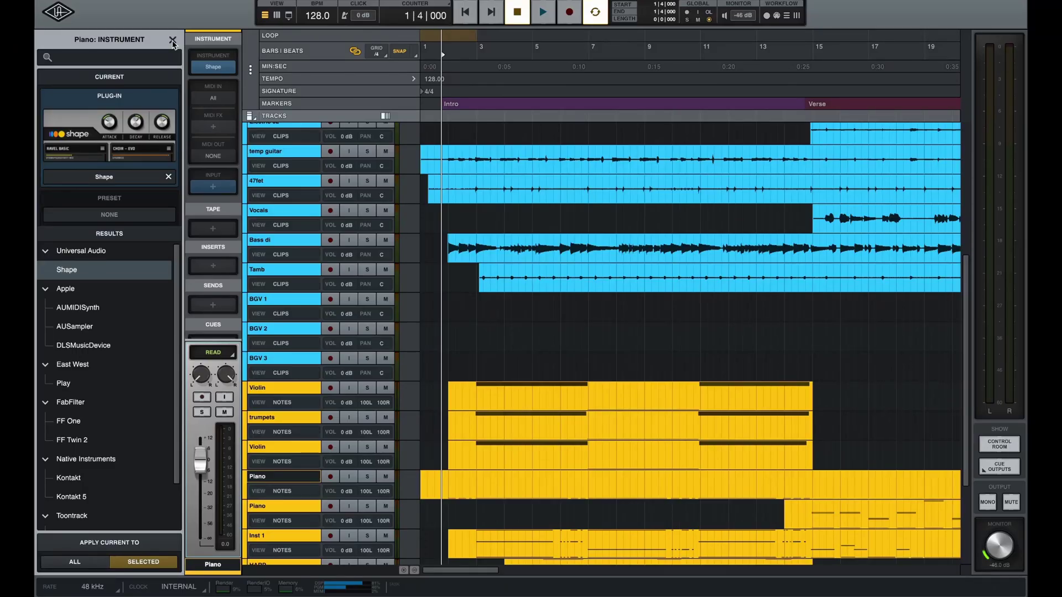
pyautogui.click(172, 41)
# - Select the drum tracks from Kick through Room and color them a darker blue
pyautogui.scroll(5, 224, 216)
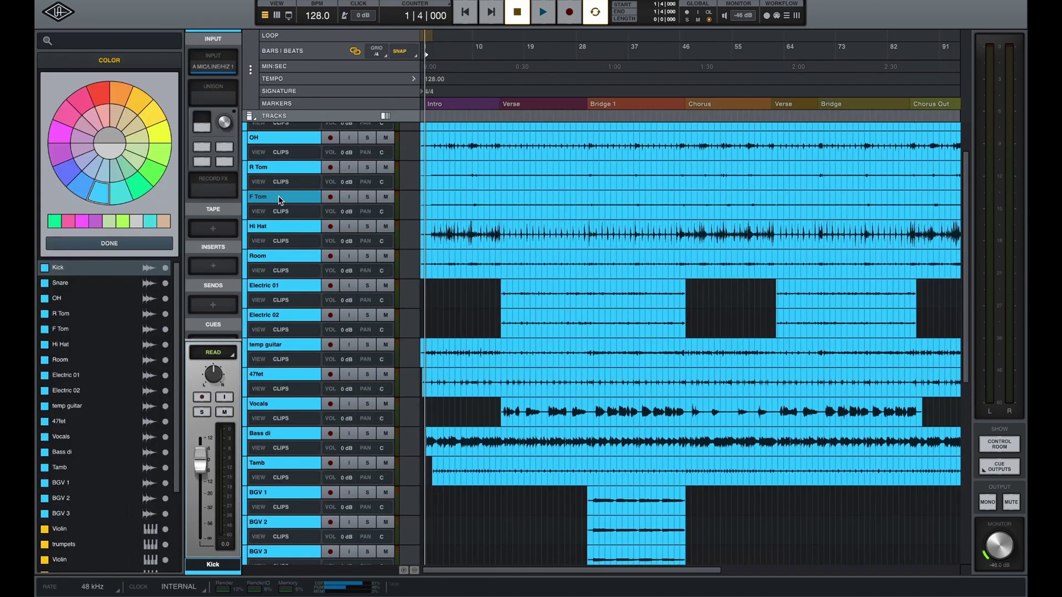
pyautogui.scroll(2, 280, 210)
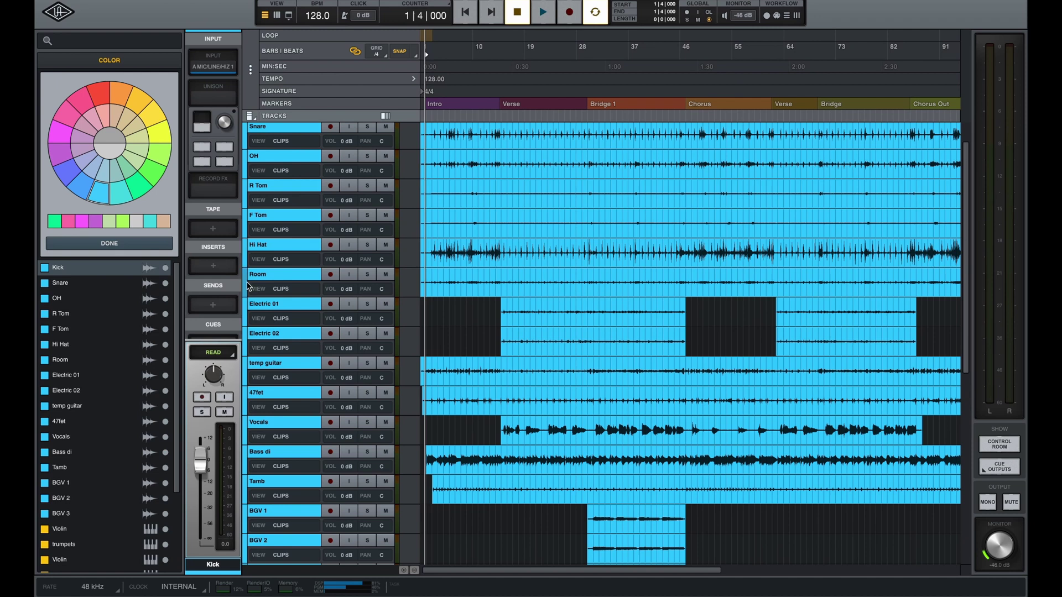
pyautogui.keyDown('shift'); pyautogui.click(247, 286); pyautogui.keyUp('shift')
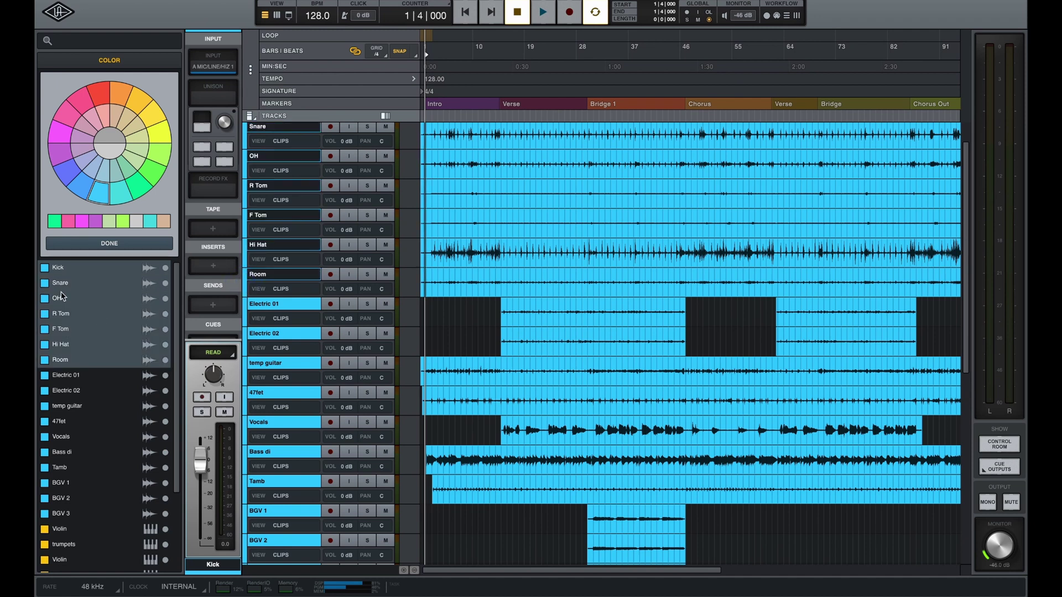
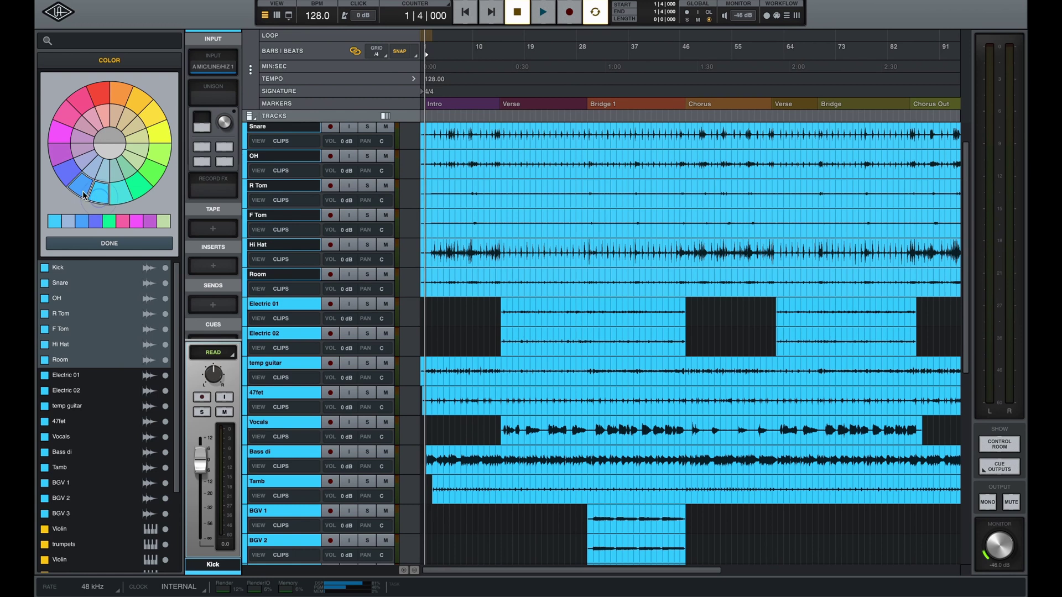
# - Select the Electric 01, Electric 02 and temp guitar tracks and color them yellow
pyautogui.click(283, 305)
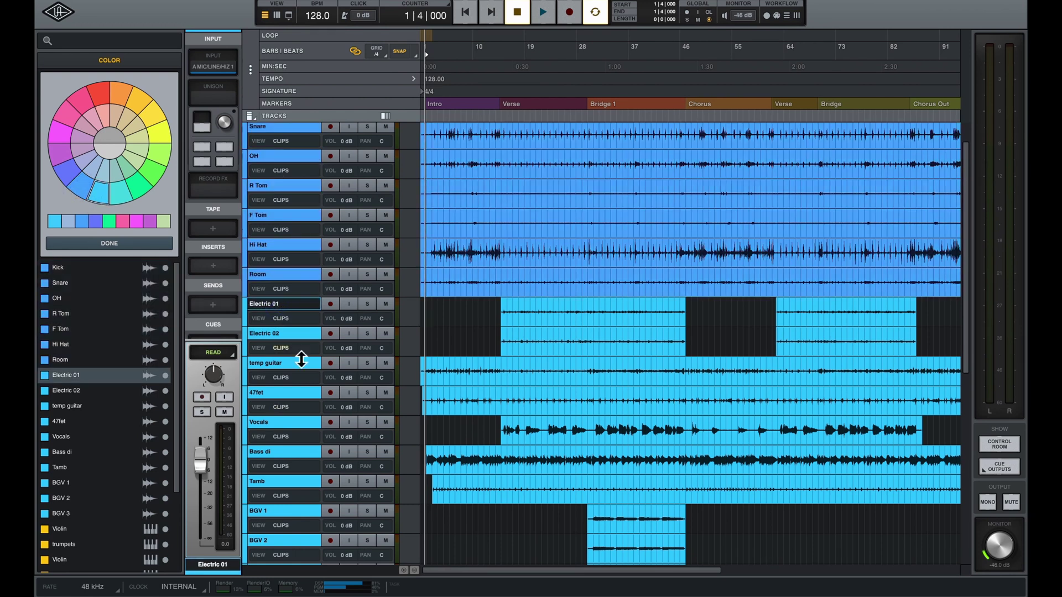
pyautogui.keyDown('shift'); pyautogui.click(296, 368); pyautogui.keyUp('shift')
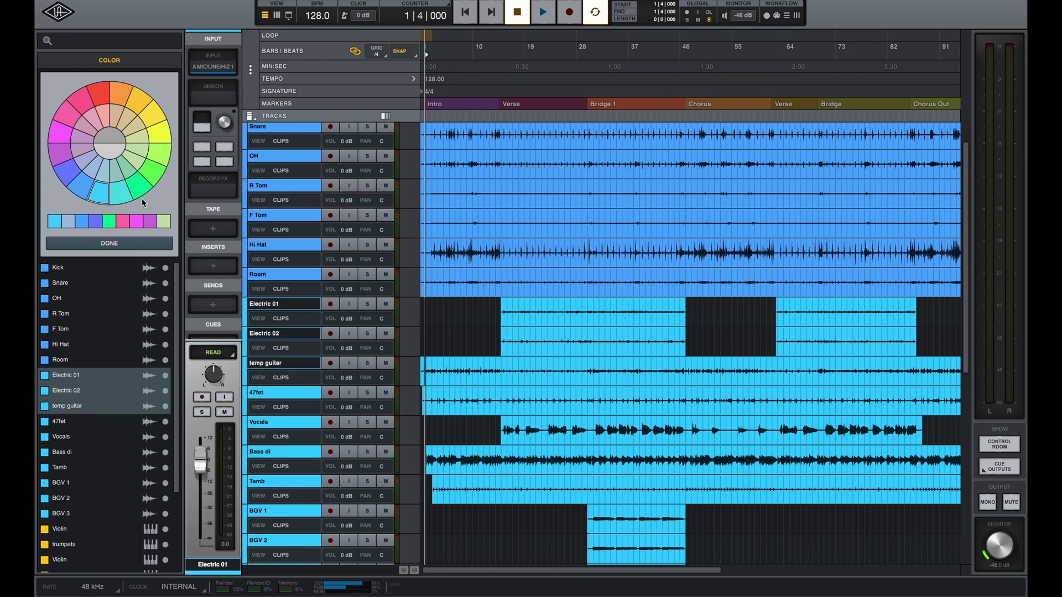
pyautogui.click(158, 137)
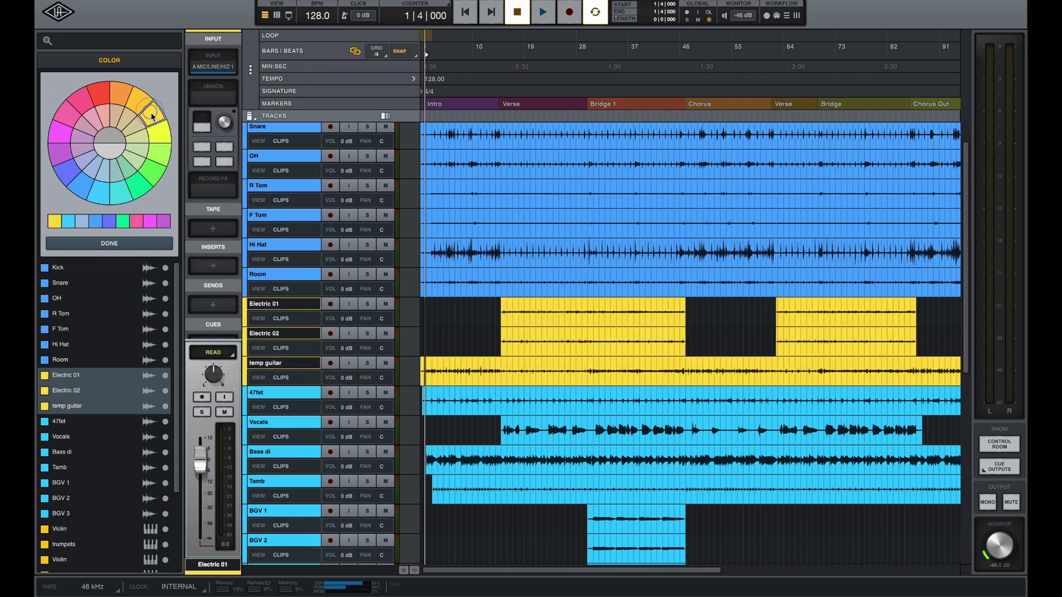
# - Move the 47fet track directly below Kick and color it the same blue as the drum tracks
pyautogui.click(287, 395)
pyautogui.moveTo(286, 398); pyautogui.dragTo(283, 162)
pyautogui.scroll(1, 279, 167)
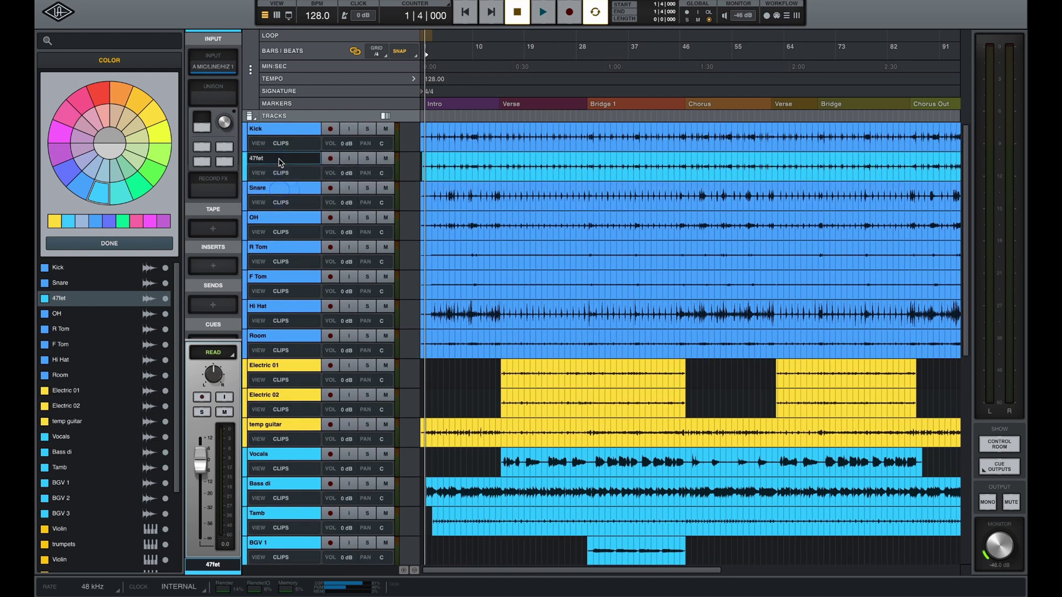
pyautogui.click(82, 186)
# - Color the Vocals track turquoise and the Bass di track green
pyautogui.scroll(-5, 304, 301)
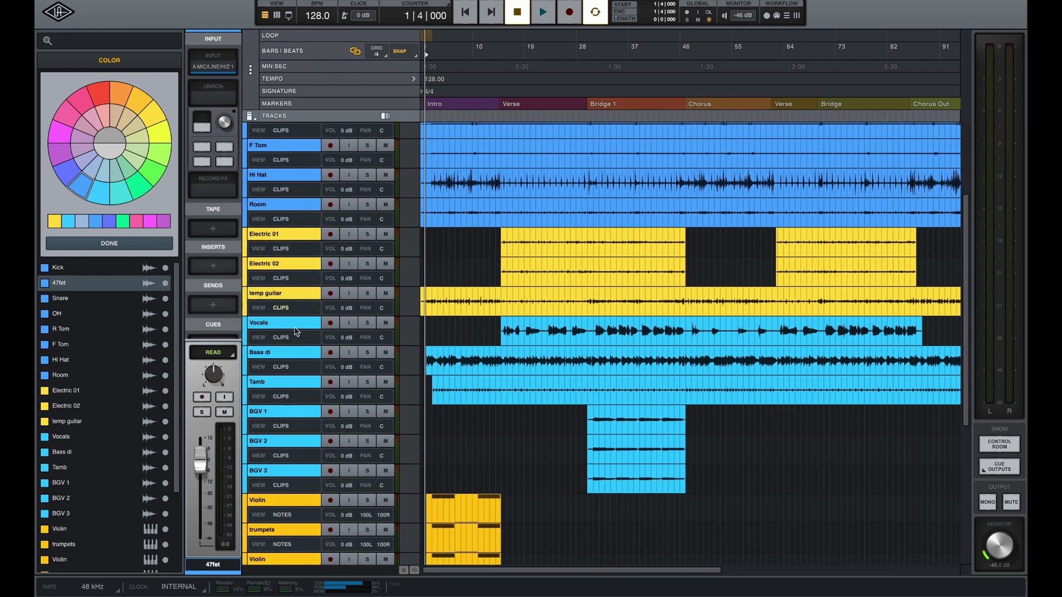
pyautogui.click(291, 330)
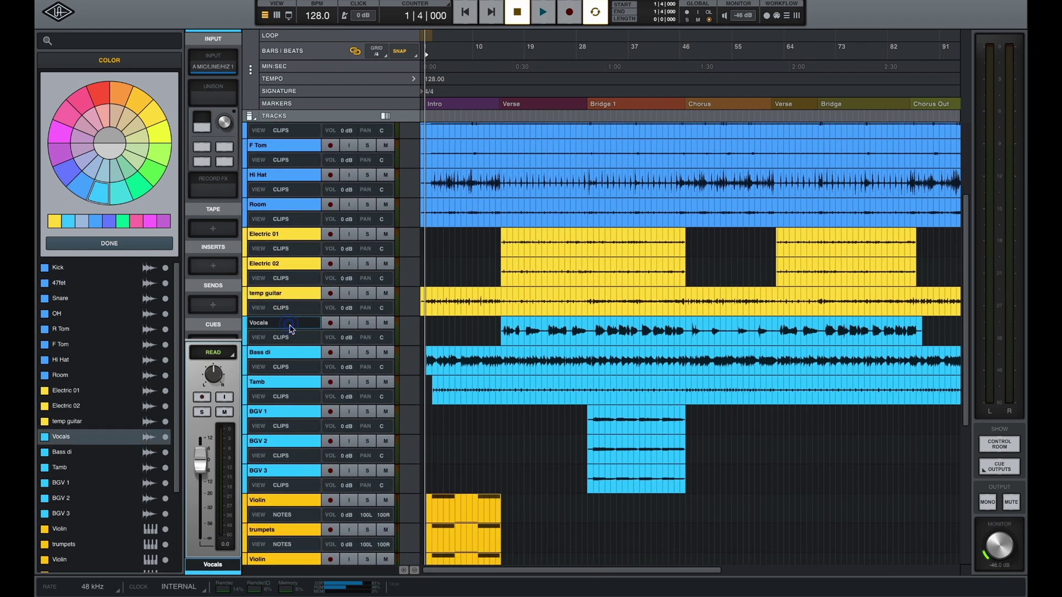
pyautogui.click(115, 196)
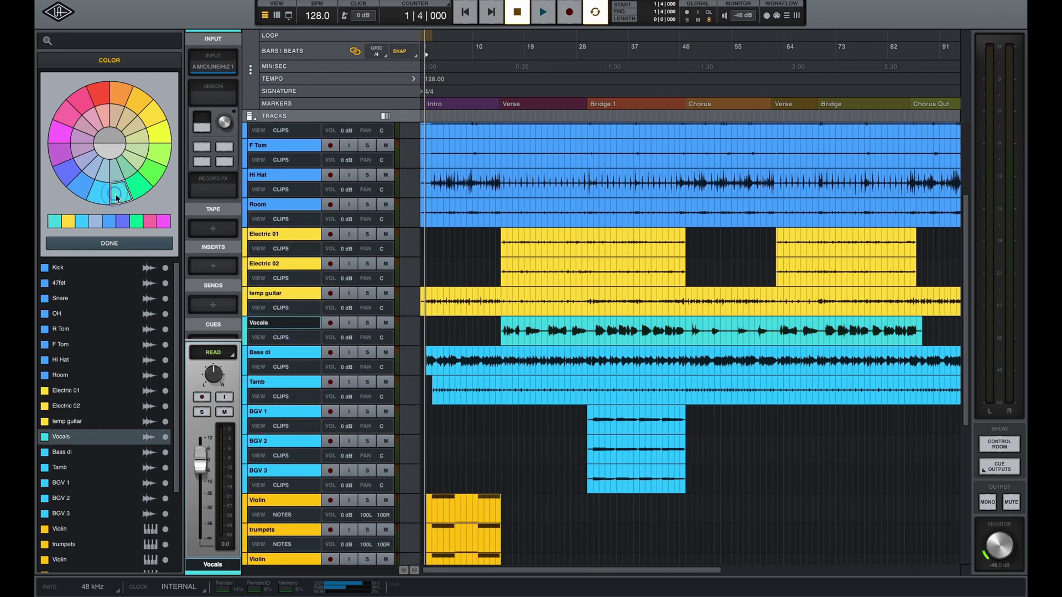
pyautogui.click(288, 356)
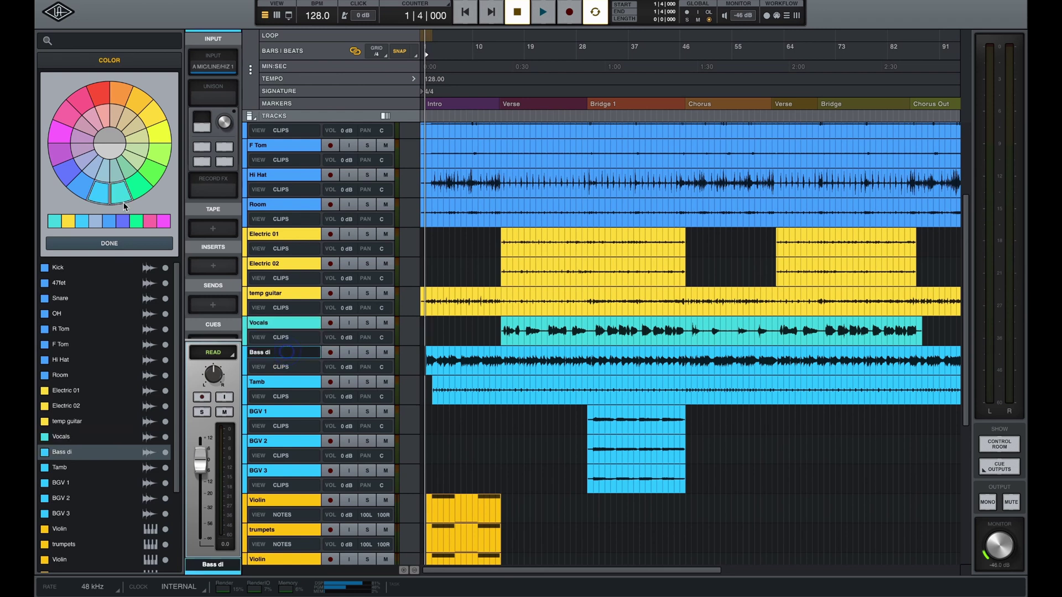
pyautogui.click(153, 178)
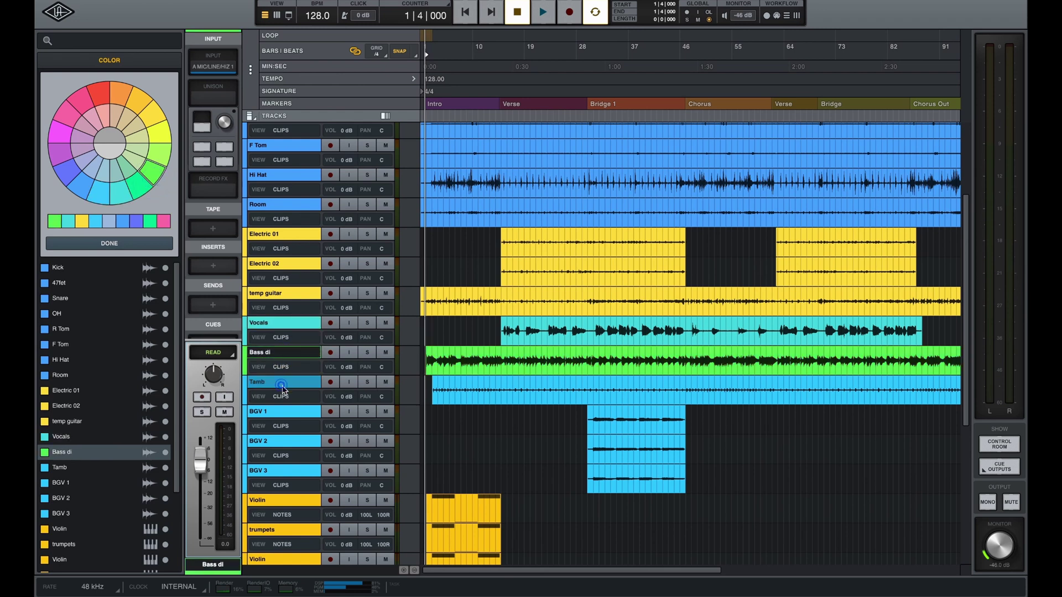
# - Color the Tamb track violet-blue and move it directly below the Room track
pyautogui.click(281, 384)
pyautogui.click(156, 156)
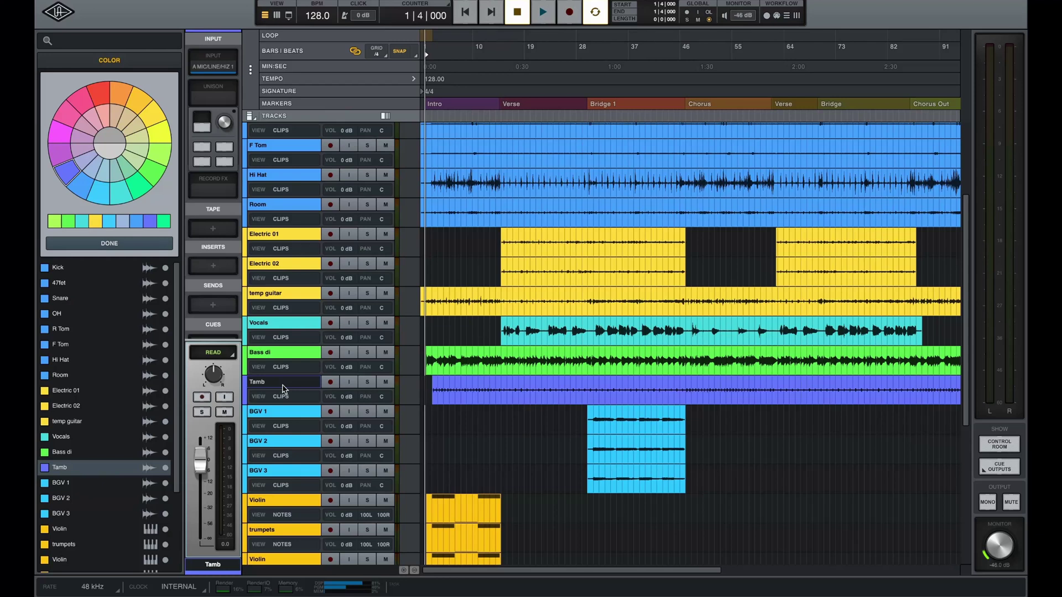
pyautogui.moveTo(281, 383); pyautogui.dragTo(287, 221)
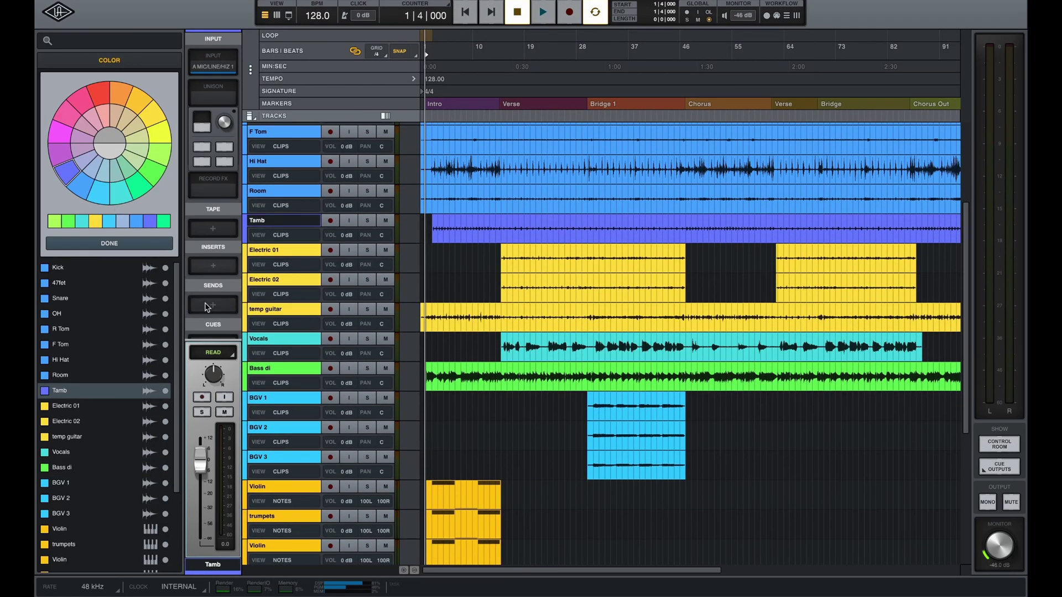
# - Color the BGV 1 to BGV 3 tracks turquoise, and the two Violin tracks and the trumpets track magenta
pyautogui.click(285, 402)
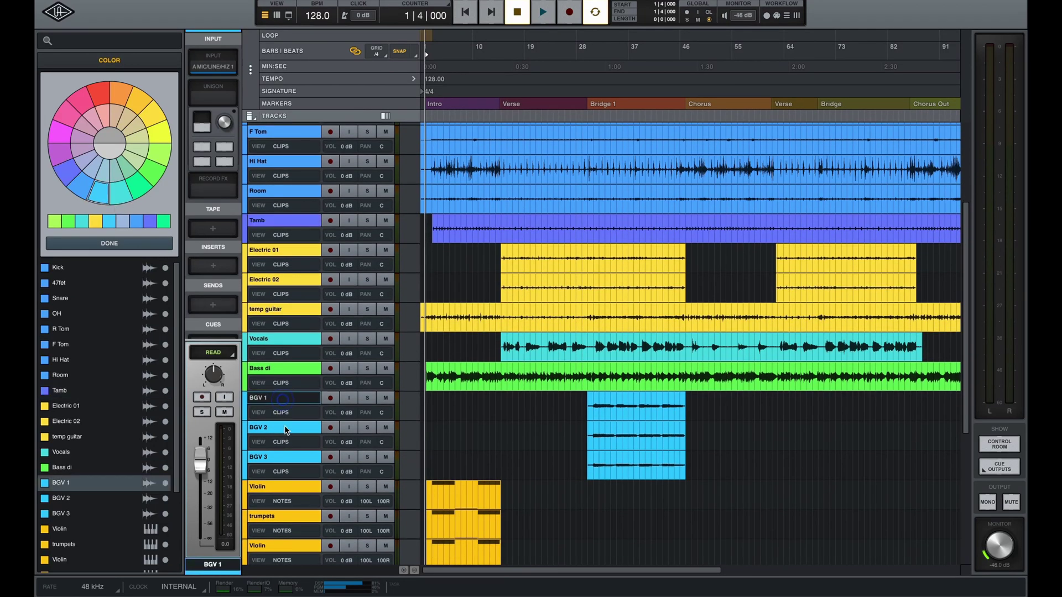
pyautogui.keyDown('shift'); pyautogui.click(287, 459); pyautogui.keyUp('shift')
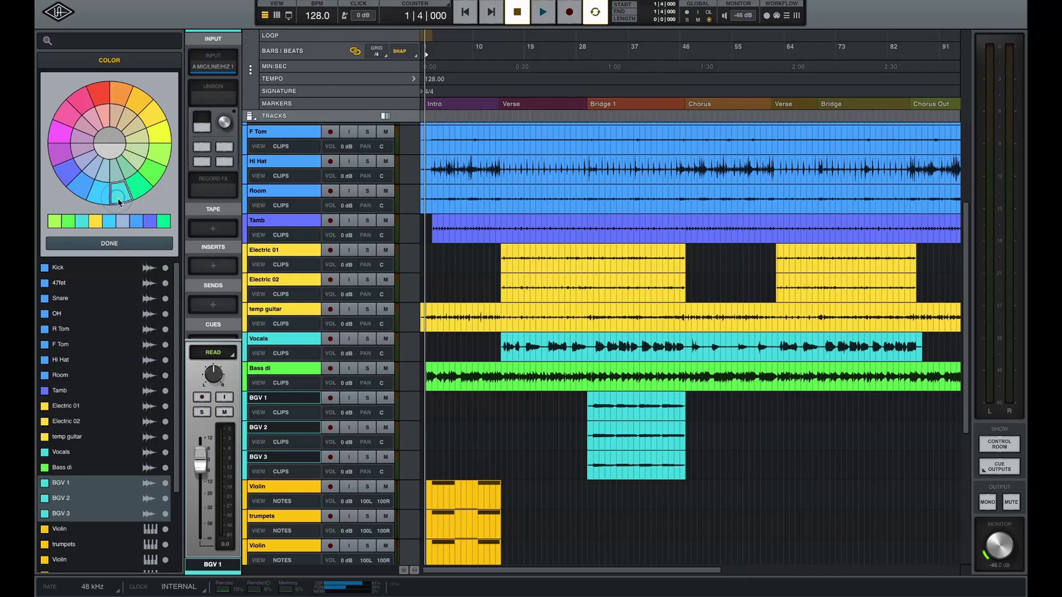
pyautogui.scroll(-2, 268, 396)
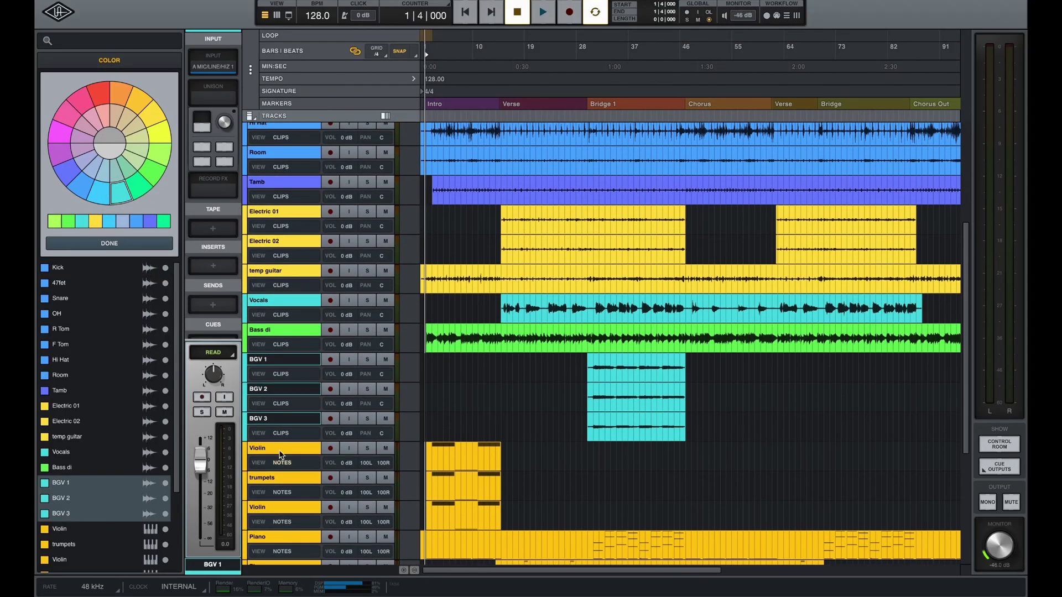
pyautogui.click(280, 451)
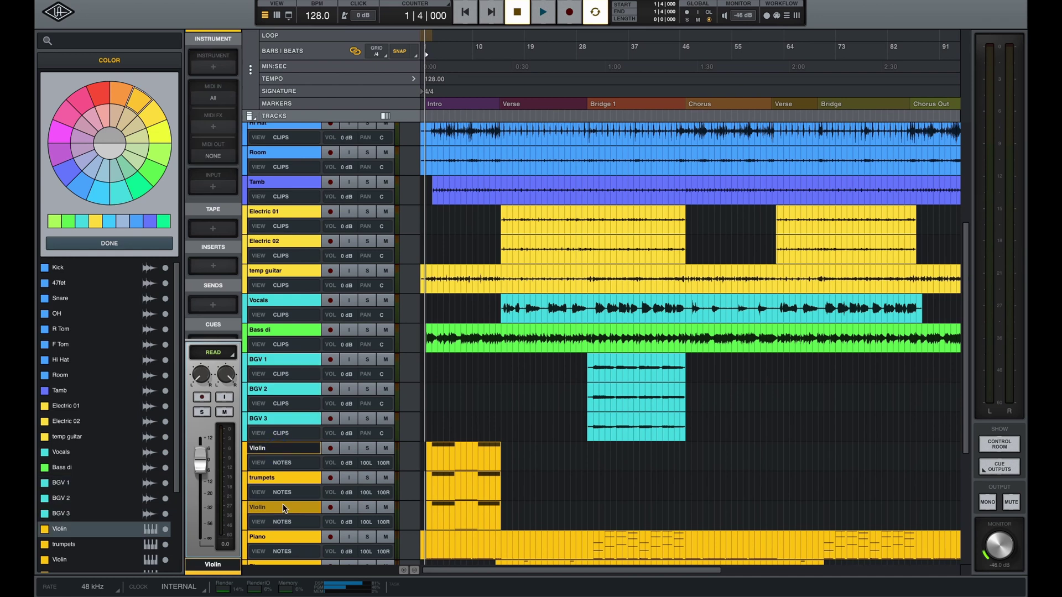
pyautogui.scroll(-1, 283, 508)
pyautogui.keyDown('shift'); pyautogui.click(279, 472); pyautogui.keyUp('shift')
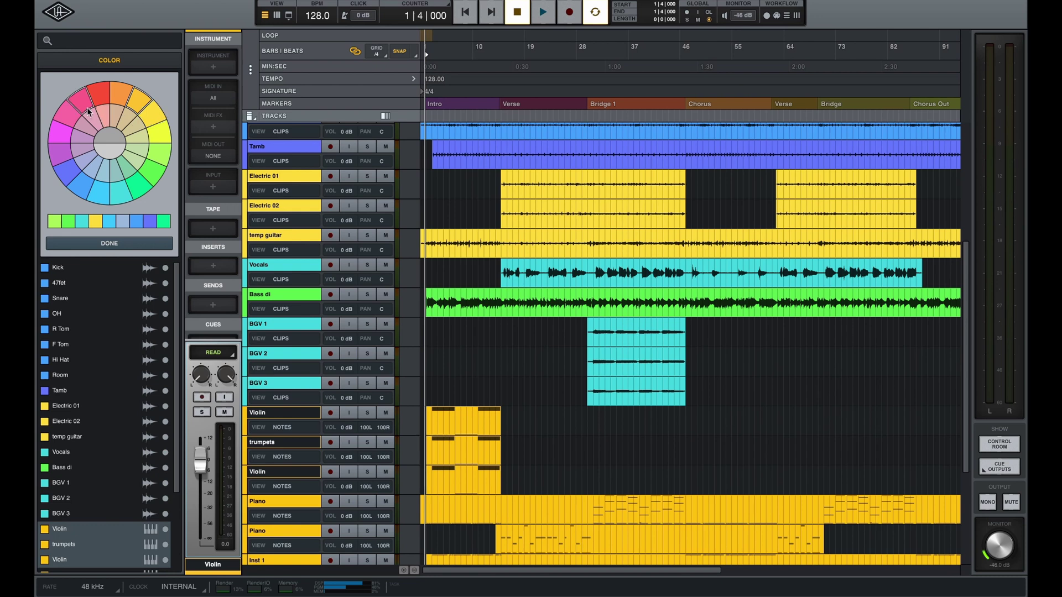
pyautogui.click(62, 133)
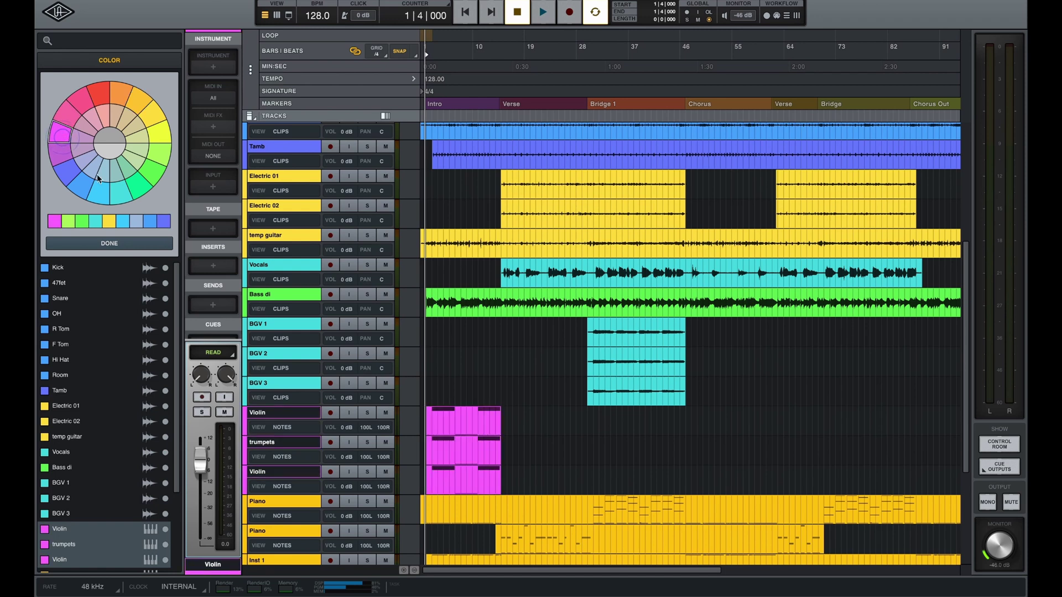
# - Select both Piano tracks and Inst 1 and color them red
pyautogui.scroll(-6, 293, 401)
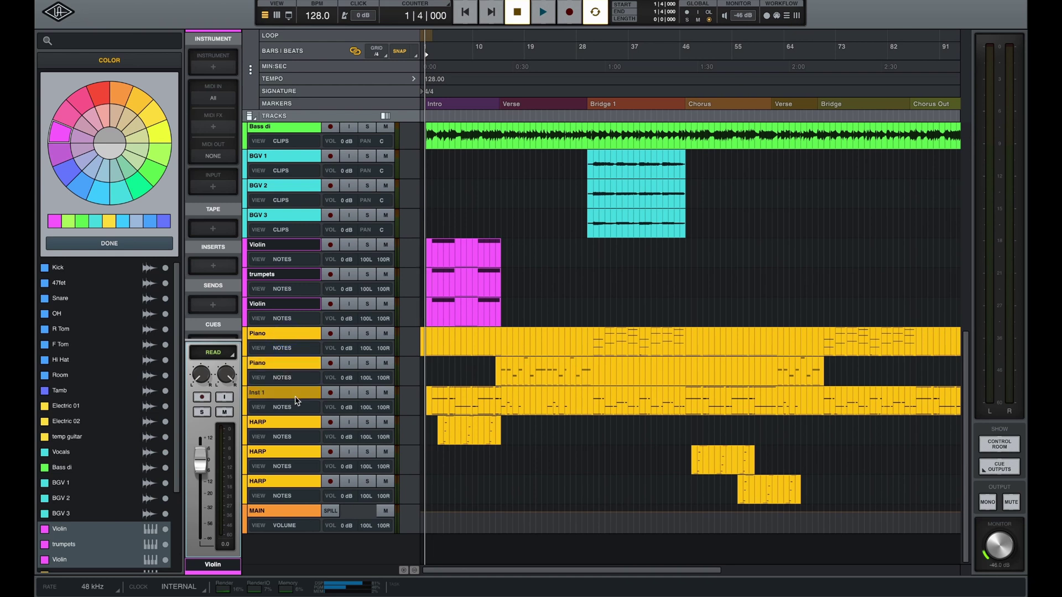
pyautogui.click(293, 336)
pyautogui.keyDown('shift'); pyautogui.click(295, 393); pyautogui.keyUp('shift')
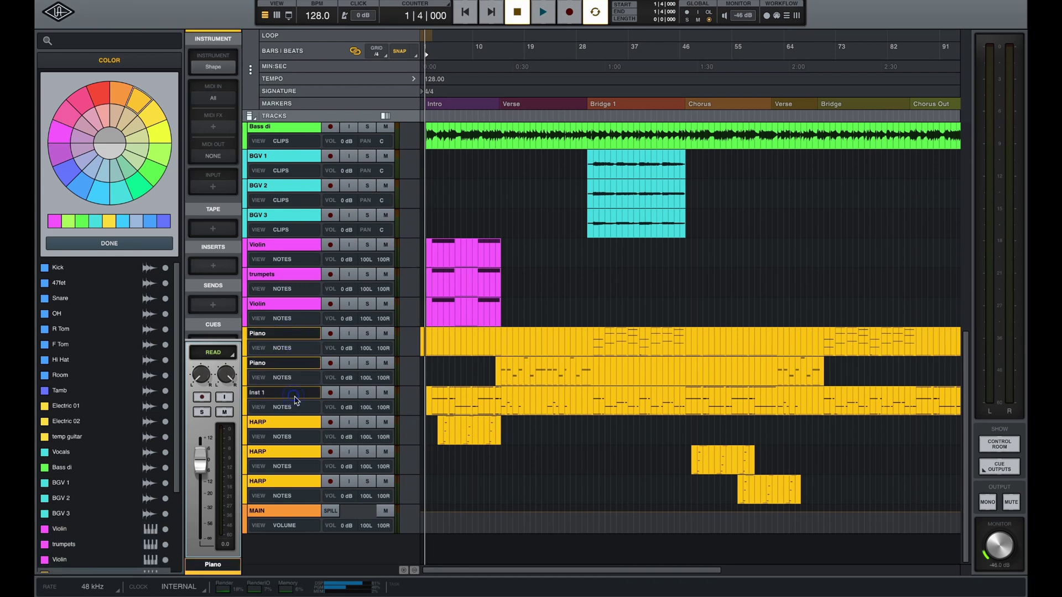
pyautogui.click(102, 103)
# - Color the three HARP tracks orange and the MAIN track the same blue as the drums
pyautogui.click(280, 426)
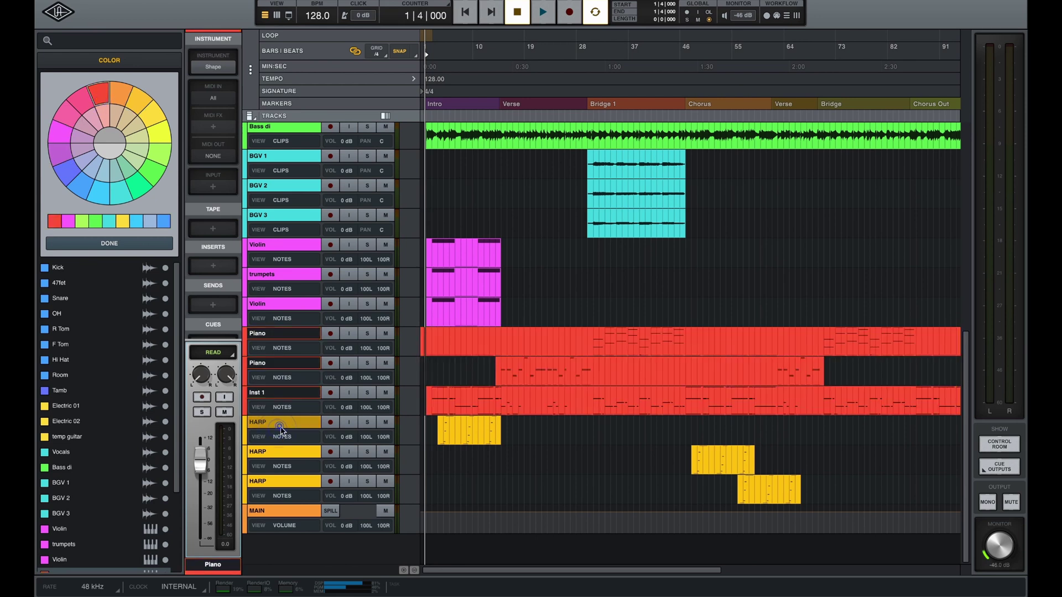
pyautogui.keyDown('shift'); pyautogui.click(289, 485); pyautogui.keyUp('shift')
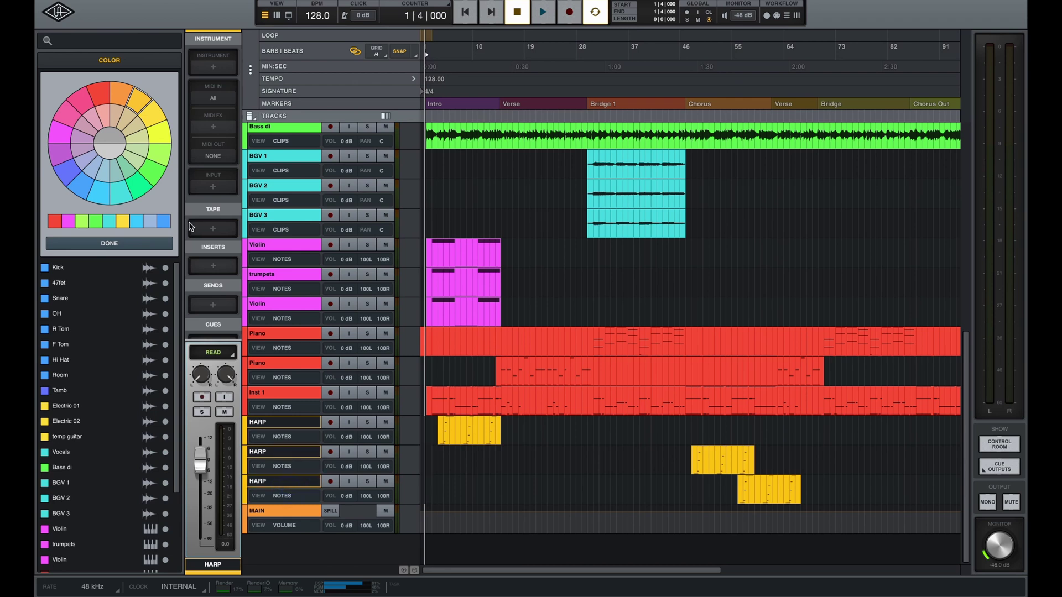
pyautogui.click(120, 96)
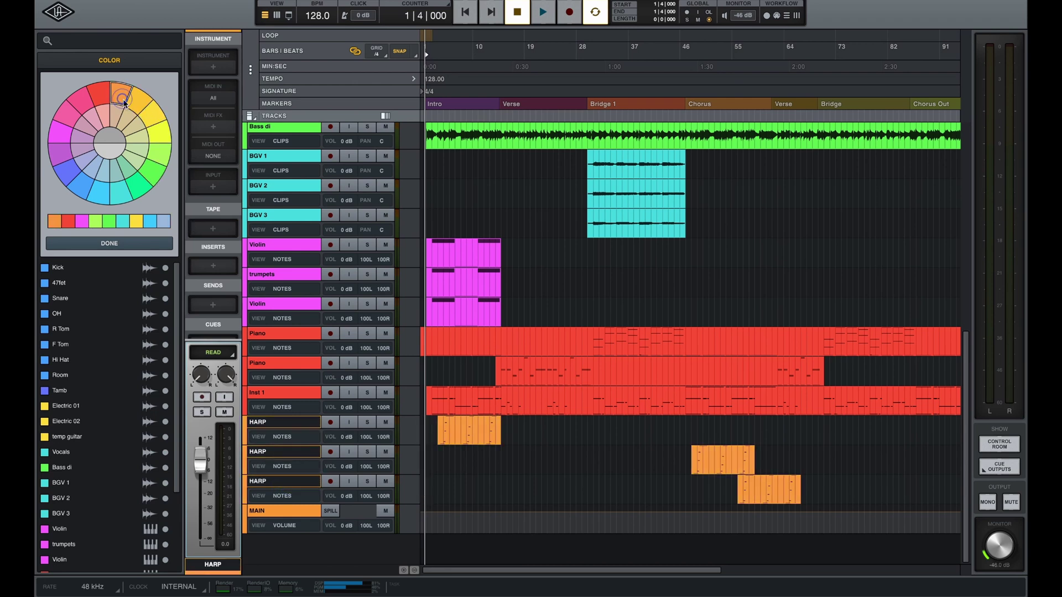
pyautogui.click(305, 514)
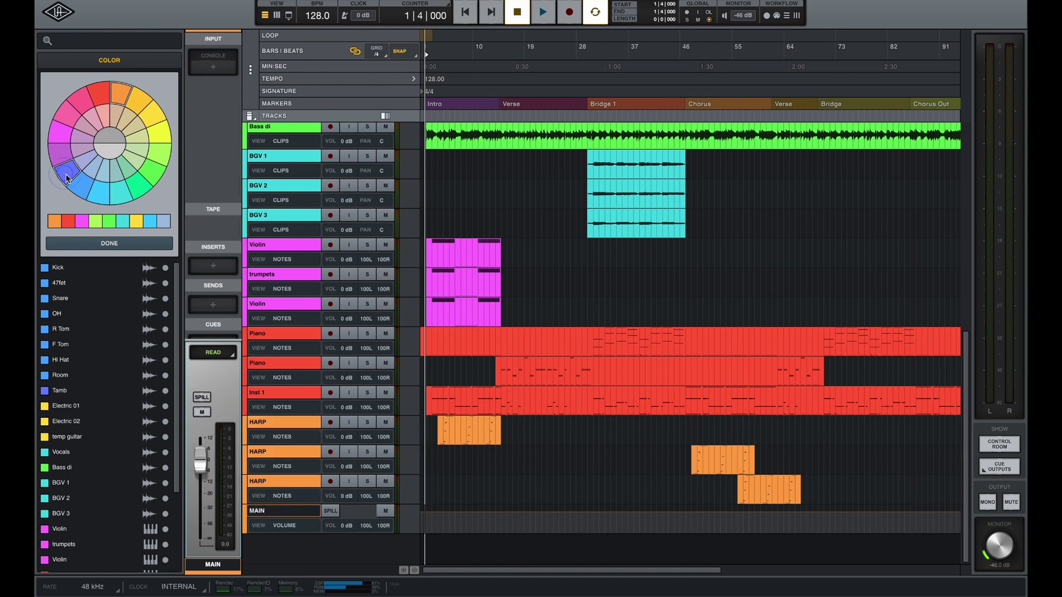
pyautogui.click(79, 192)
# - Select the drum tracks from Kick through Room and set up a new track of type Bus
pyautogui.scroll(10, 325, 395)
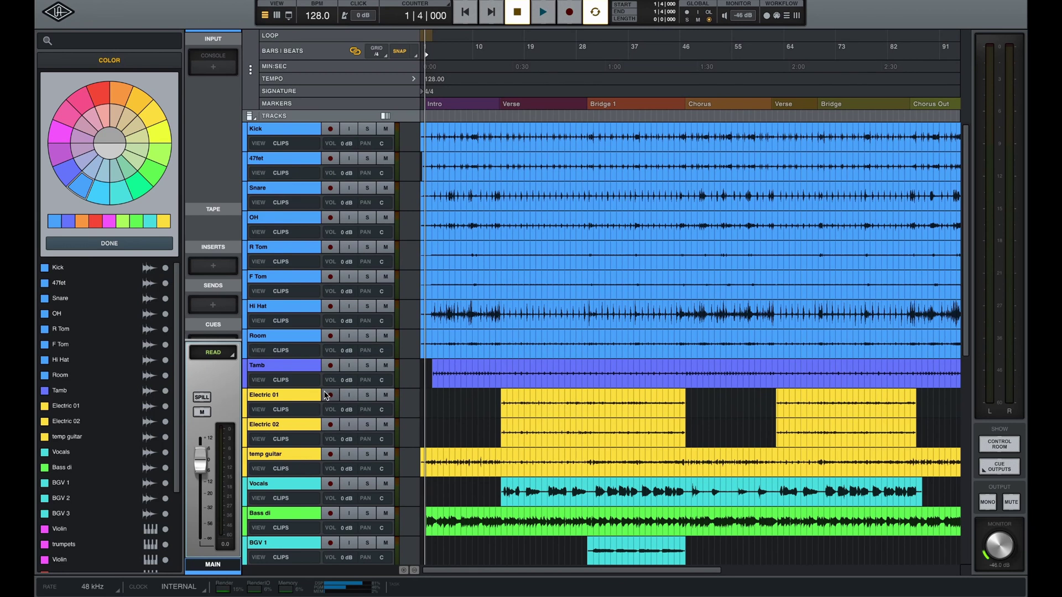
pyautogui.hotkey('ctrl', '-')
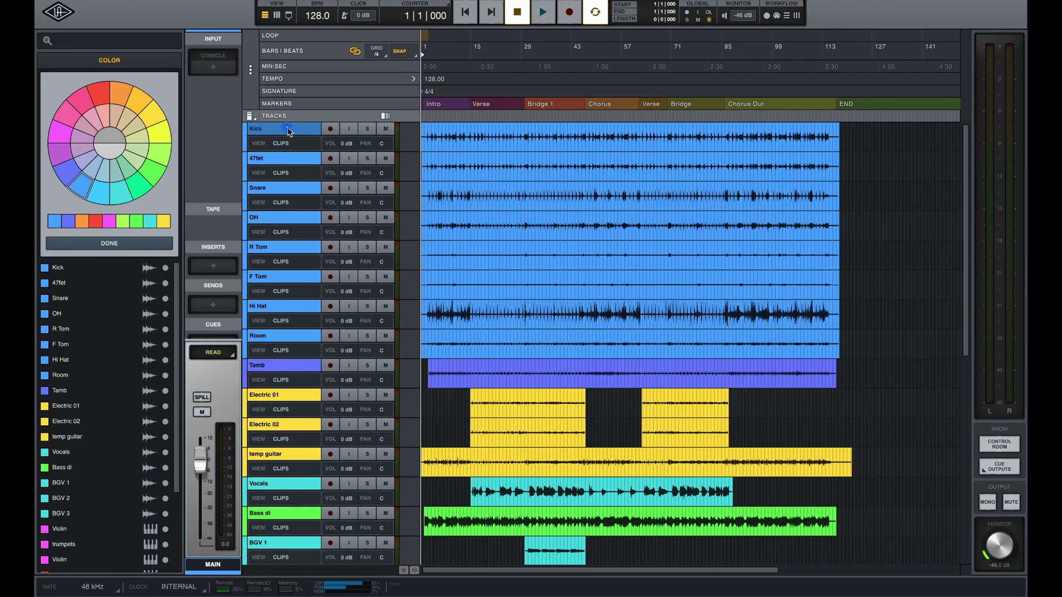
pyautogui.click(287, 128)
pyautogui.keyDown('shift'); pyautogui.click(297, 335); pyautogui.keyUp('shift')
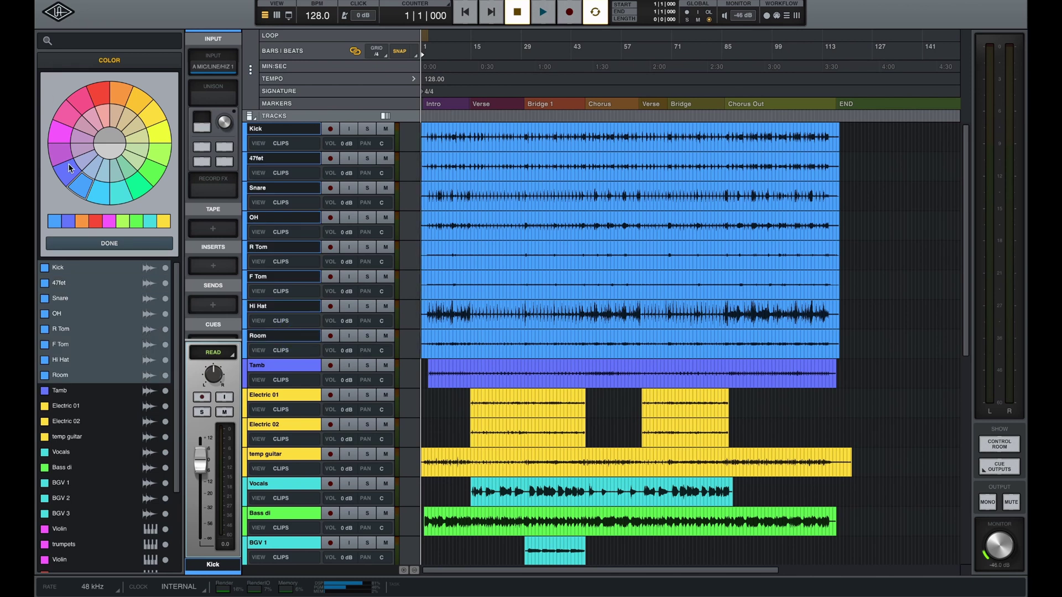
pyautogui.click(160, 0)
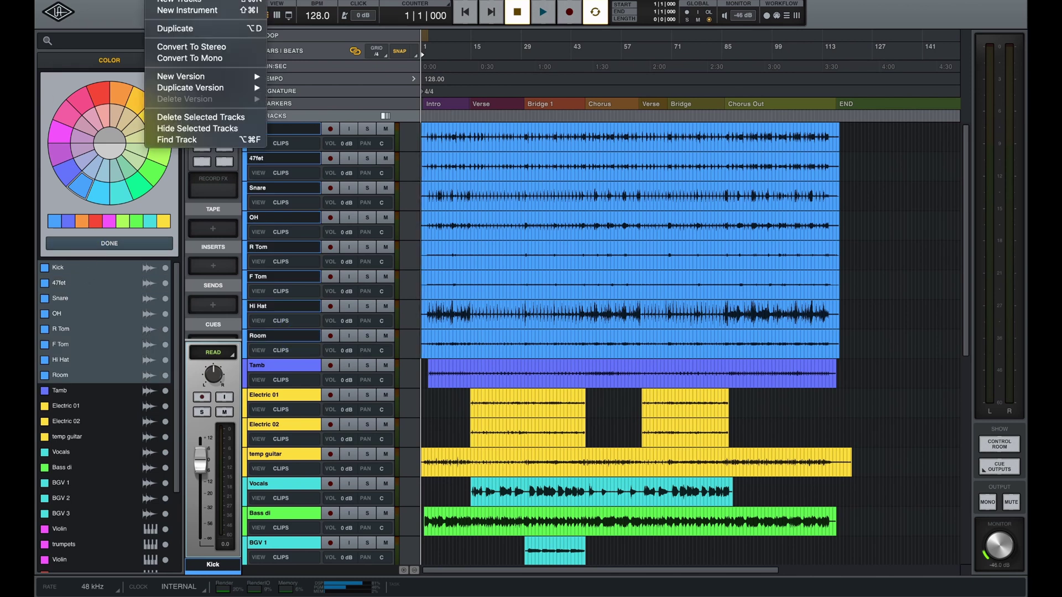
pyautogui.click(171, 3)
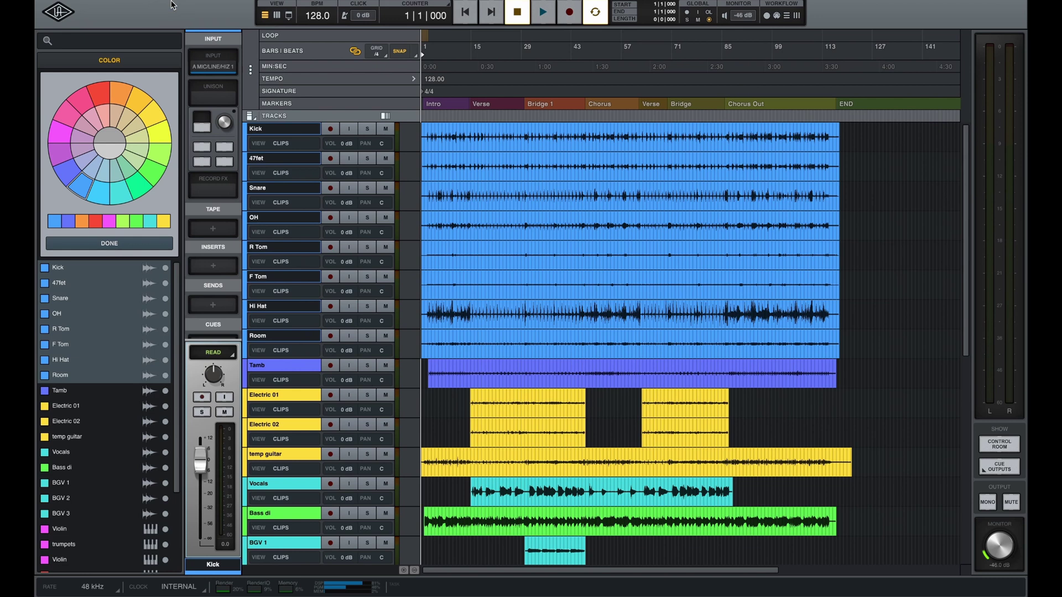
pyautogui.click(92, 90)
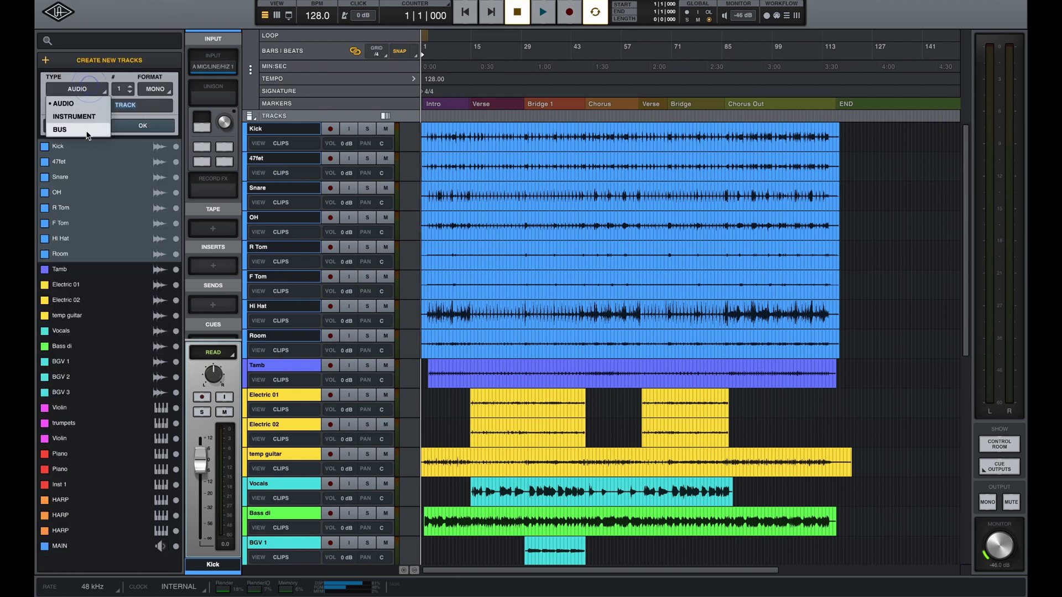
pyautogui.click(86, 131)
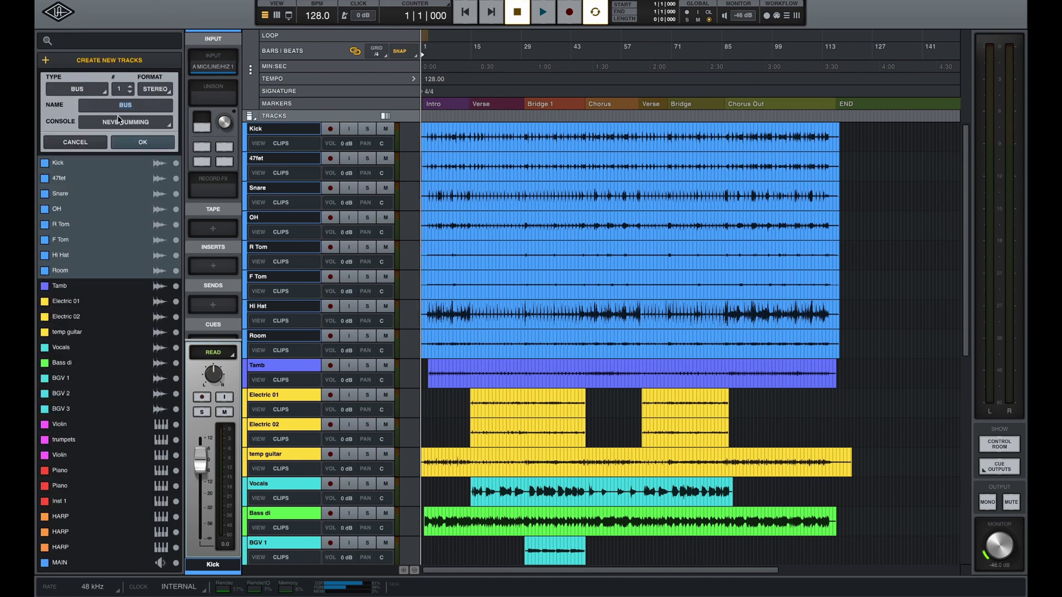
# - Name the new stereo bus DRUM and create it with the Neve Summing console
pyautogui.click(137, 104)
pyautogui.press('BackSpace')
pyautogui.press('BackSpace')
pyautogui.press('BackSpace')
pyautogui.write('DRUM SUB')
pyautogui.press('BackSpace')
pyautogui.press('BackSpace')
pyautogui.press('BackSpace')
pyautogui.click(142, 145)
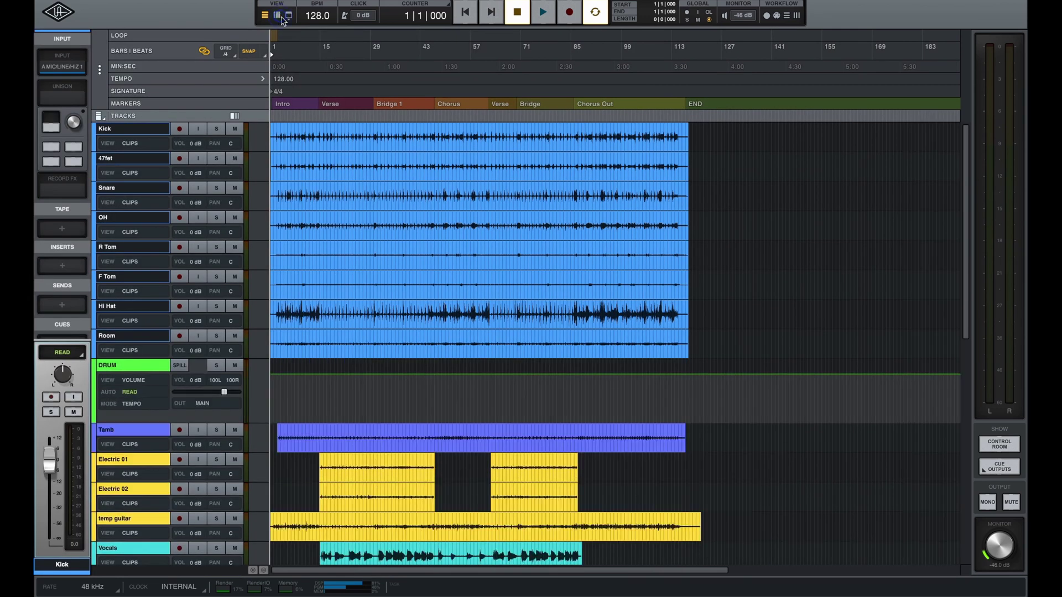
# - Show the mixer and remove Neve Summing from the DRUM bus, leaving its console set to None
pyautogui.click(277, 15)
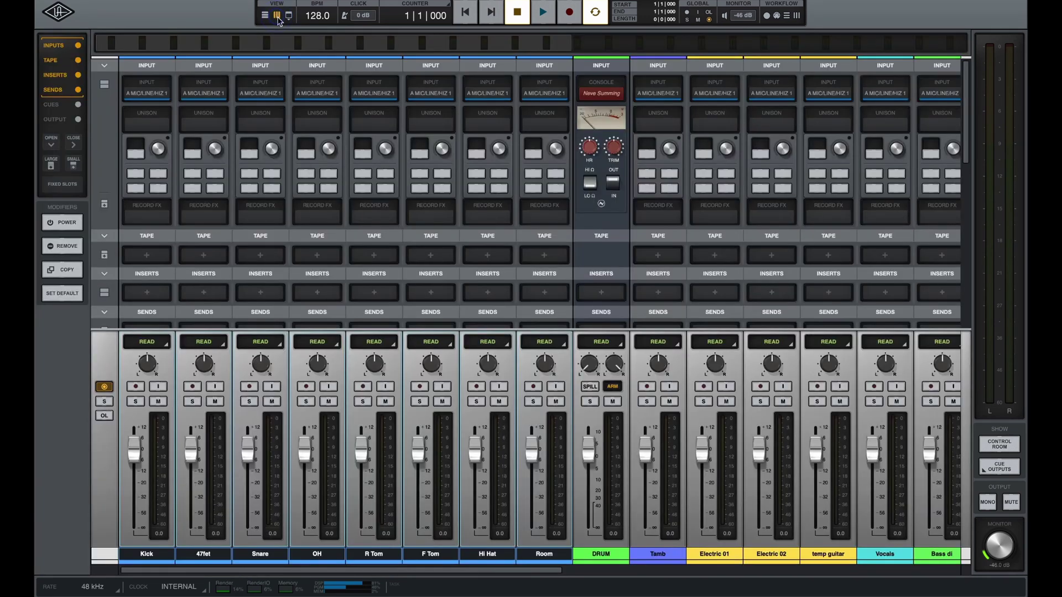
pyautogui.click(608, 94)
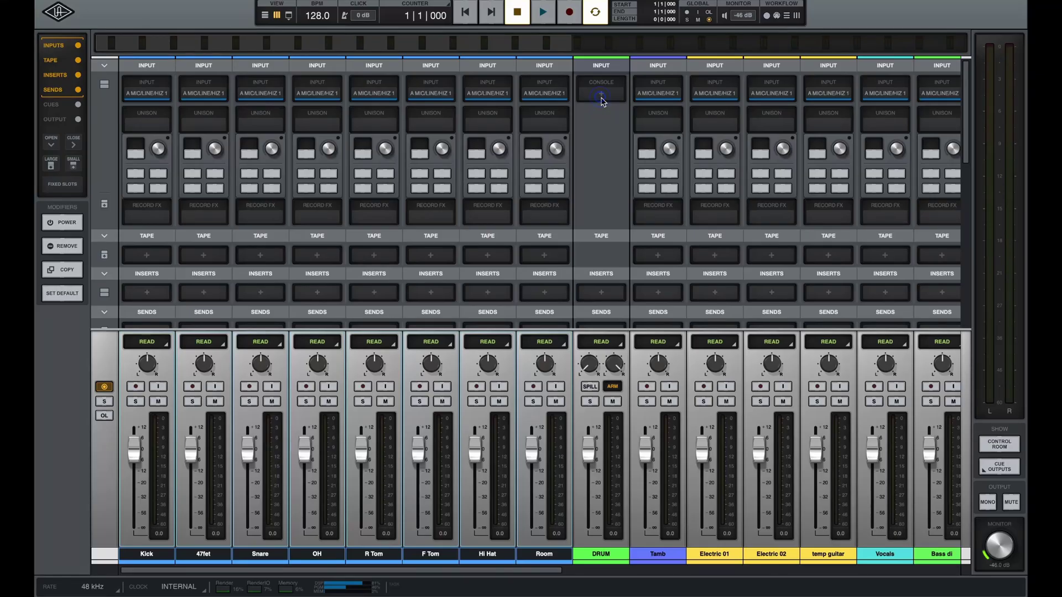
pyautogui.click(602, 97)
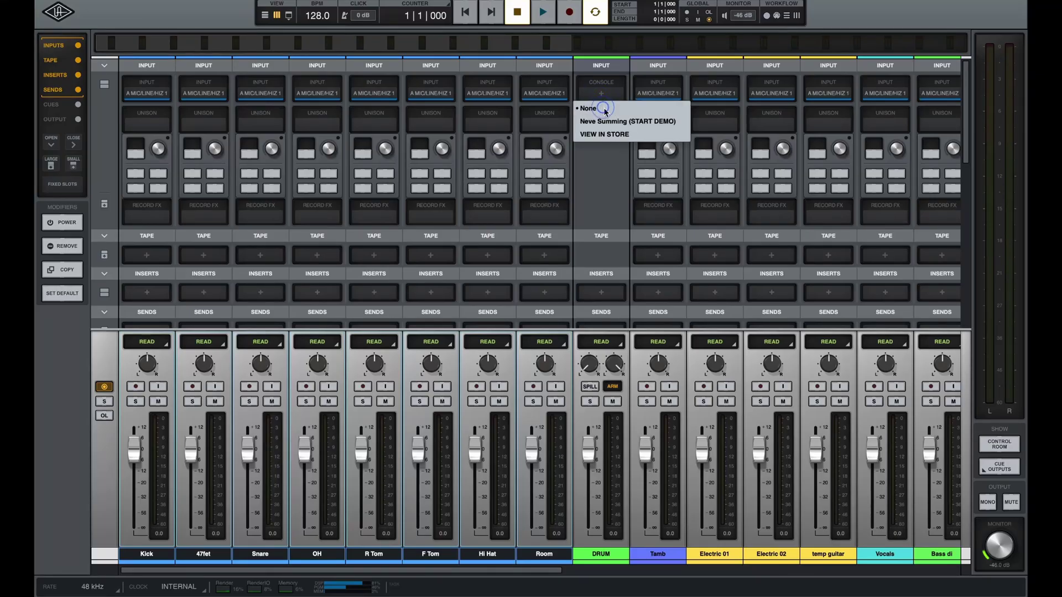
pyautogui.click(604, 109)
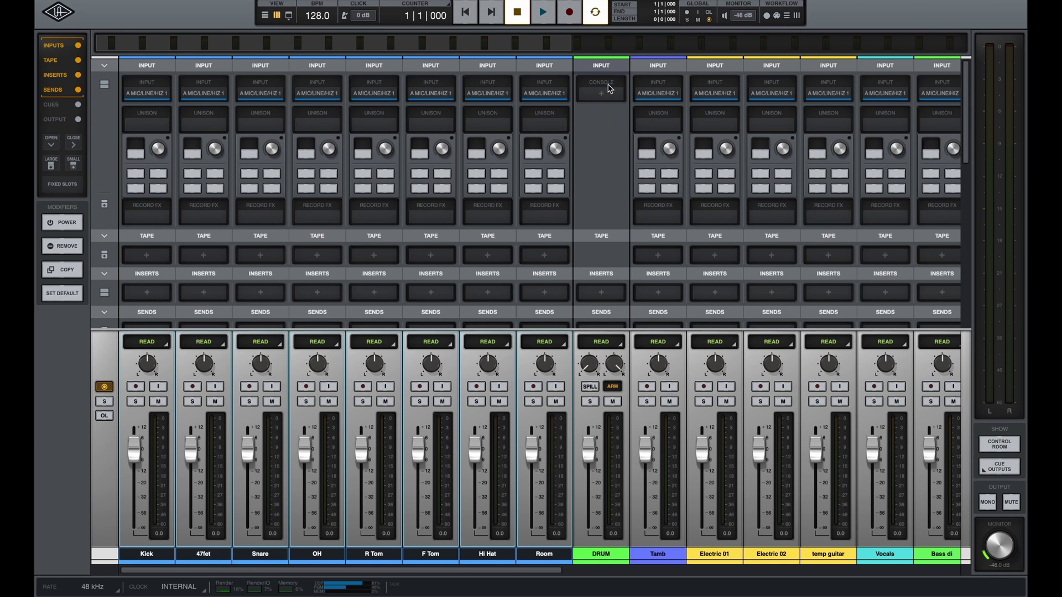
# - Color the DRUM bus the same blue as the drum tracks
pyautogui.click(601, 554)
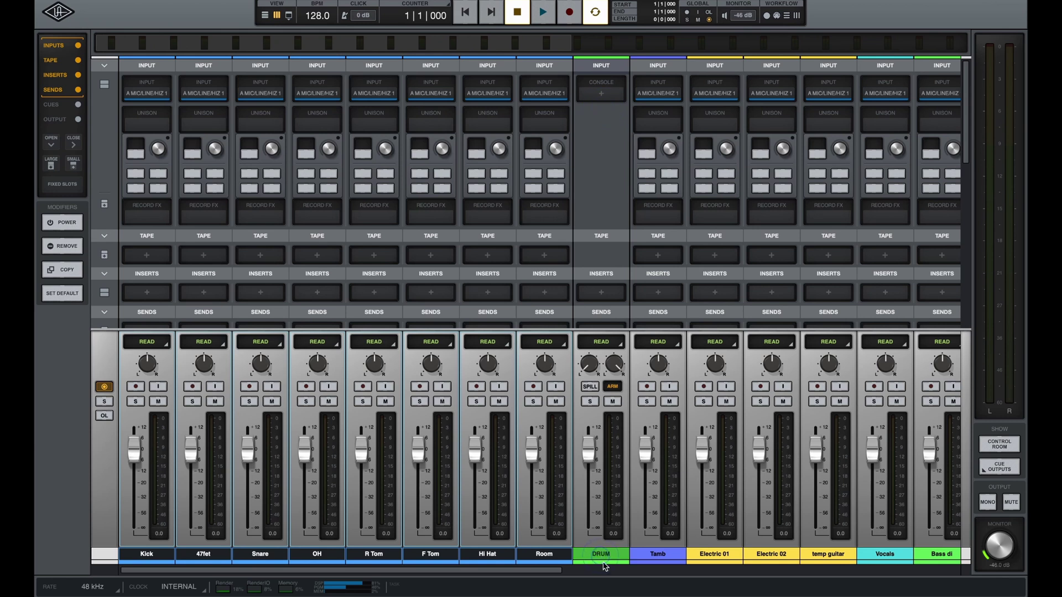
pyautogui.click(604, 563)
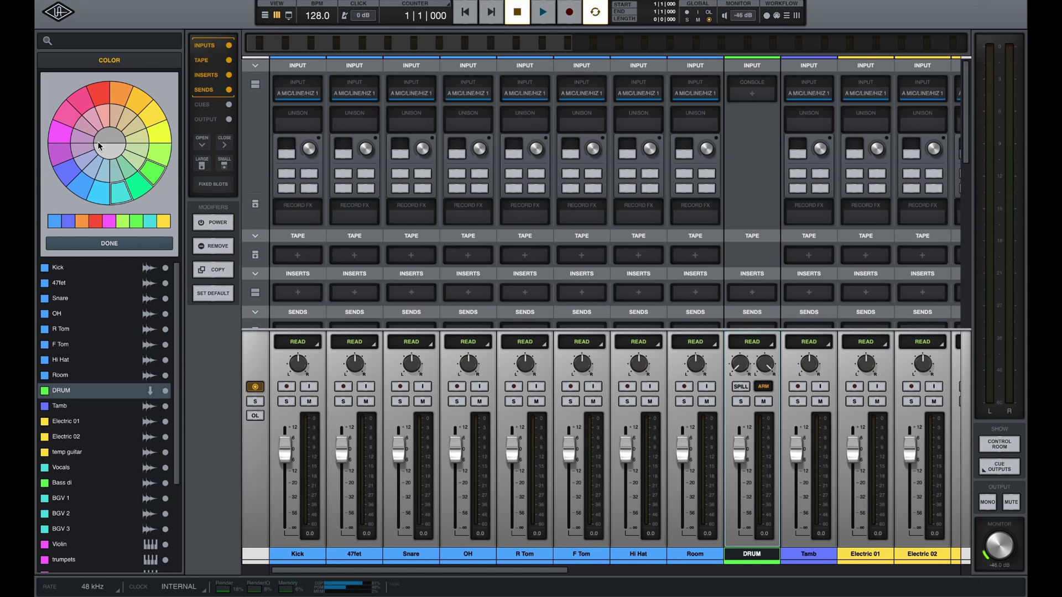
pyautogui.click(80, 191)
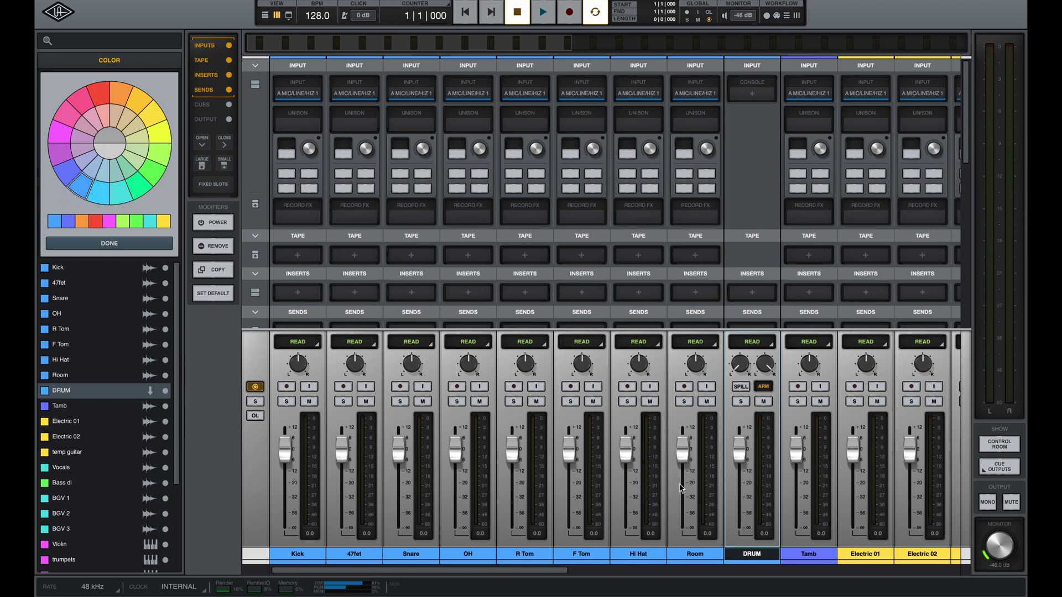
# - Show only the mixer's output section and route the outputs of Kick through Room to the DRUM bus
pyautogui.click(229, 120)
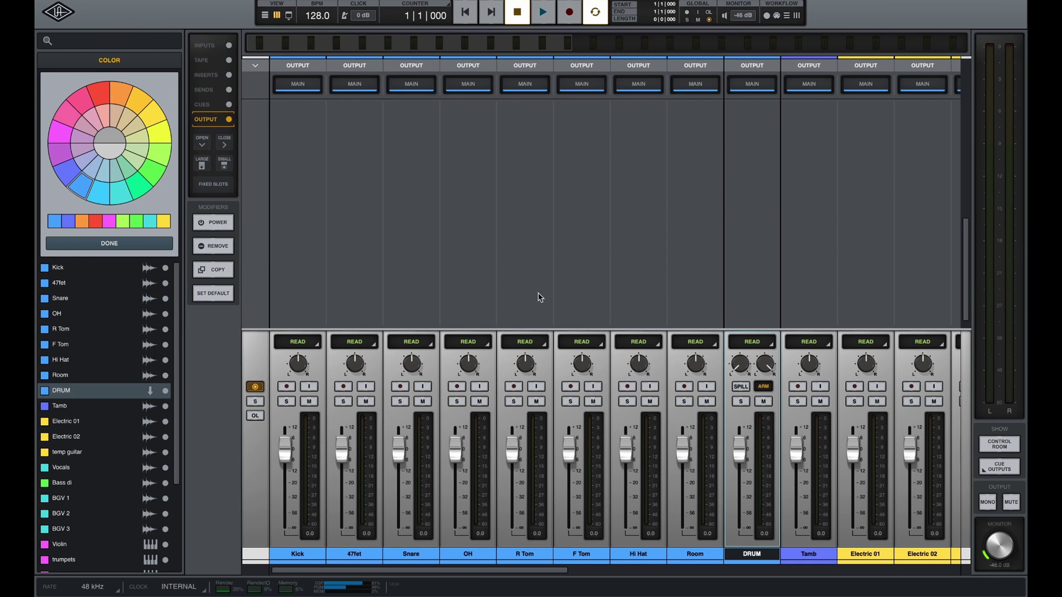
pyautogui.click(288, 554)
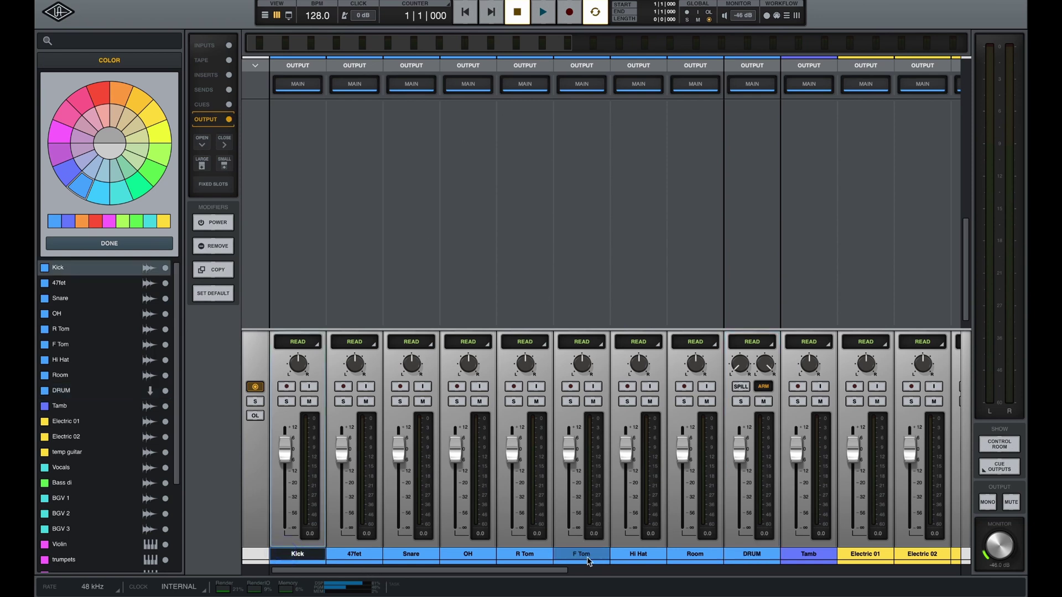
pyautogui.keyDown('shift'); pyautogui.click(694, 557); pyautogui.keyUp('shift')
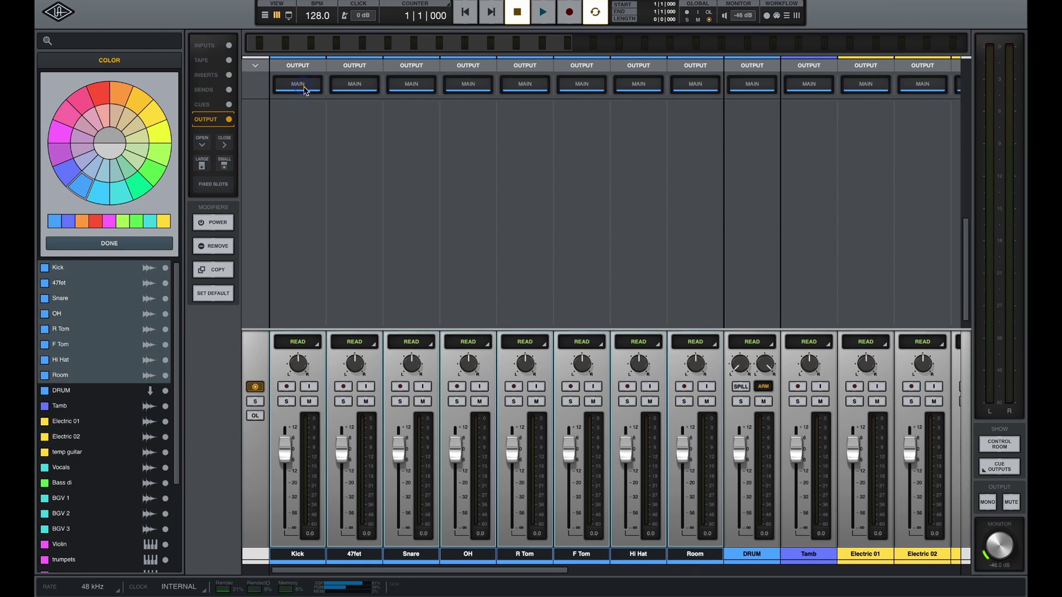
pyautogui.click(69, 207)
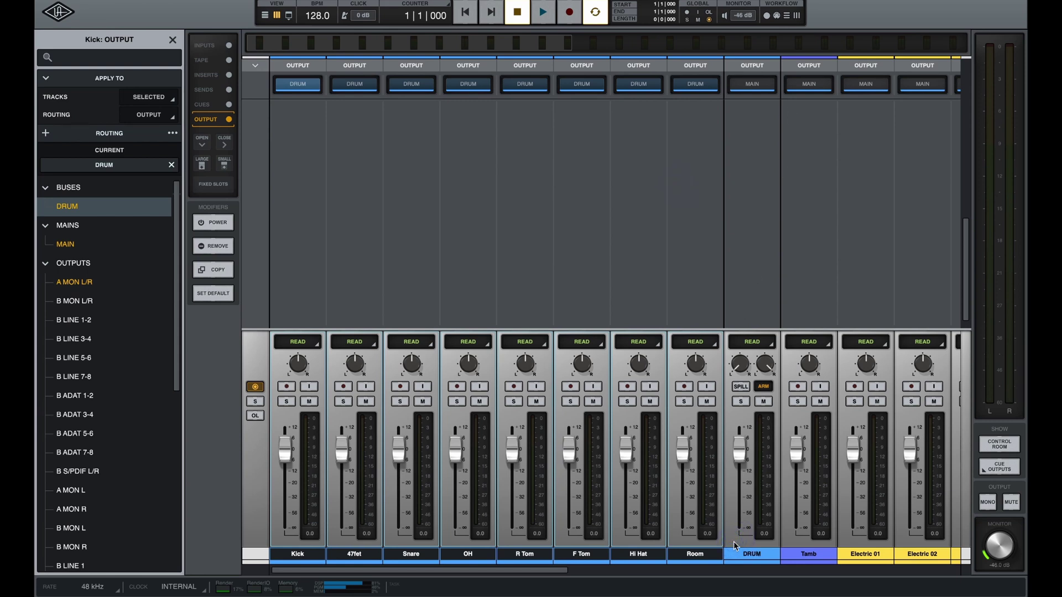
pyautogui.click(698, 91)
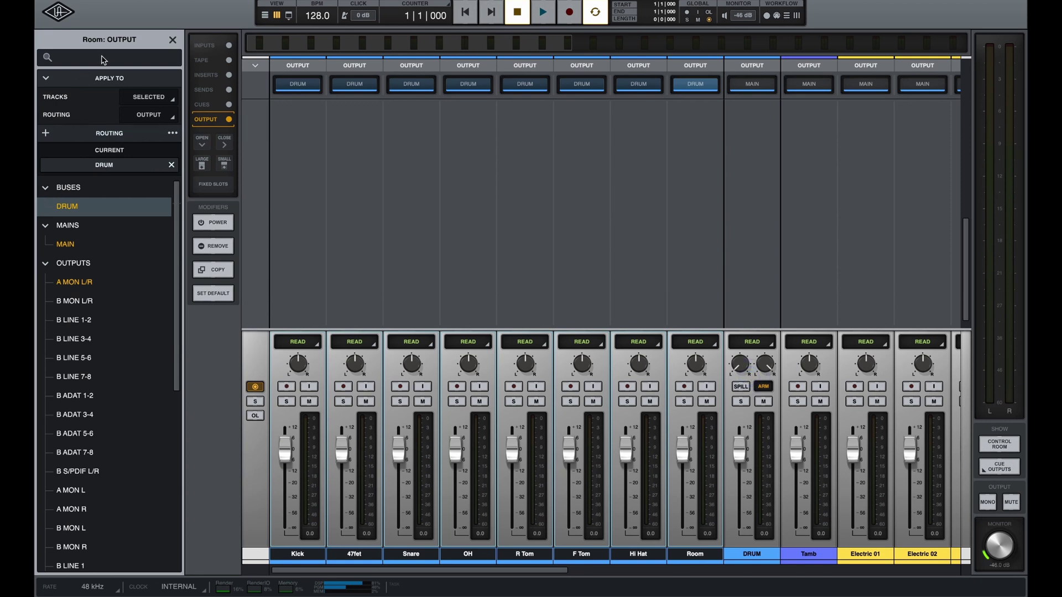
# - Create a new stereo bus named DRUM P and color it red
pyautogui.click(125, 0)
pyautogui.moveTo(155, 0)
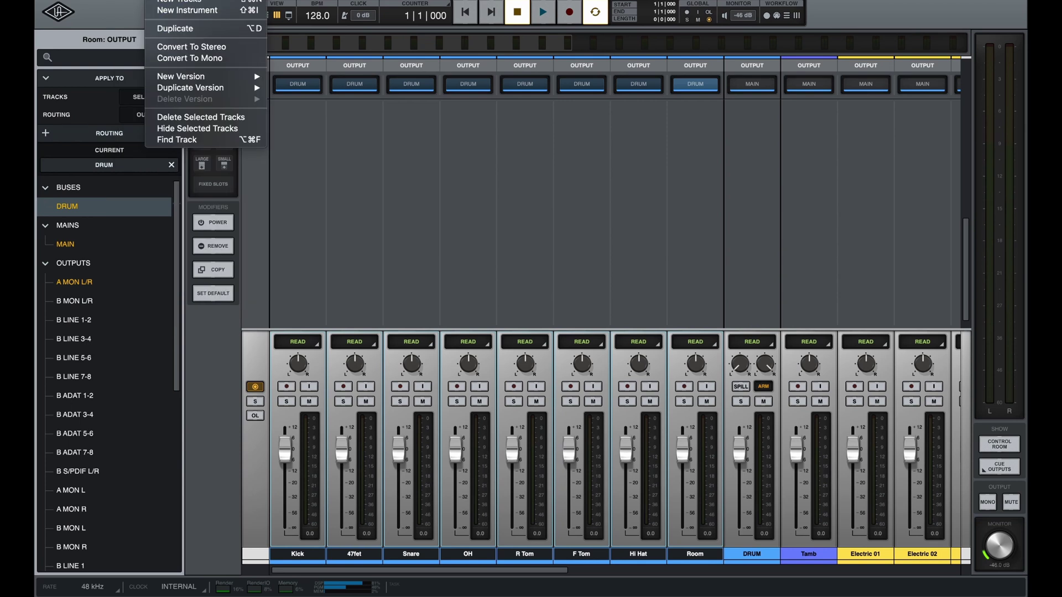
pyautogui.press('Escape')
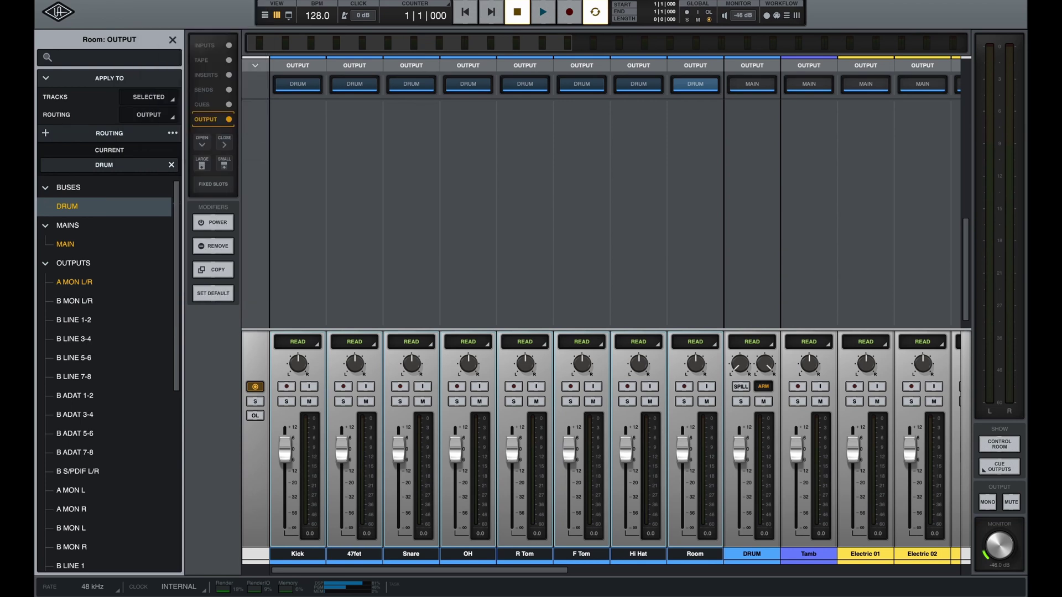
pyautogui.hotkey('ctrl', 'shift', 'n')
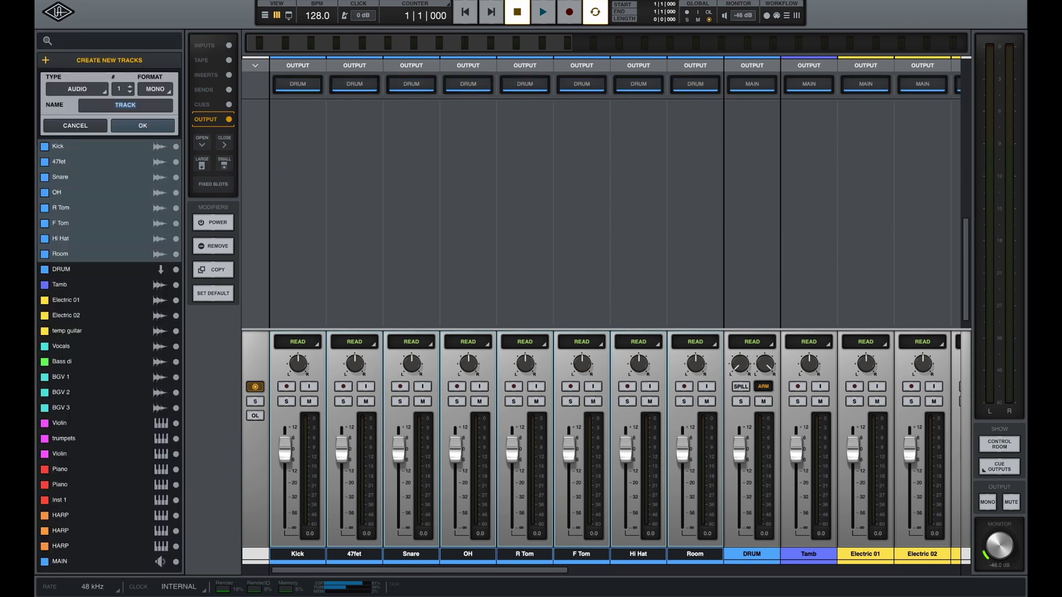
pyautogui.click(80, 98)
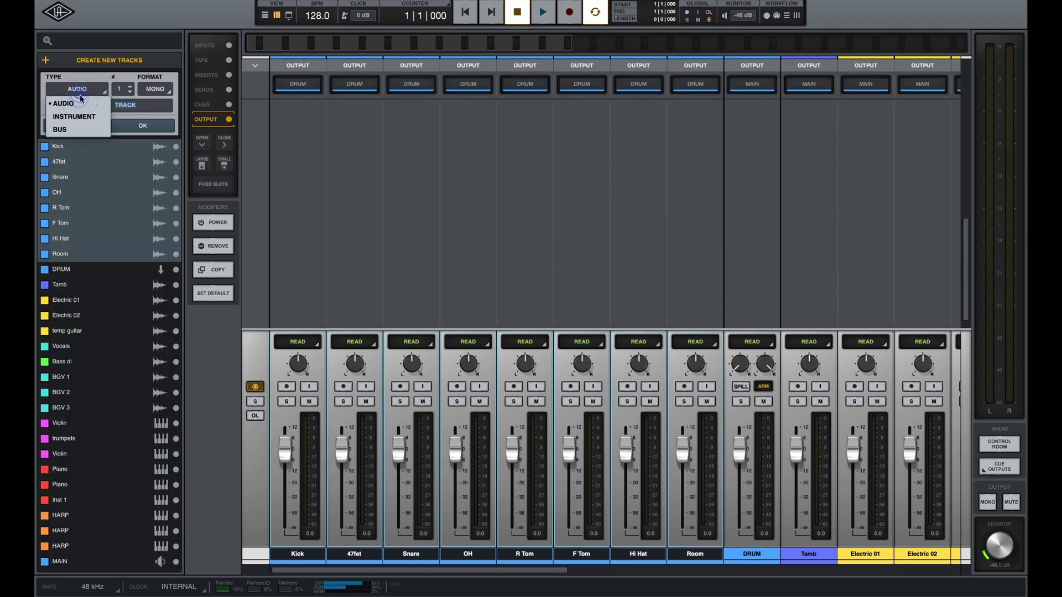
pyautogui.click(79, 126)
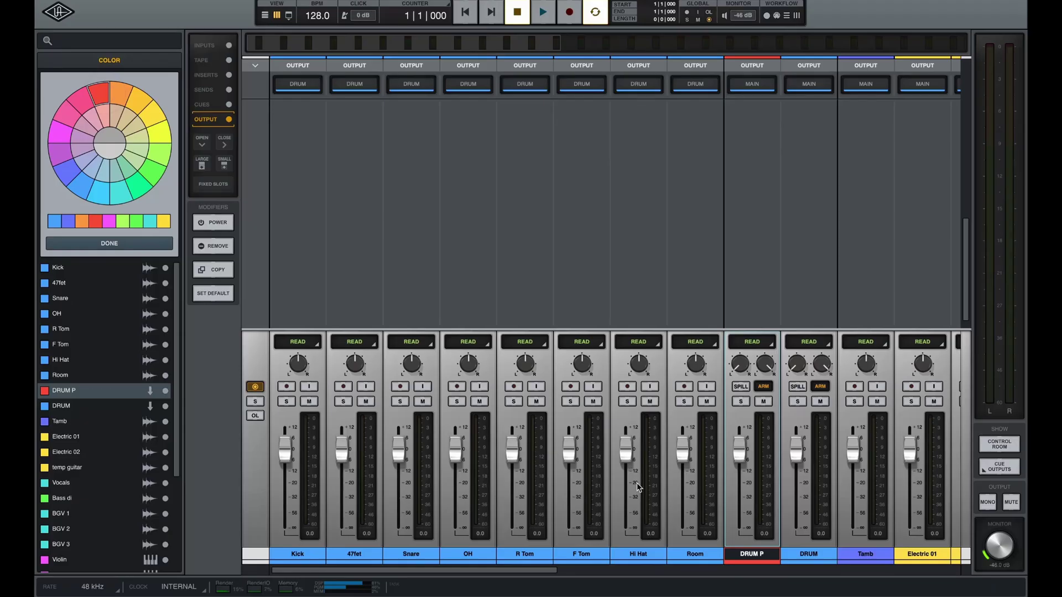
pyautogui.click(130, 243)
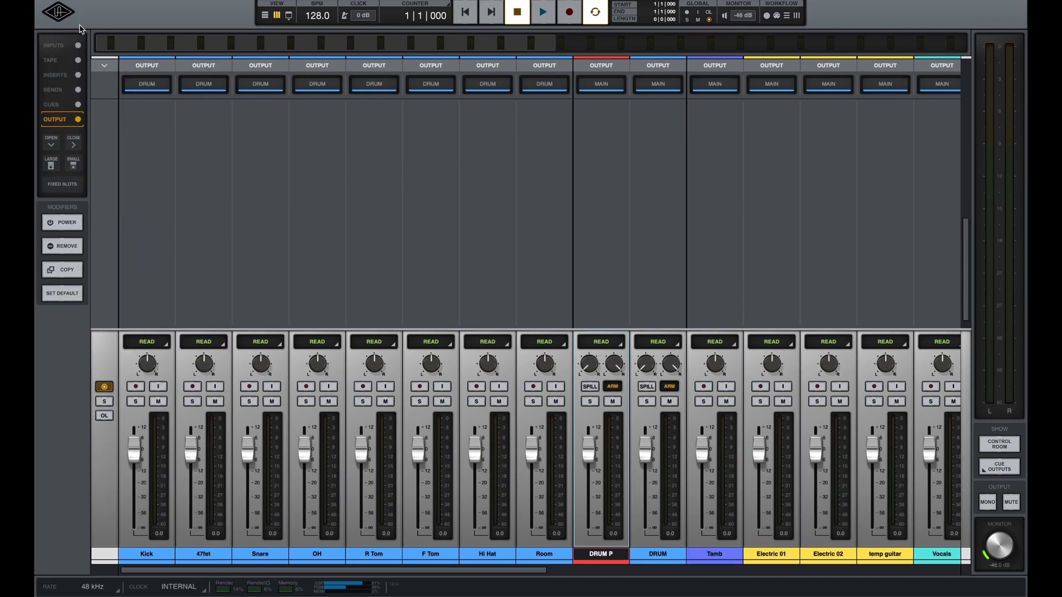
# - Switch to the timeline view and move the DRUM P bus below the DRUM bus in the track order
pyautogui.click(74, 183)
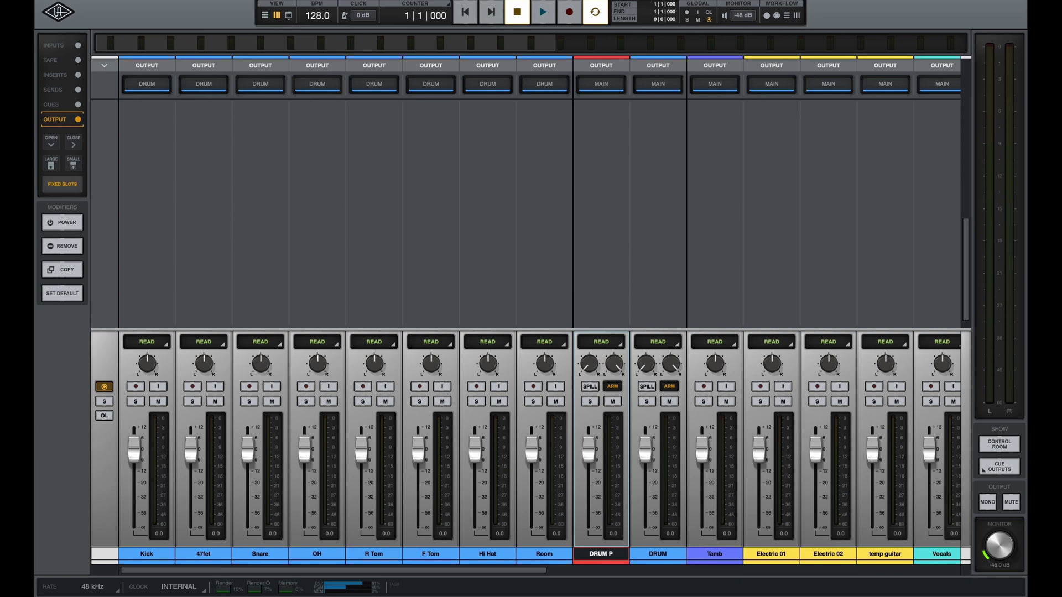
pyautogui.click(61, 184)
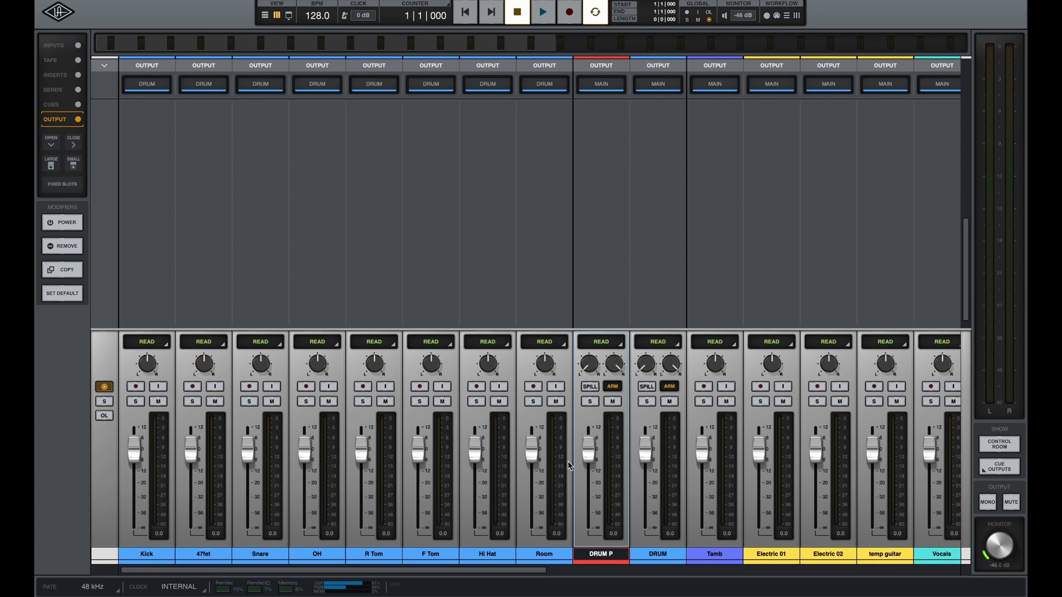
pyautogui.click(553, 553)
pyautogui.click(592, 559)
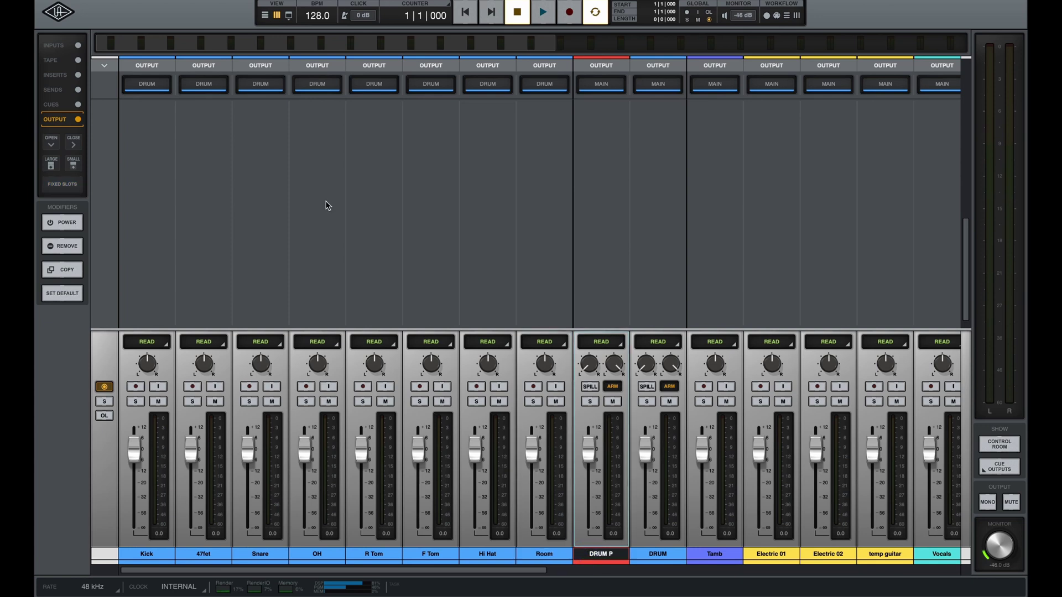
pyautogui.click(266, 16)
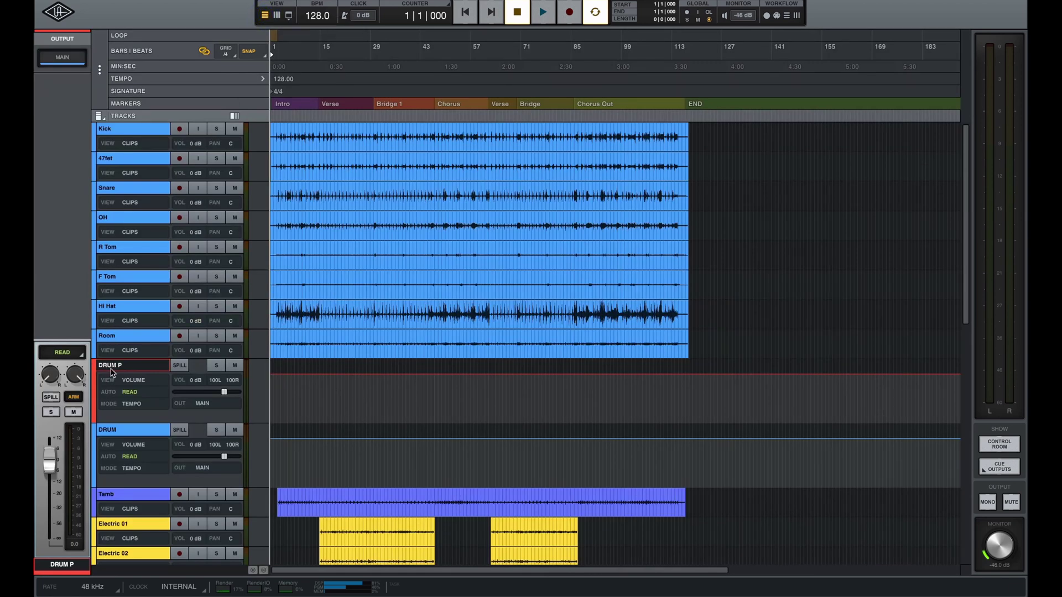
pyautogui.click(94, 374)
pyautogui.moveTo(94, 374); pyautogui.dragTo(86, 418)
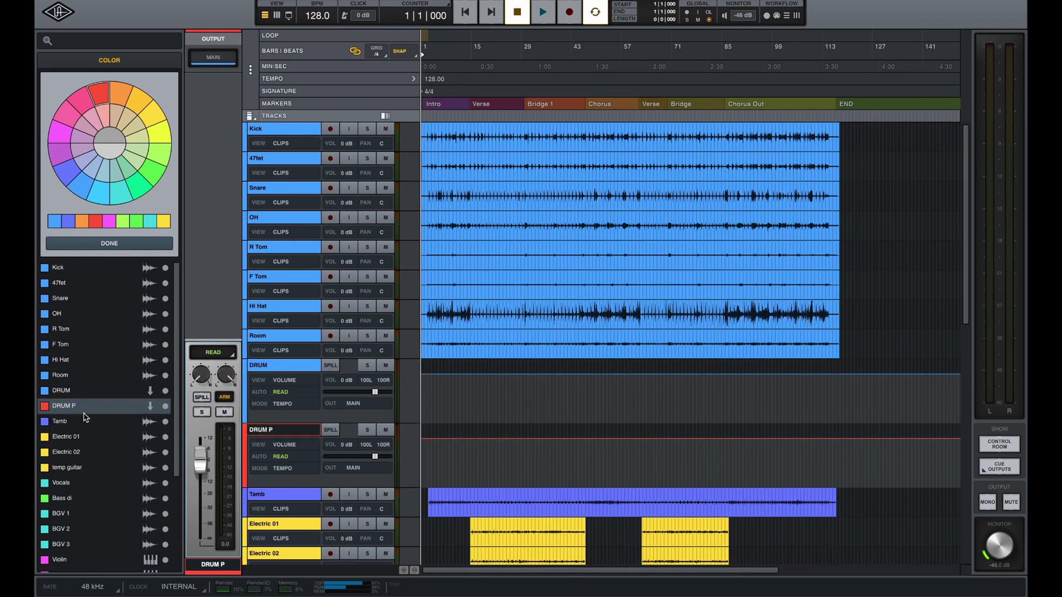
# - Return to the mixer and route the DRUM bus's output to a new stereo bus named DRUM SUB, colored blue
pyautogui.click(277, 16)
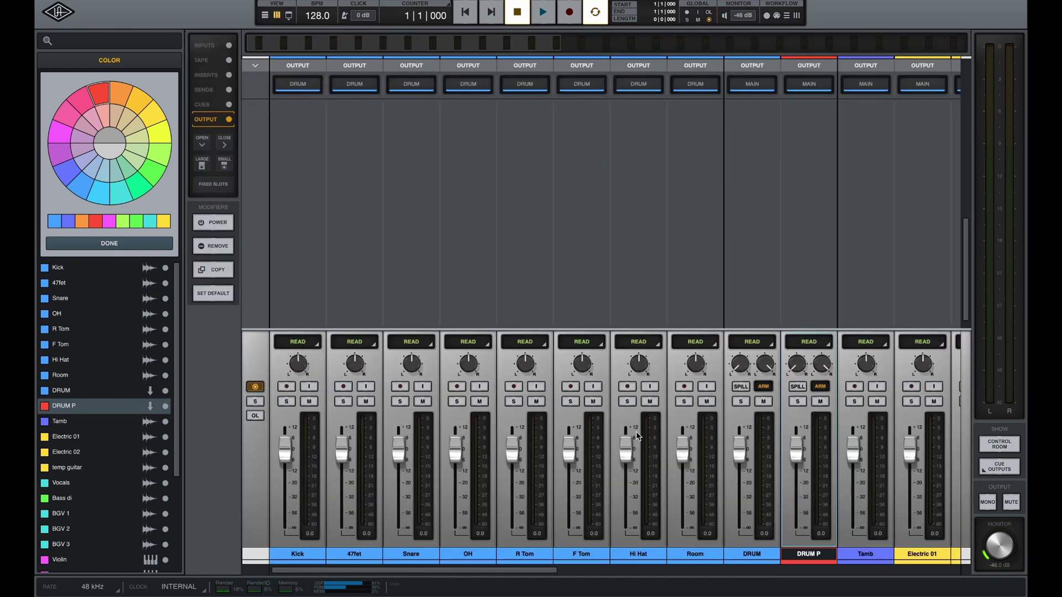
pyautogui.hscroll(3, 638, 437)
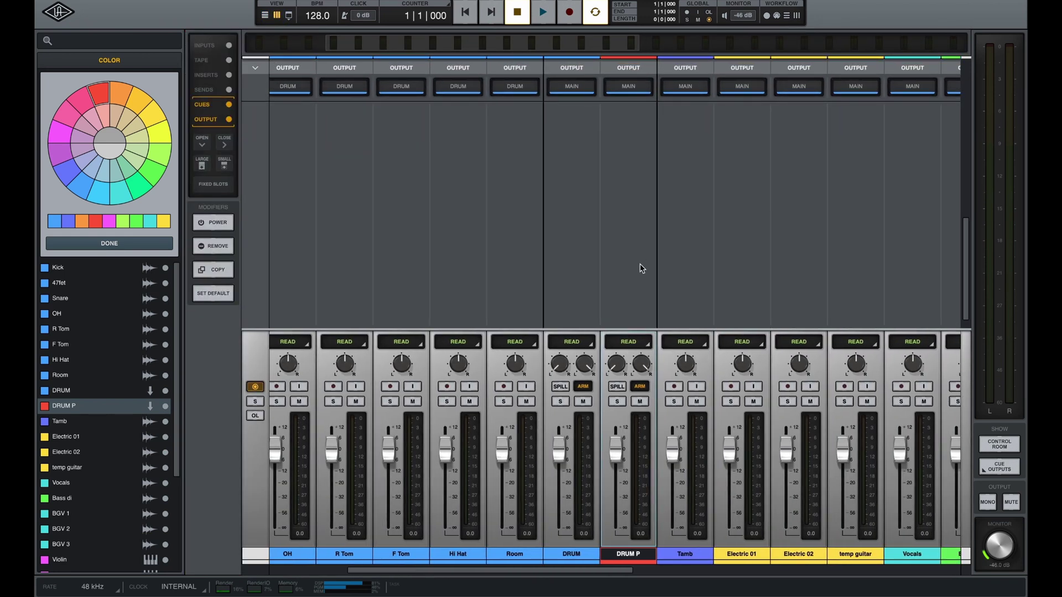
pyautogui.scroll(2, 641, 244)
pyautogui.scroll(-2, 637, 141)
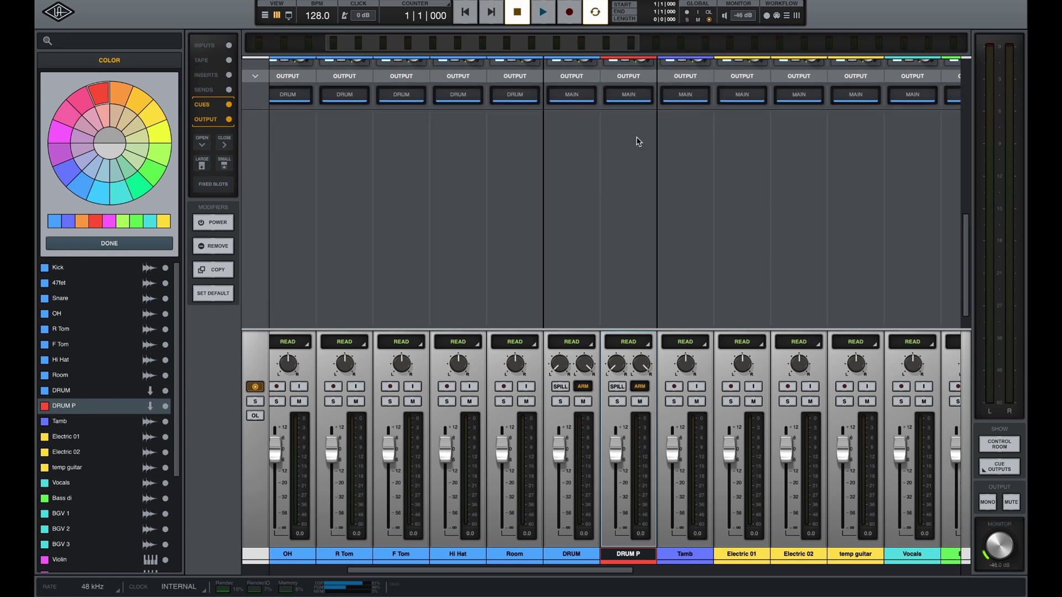
pyautogui.click(572, 94)
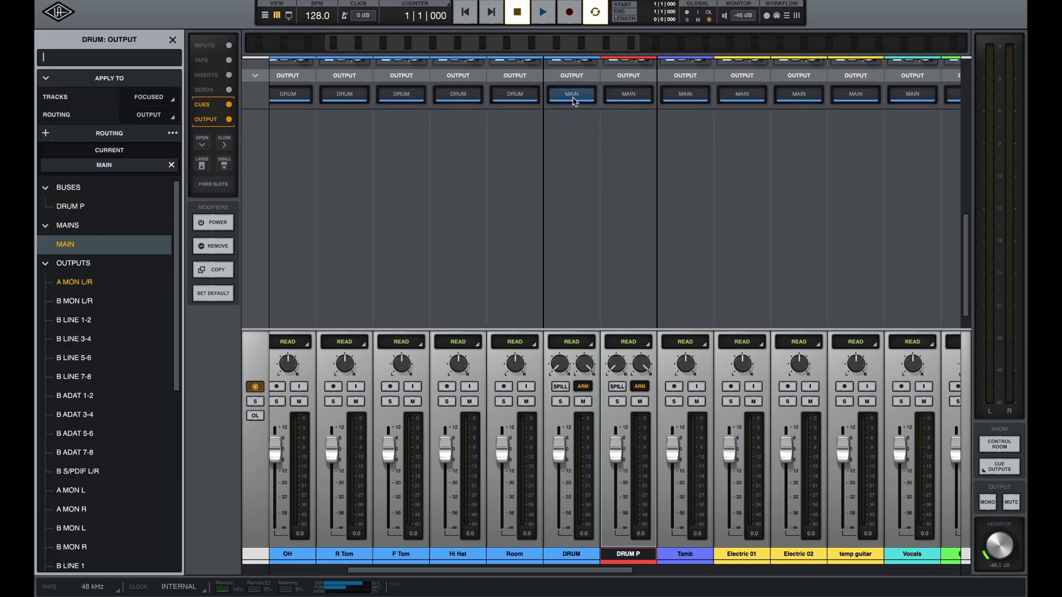
pyautogui.click(45, 134)
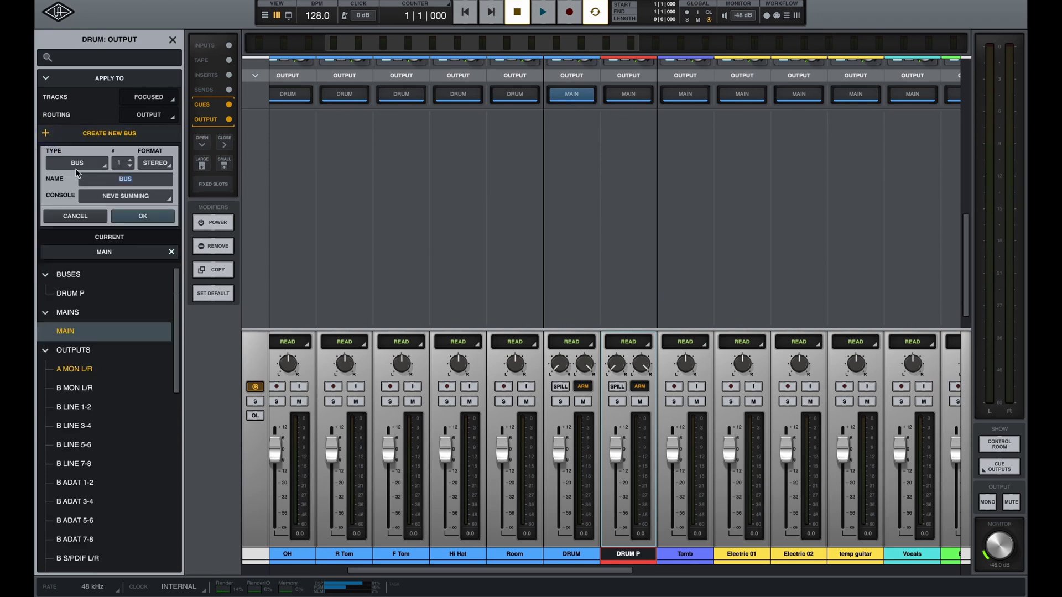
pyautogui.write('DRUM SUB')
pyautogui.click(127, 196)
pyautogui.click(125, 208)
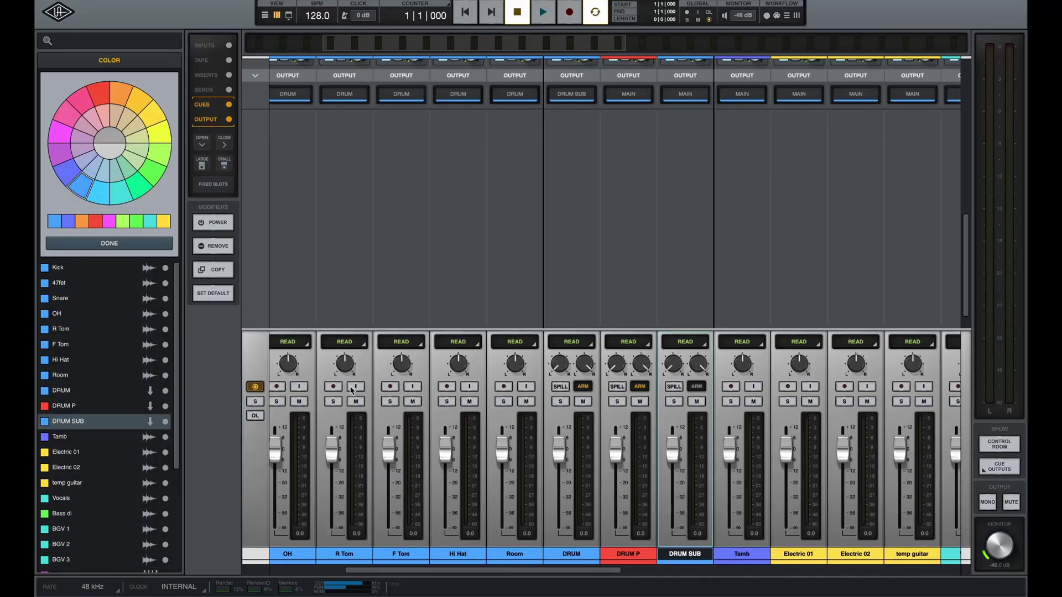
pyautogui.click(160, 246)
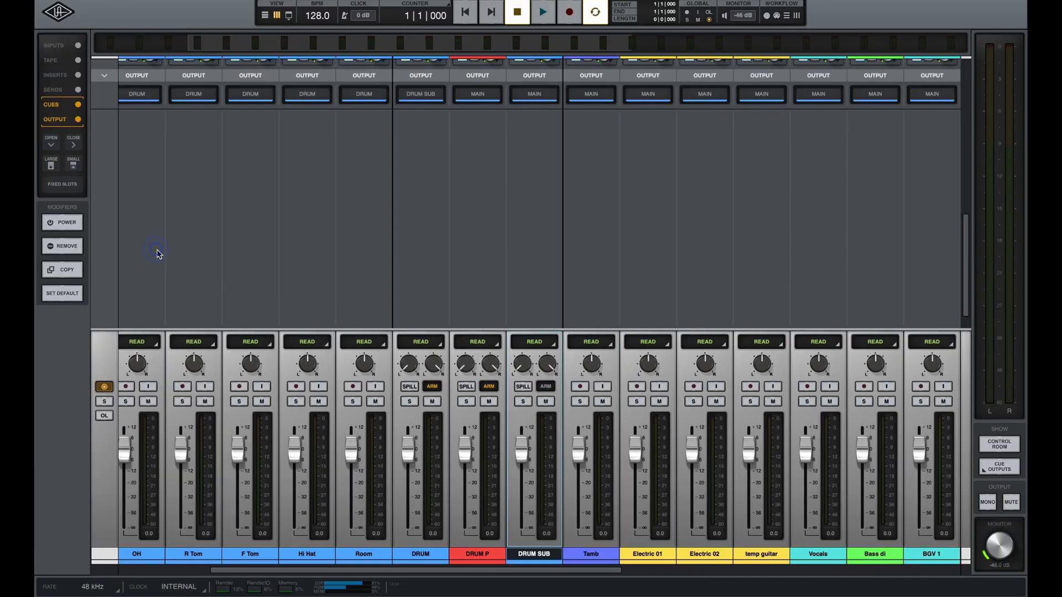
# - Move the DRUM SUB bus to the start of the track order, above Kick
pyautogui.click(491, 553)
pyautogui.click(528, 555)
pyautogui.doubleClick(531, 556)
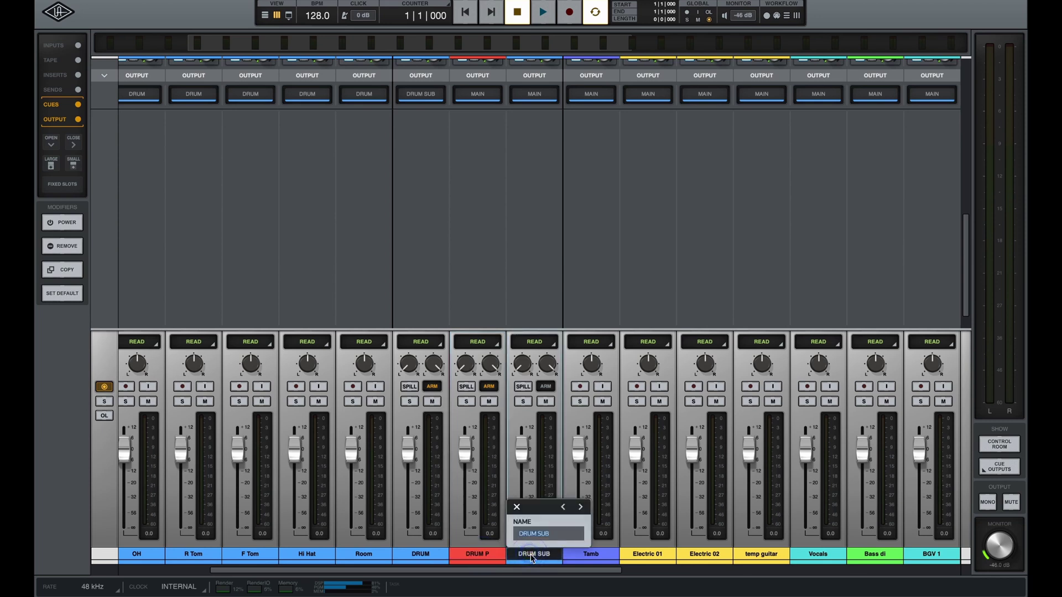
pyautogui.click(531, 555)
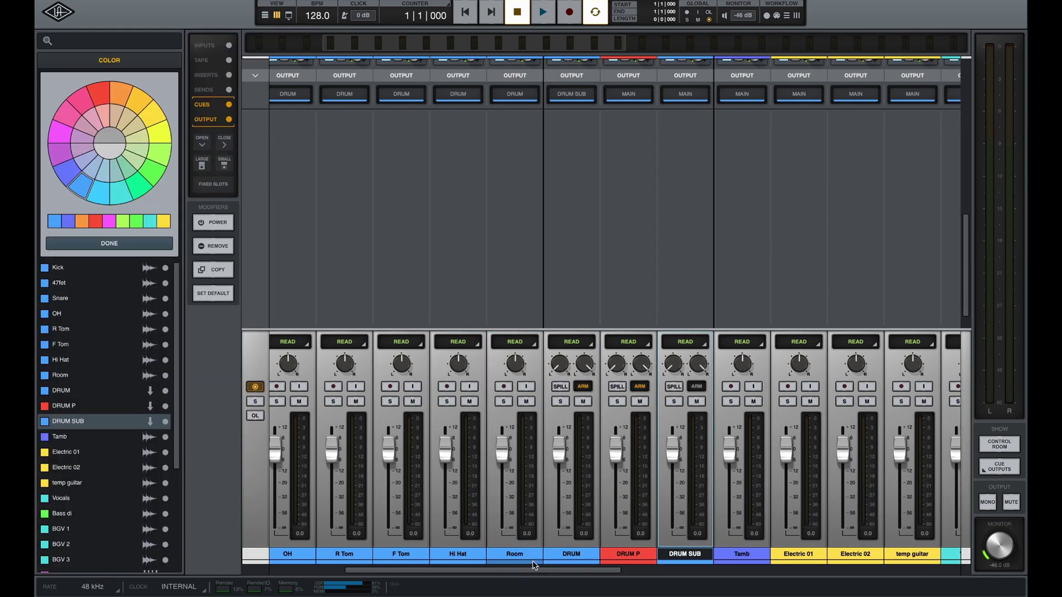
pyautogui.moveTo(71, 424); pyautogui.dragTo(56, 265)
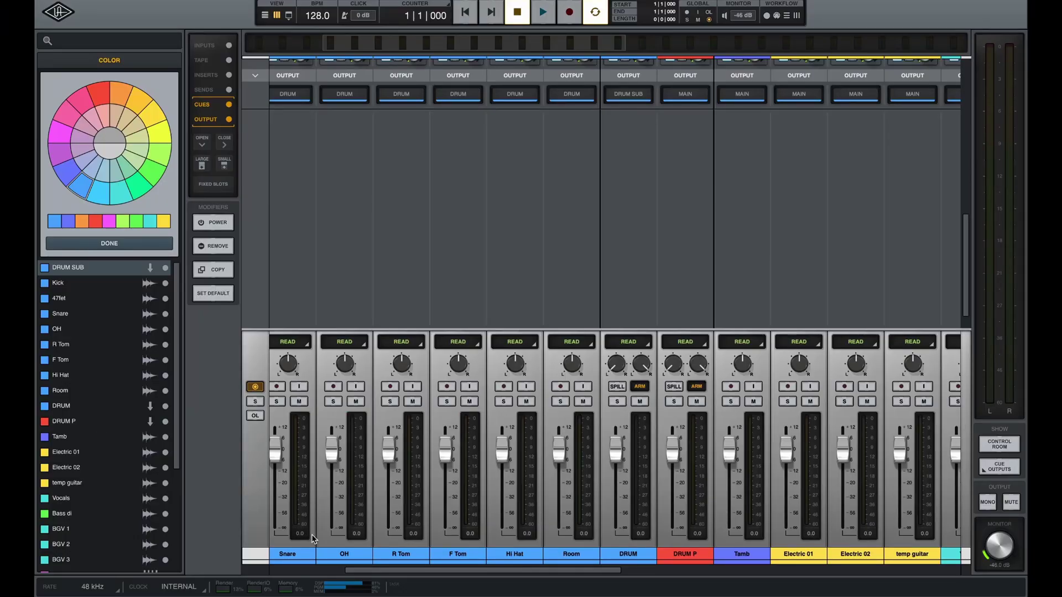
# - Select the DRUM and DRUM P buses and route both outputs to DRUM SUB
pyautogui.click(628, 554)
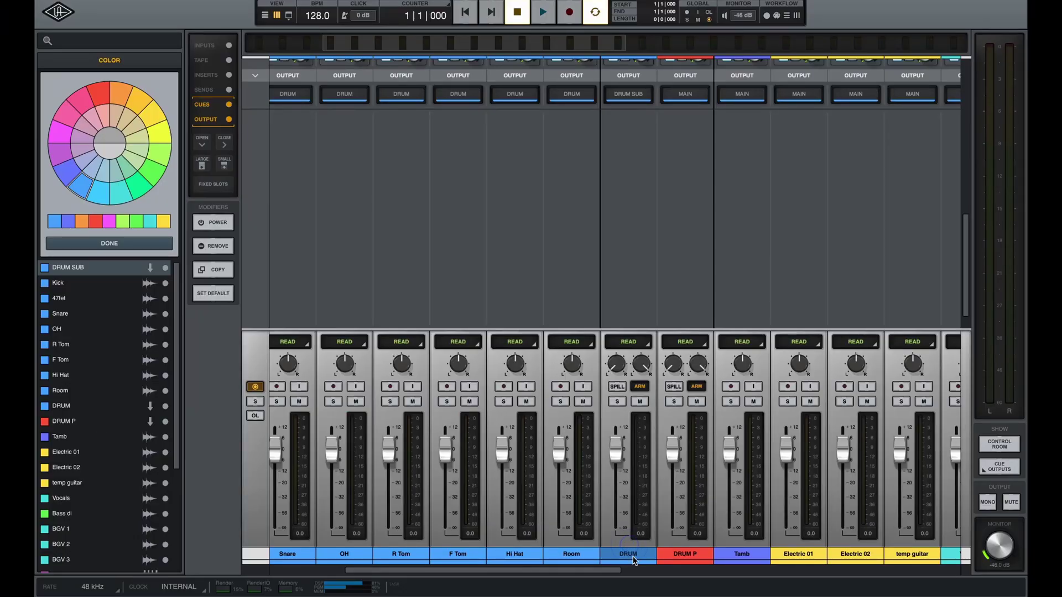
pyautogui.keyDown('shift'); pyautogui.click(685, 554); pyautogui.keyUp('shift')
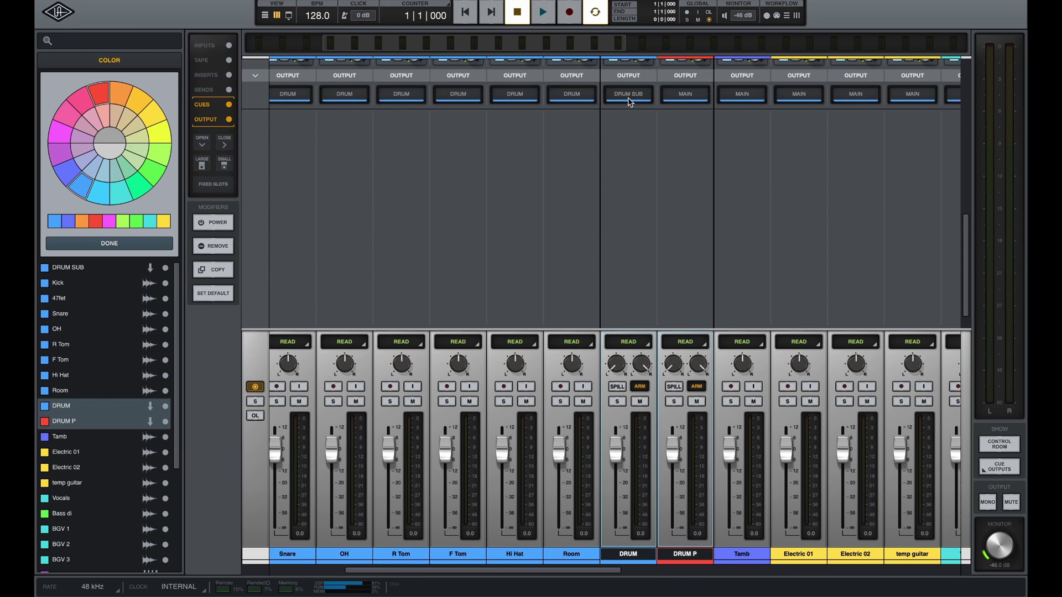
pyautogui.click(686, 95)
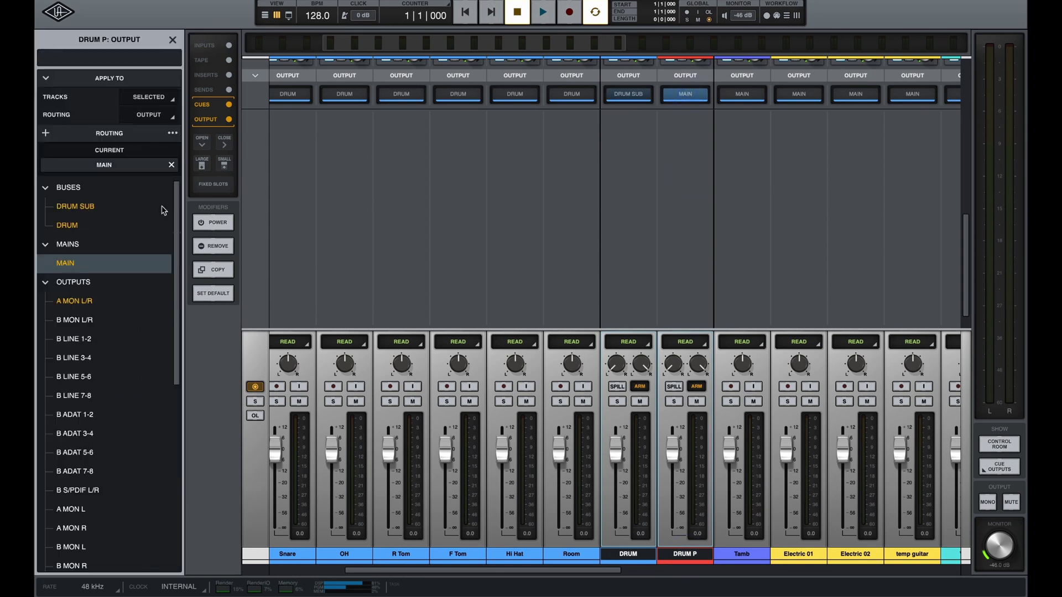
pyautogui.click(87, 208)
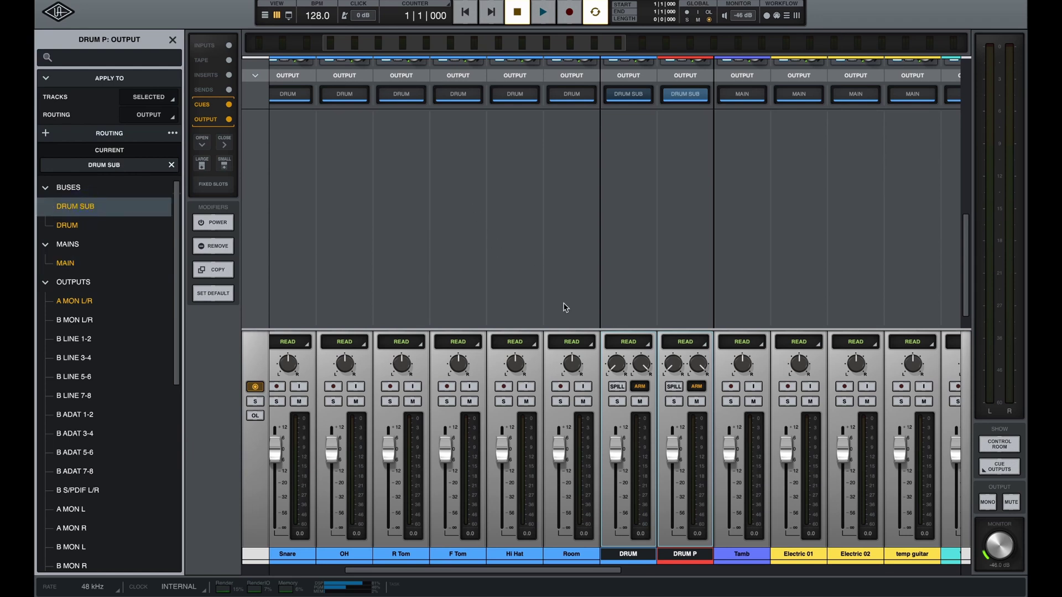
# - Solo the DRUM SUB bus during playback and spill it to show only the channels feeding it
pyautogui.hscroll(-3, 543, 329)
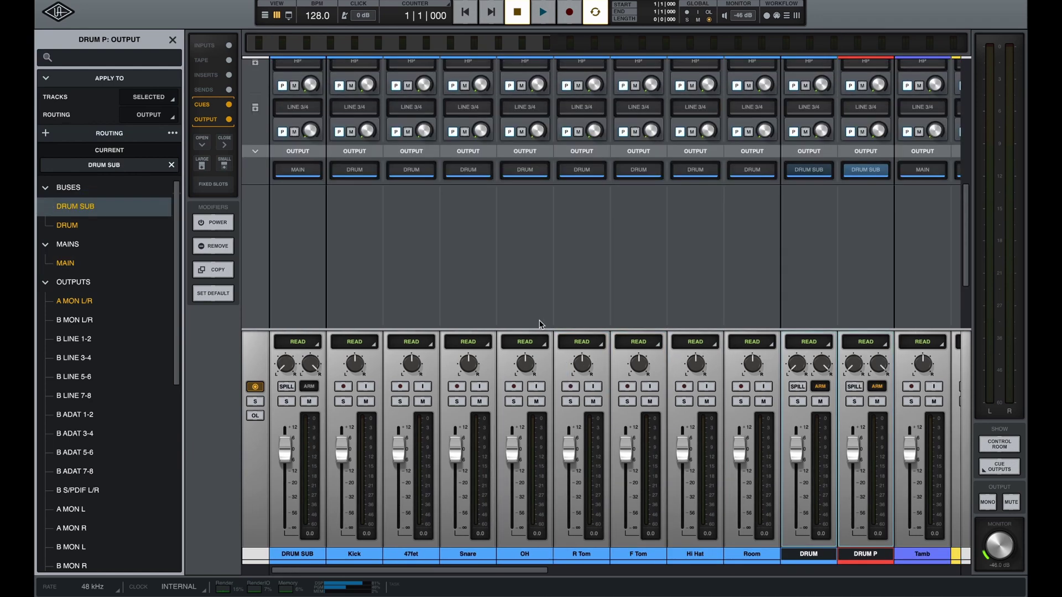
pyautogui.click(286, 402)
pyautogui.press('space')
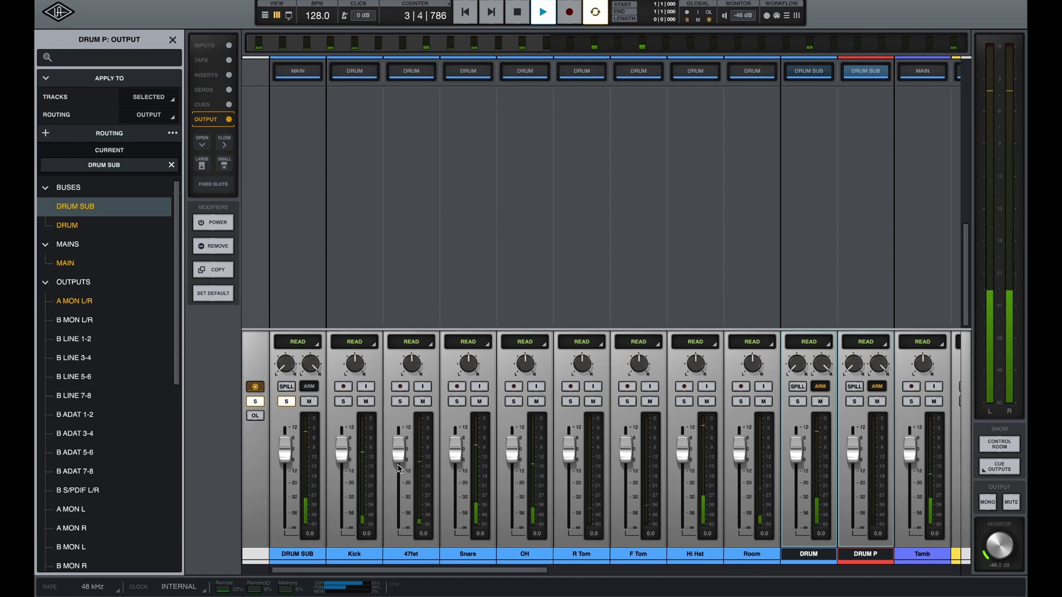
pyautogui.click(286, 387)
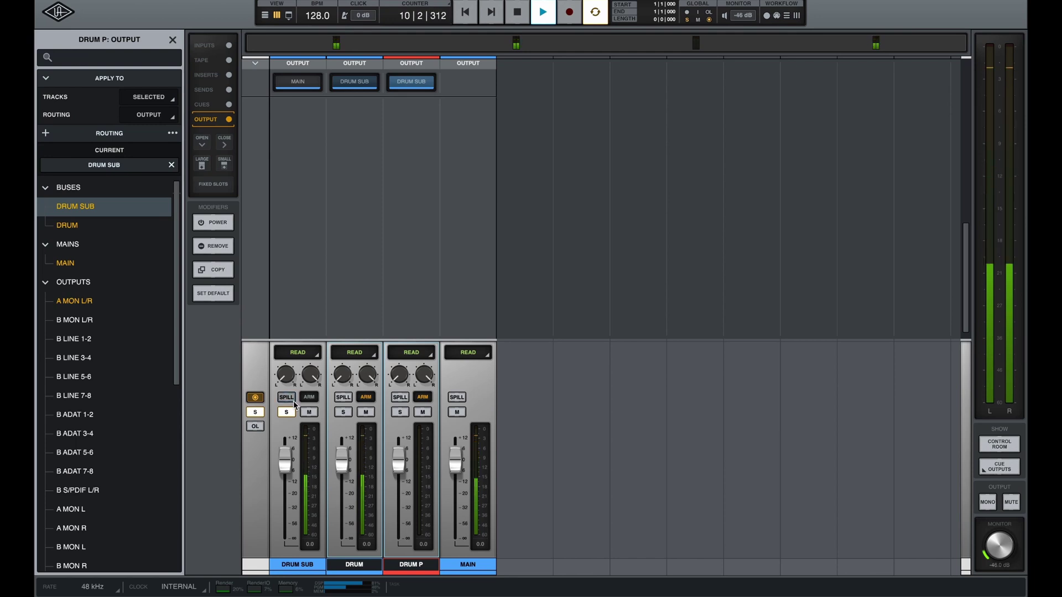
# - Rename the MAIN output track to 2 BUS
pyautogui.click(468, 564)
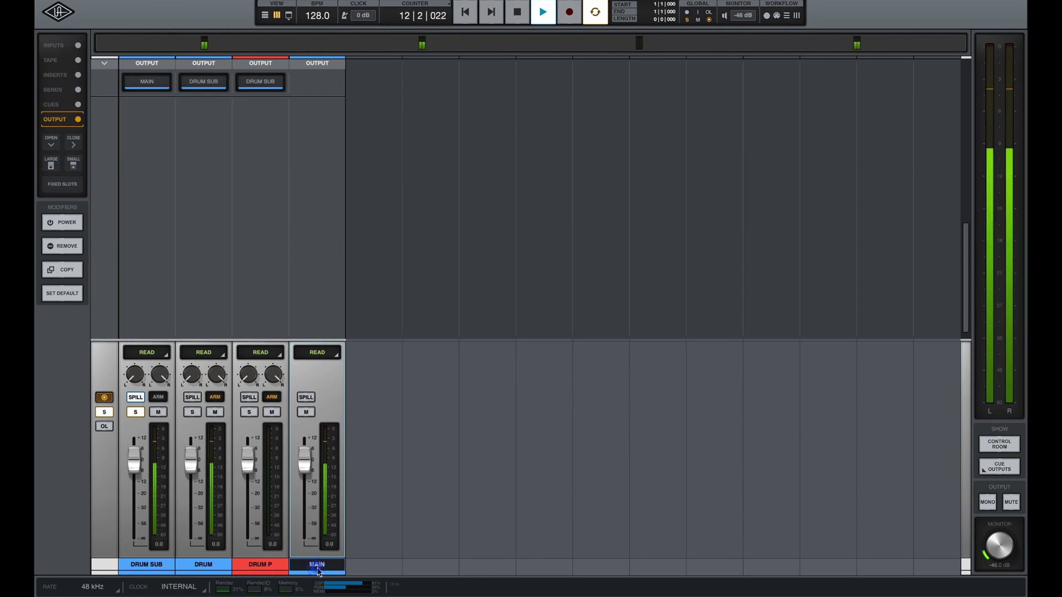
pyautogui.doubleClick(318, 565)
pyautogui.write('2 BUS')
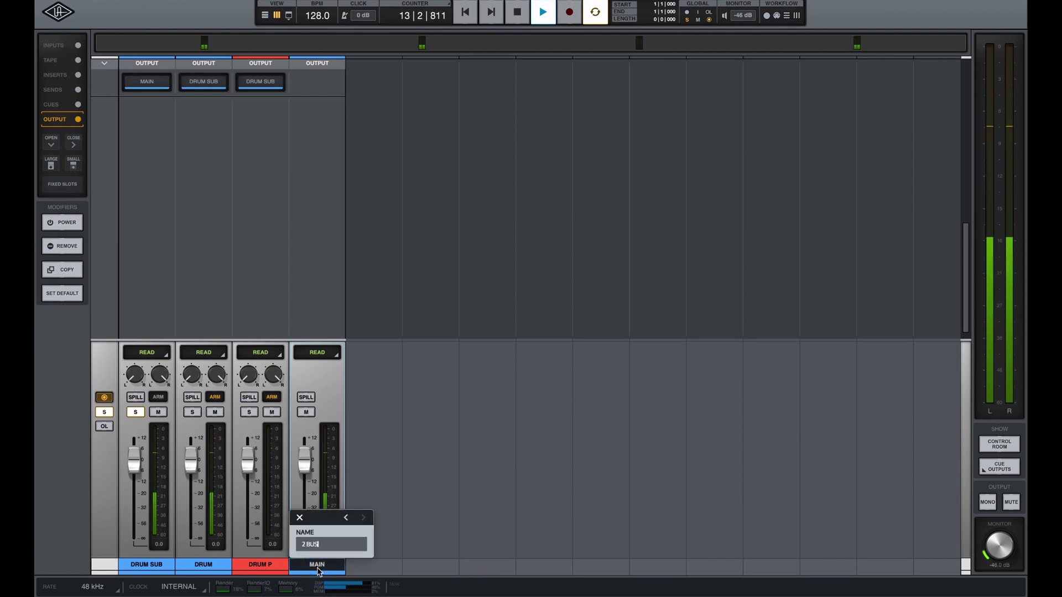
pyautogui.press('Return')
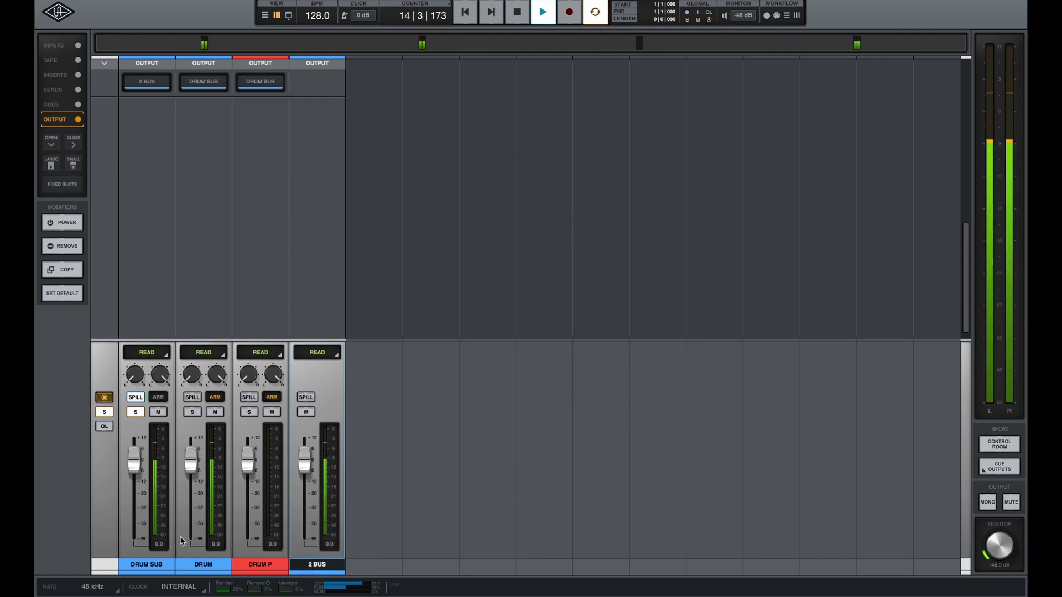
# - Turn off spill and solo on the DRUM SUB bus to bring back all channels, and stop playback
pyautogui.click(55, 104)
pyautogui.click(136, 398)
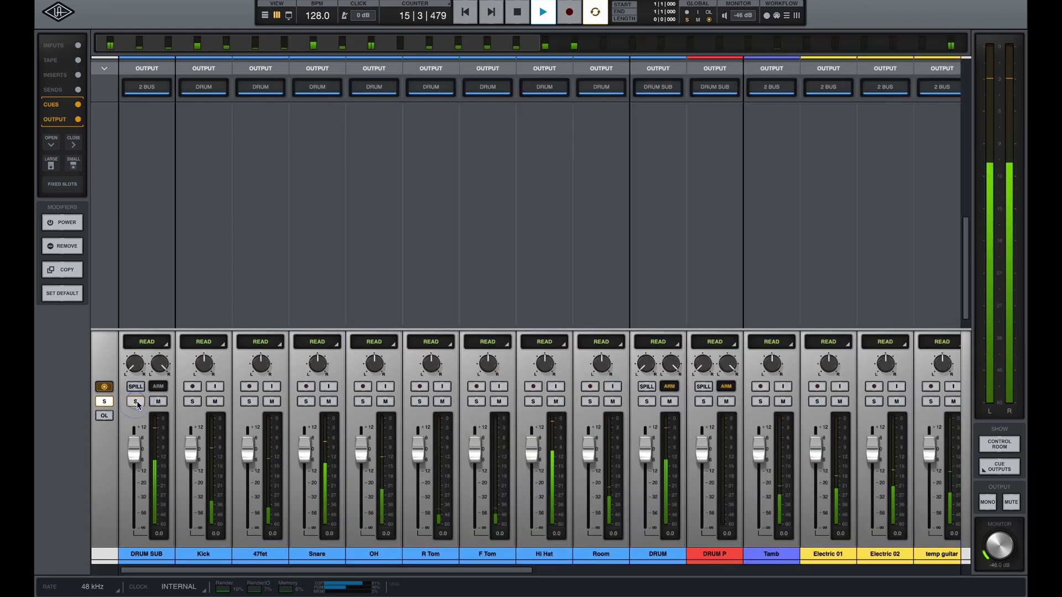
pyautogui.press('space')
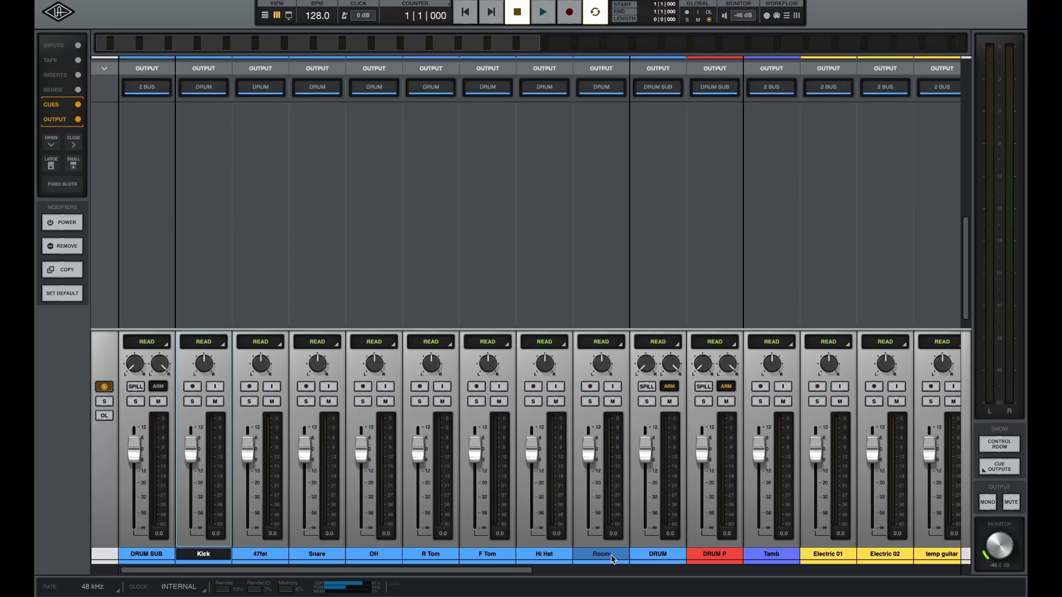
# - Select the drum tracks from Kick through Room and recolor them pale blue, leaving the buses' colors as they are
pyautogui.click(607, 564)
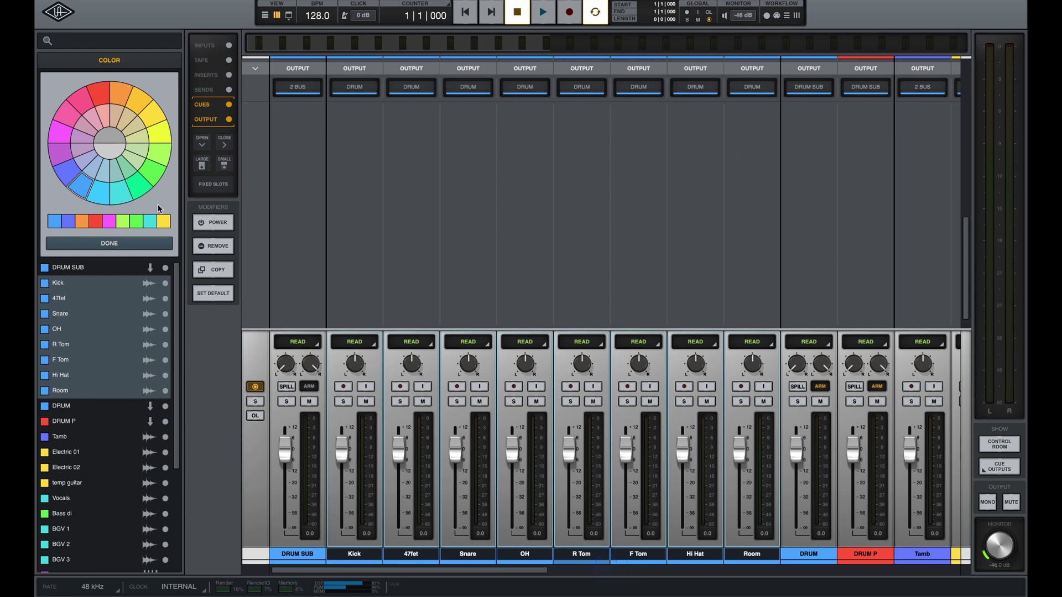
pyautogui.click(93, 170)
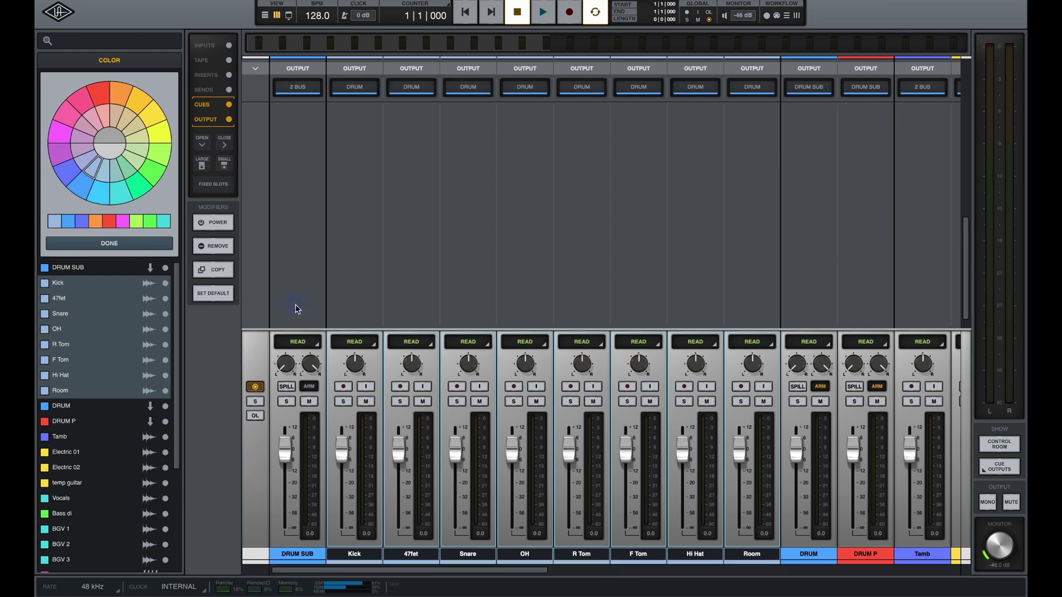
pyautogui.click(139, 249)
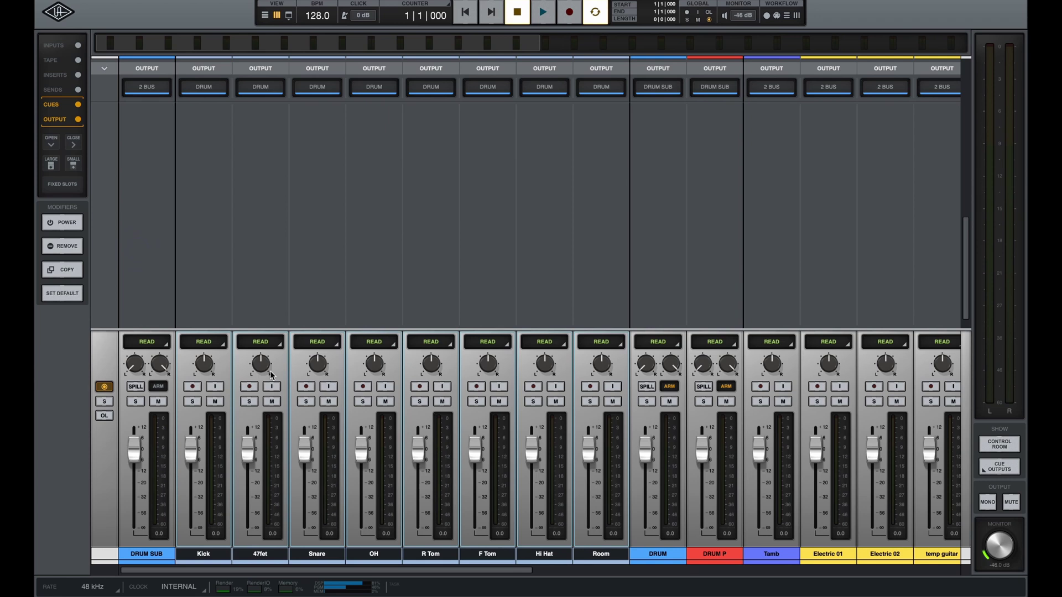
pyautogui.click(132, 557)
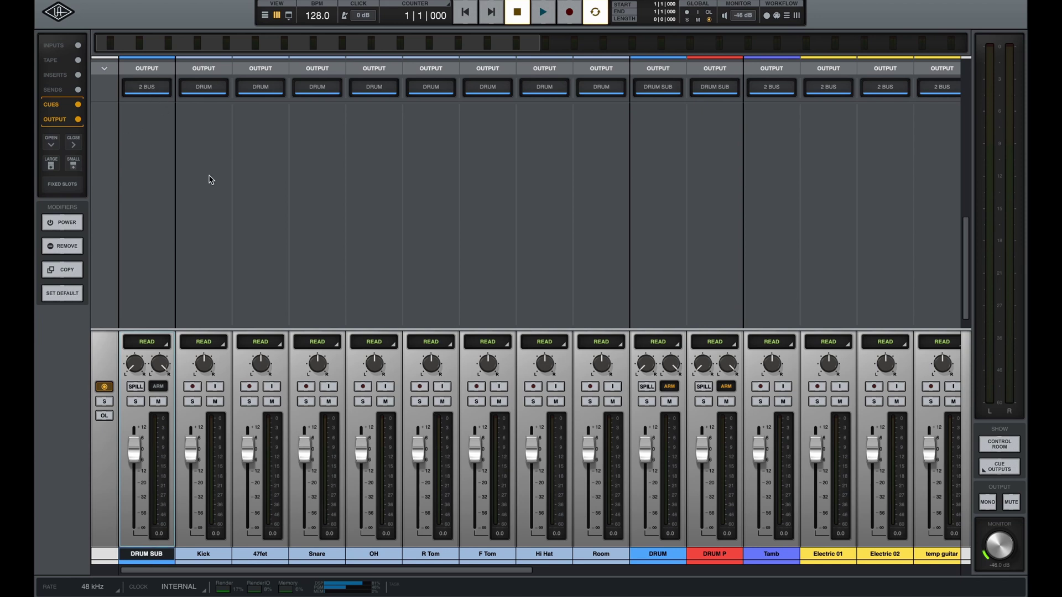
# - Hide the Sends section from the mixer channels
pyautogui.hscroll(5, 209, 180)
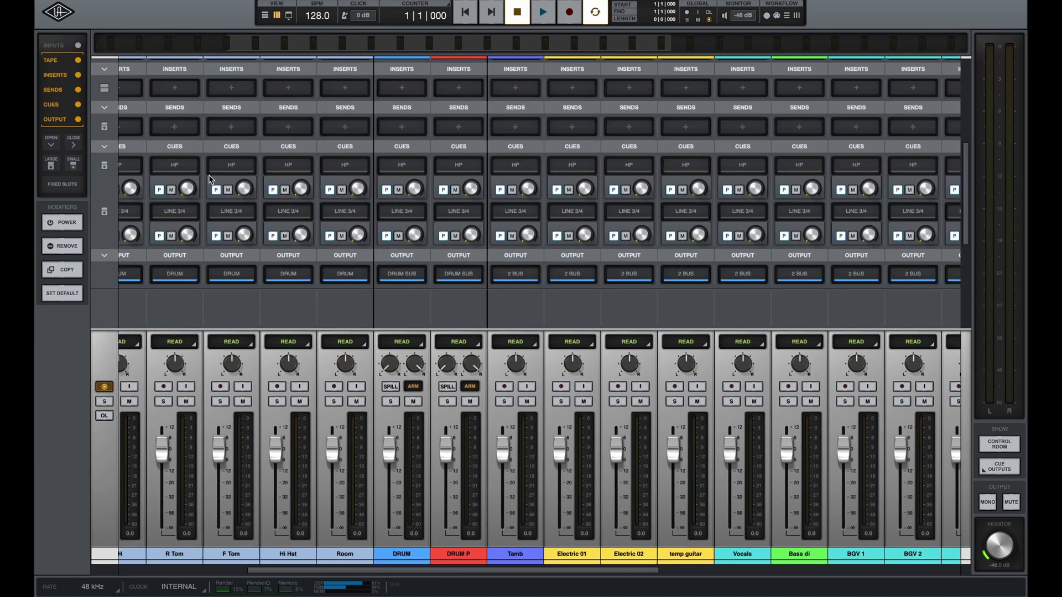
pyautogui.scroll(5, 209, 180)
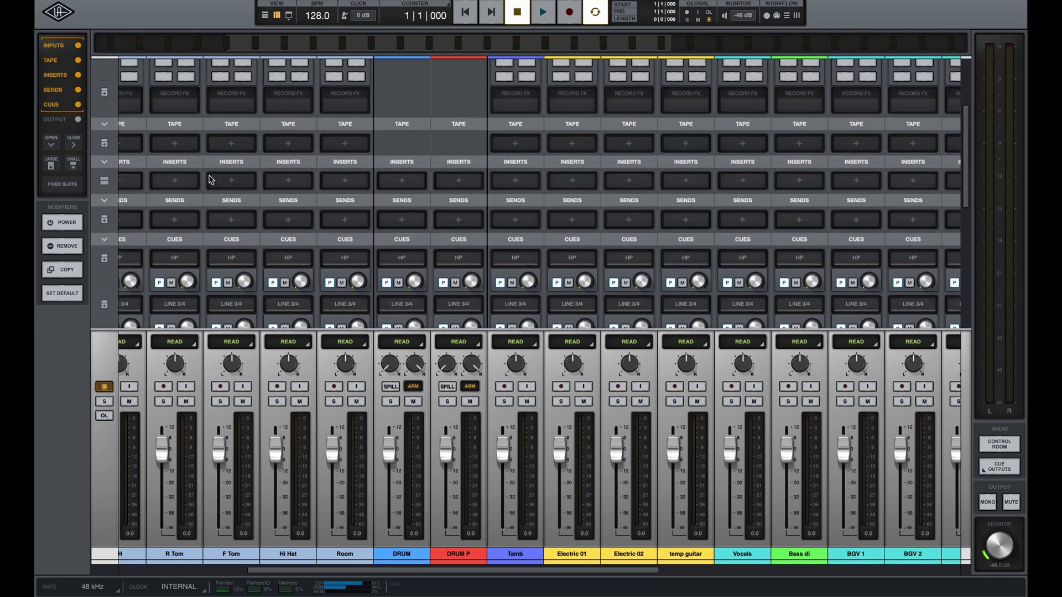
pyautogui.click(79, 90)
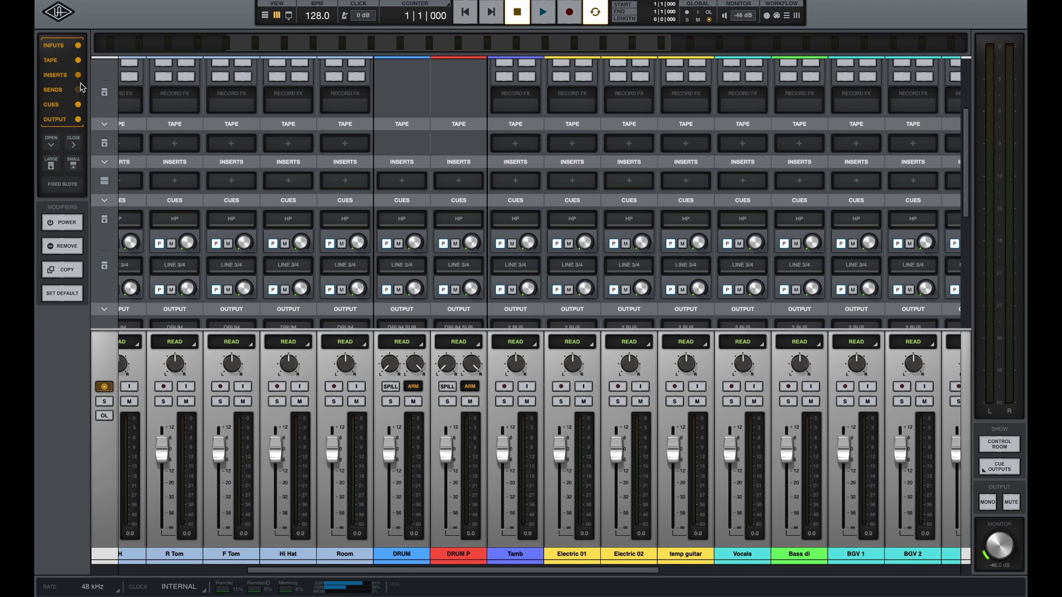
# - Show the track list beside the timeline, and check the mixer's panel visibility options
pyautogui.click(264, 15)
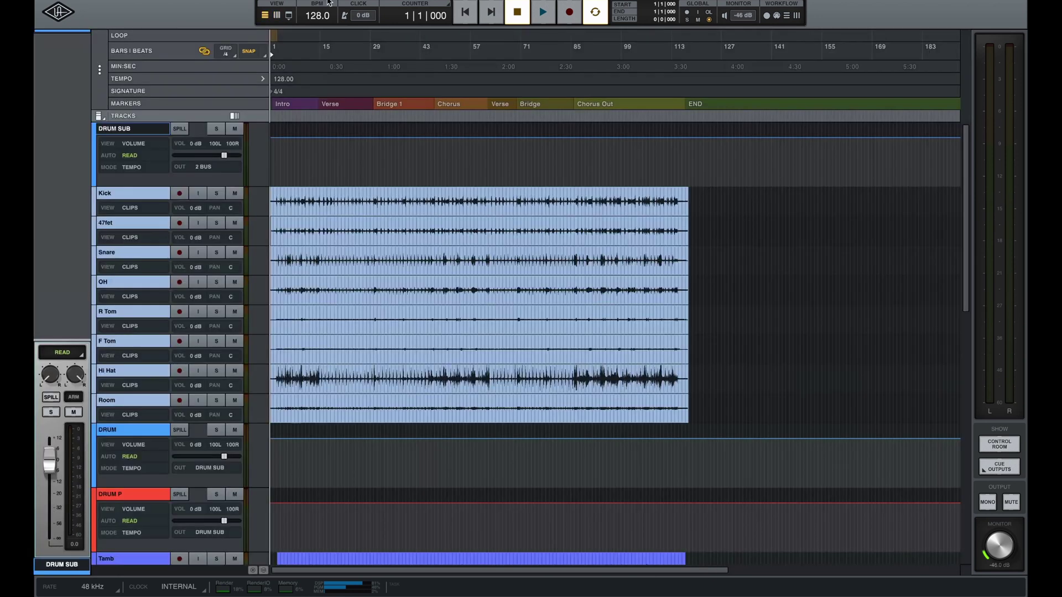
pyautogui.click(289, 16)
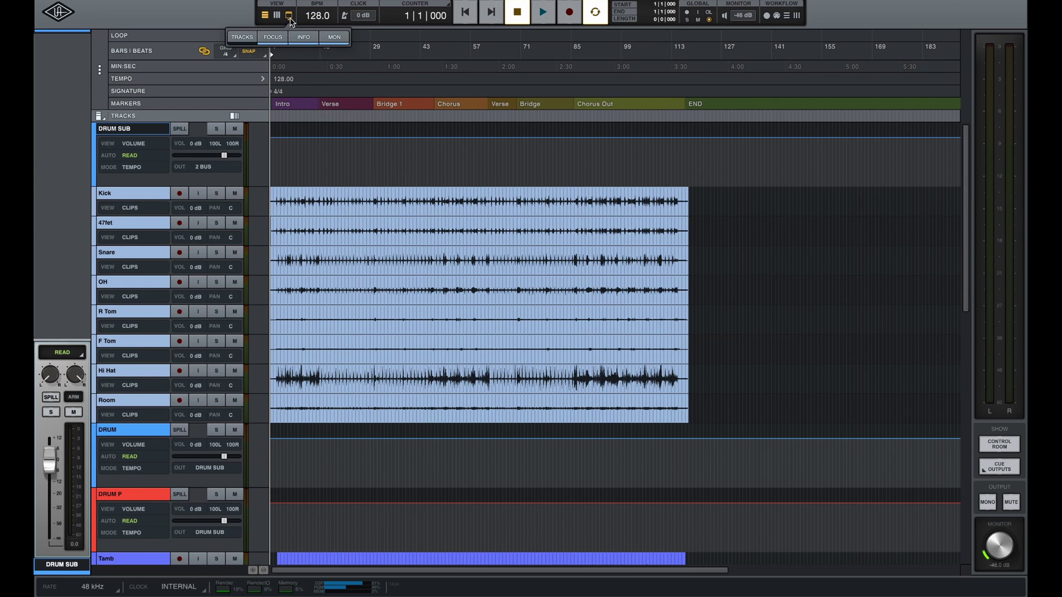
pyautogui.click(251, 37)
pyautogui.click(251, 37)
pyautogui.click(251, 37)
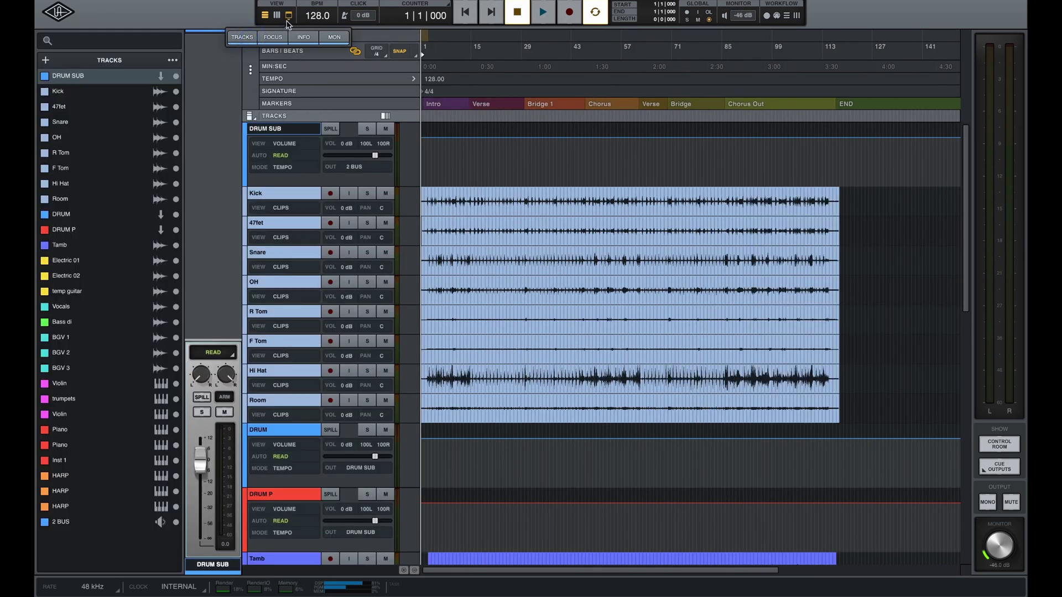
pyautogui.click(276, 16)
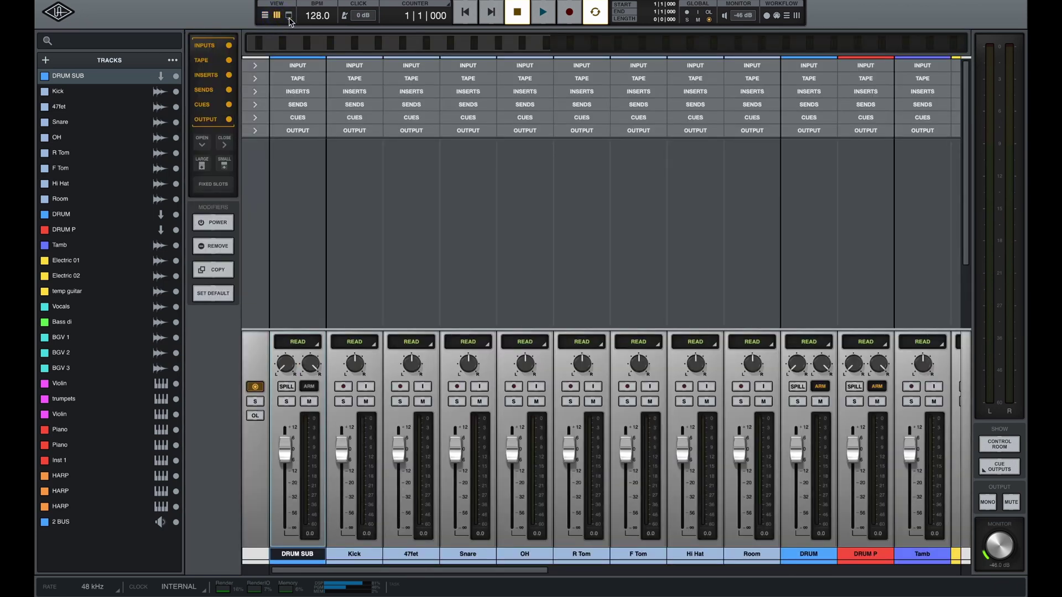
pyautogui.click(289, 17)
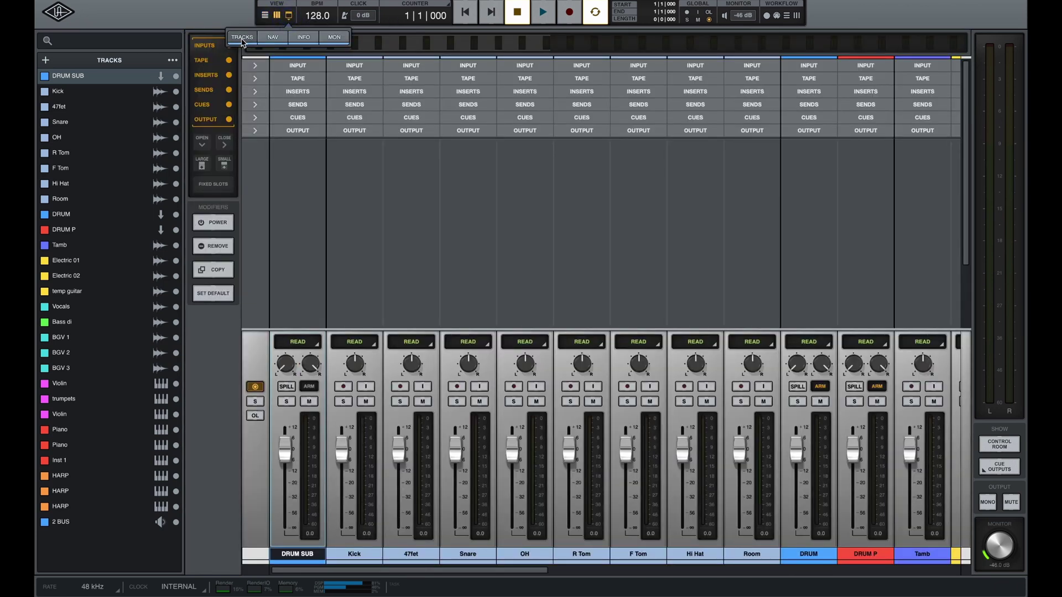
# - Hide the Tempo and Signature rulers in the timeline view, keeping Loop, Min:Sec and Markers, and close the timeline settings
pyautogui.click(265, 16)
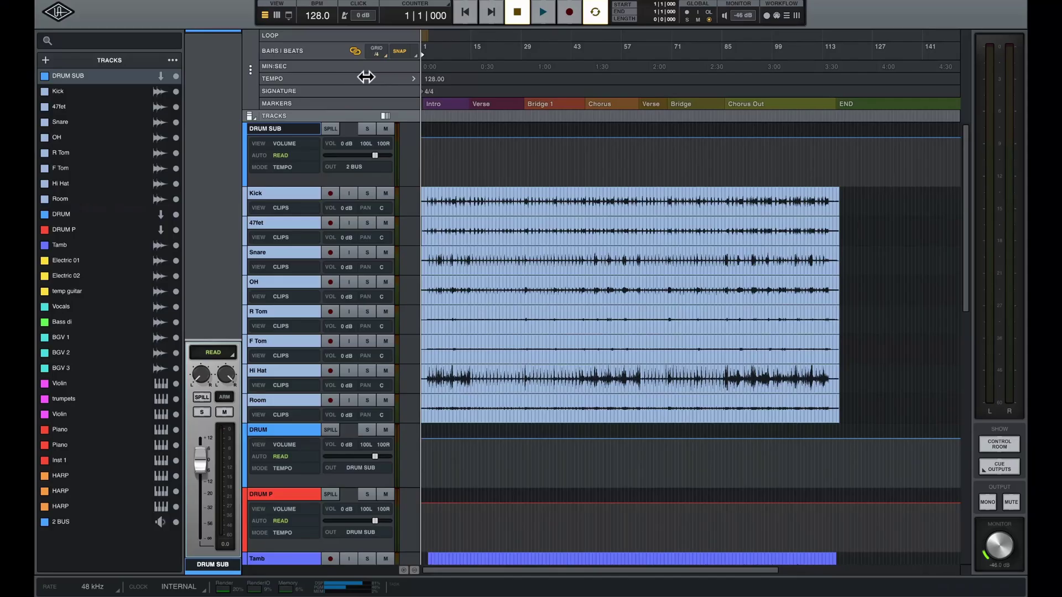
pyautogui.click(249, 69)
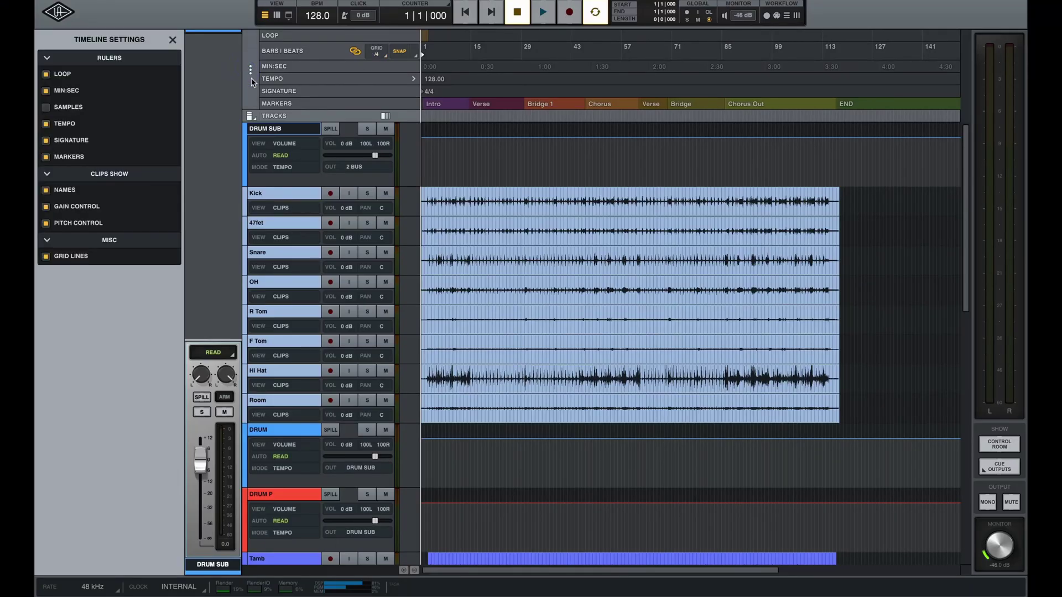
pyautogui.click(46, 126)
pyautogui.click(46, 140)
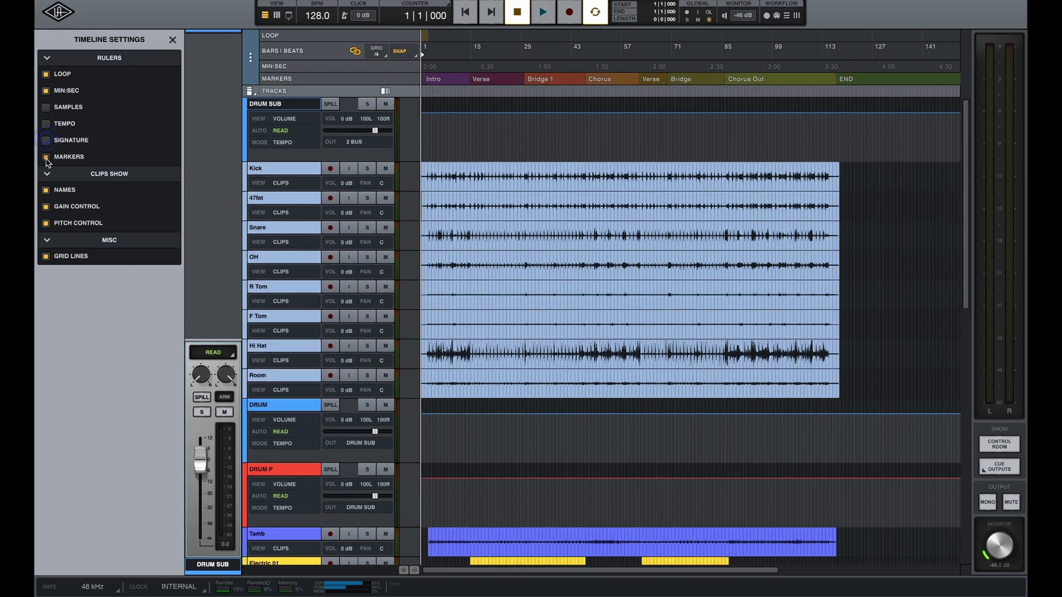
pyautogui.click(47, 92)
pyautogui.click(47, 92)
pyautogui.click(46, 75)
pyautogui.click(46, 75)
pyautogui.click(47, 57)
pyautogui.click(173, 39)
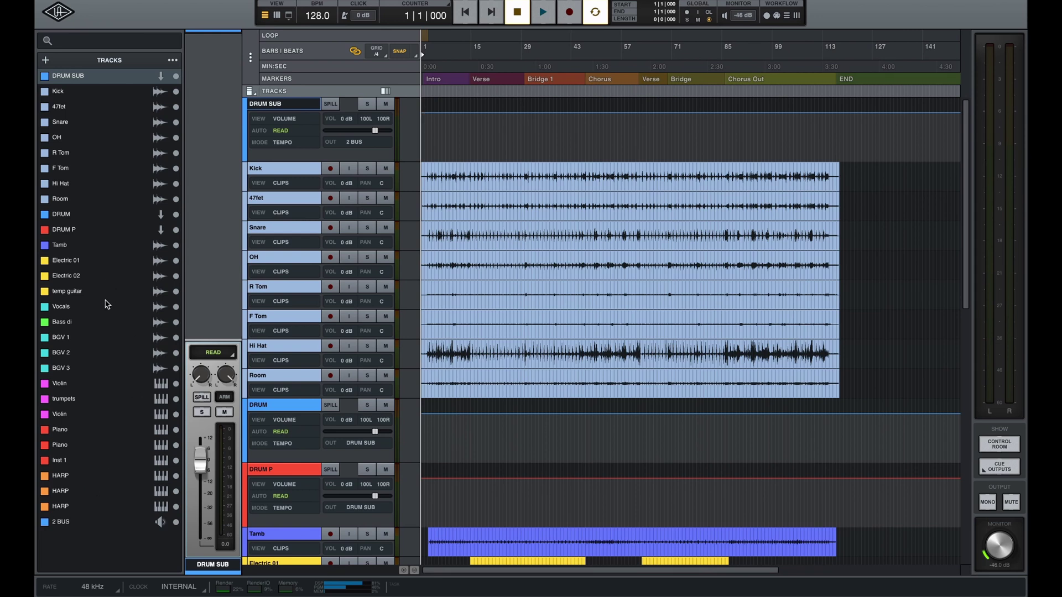
# - In the mixer, select Electric 01 through temp guitar and create a stereo bus named GUITAR SUB with the console set to None
pyautogui.press('super+equal')
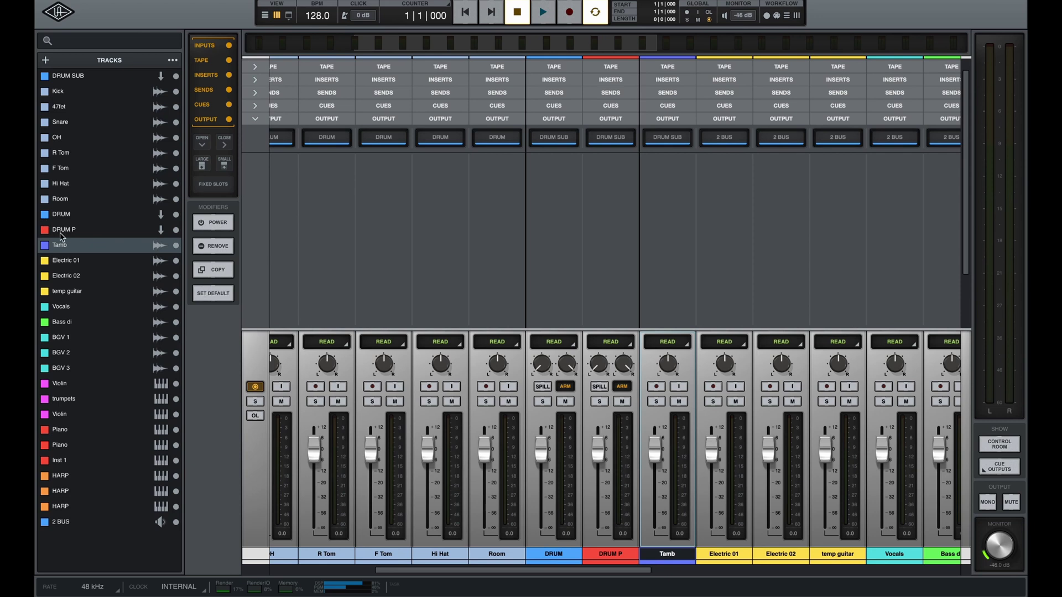
pyautogui.click(77, 267)
pyautogui.keyDown('shift'); pyautogui.click(76, 295); pyautogui.keyUp('shift')
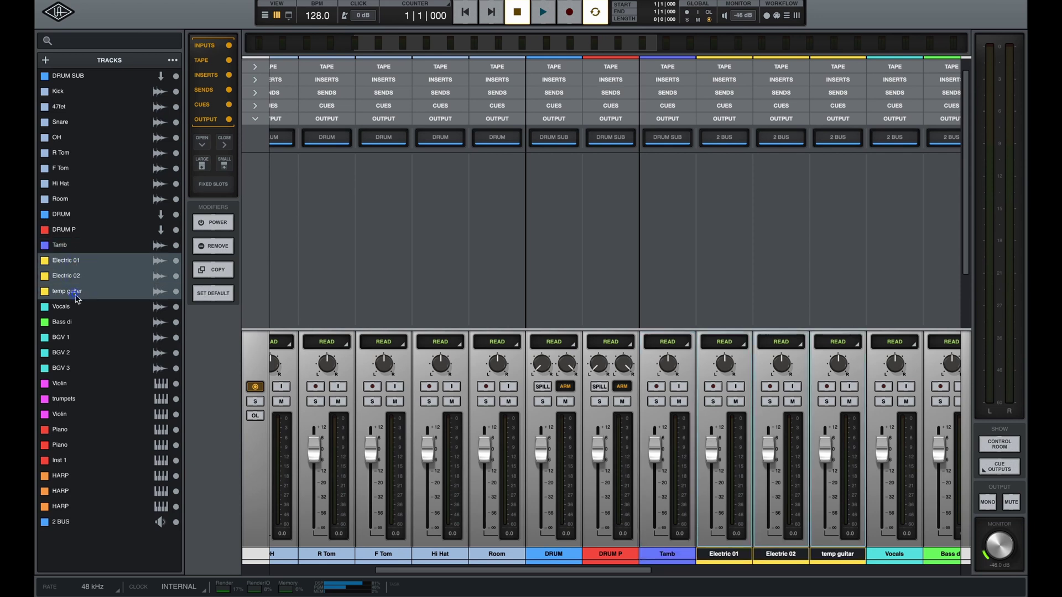
pyautogui.click(45, 60)
pyautogui.click(87, 114)
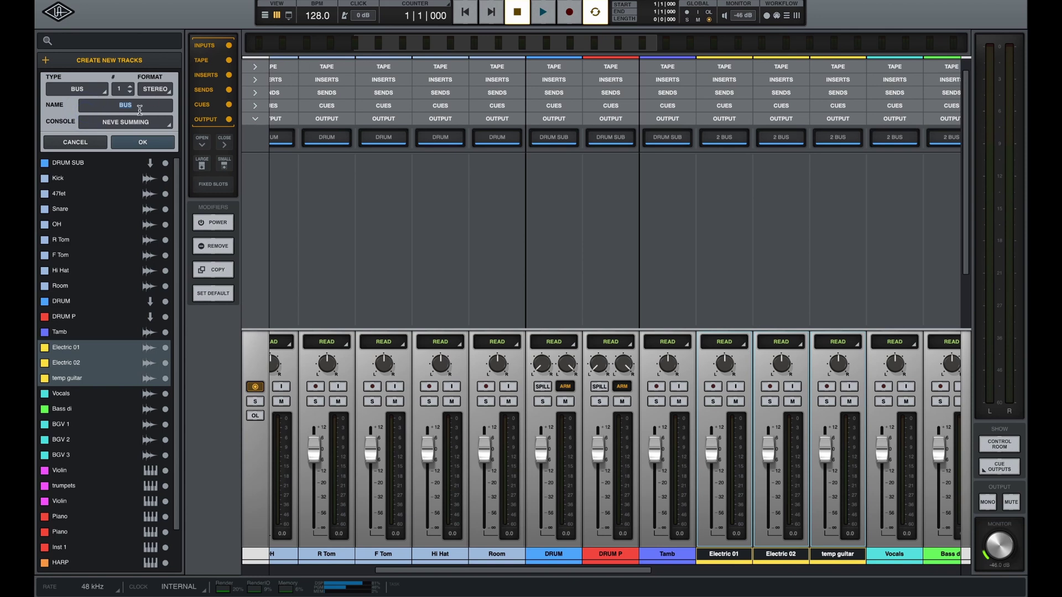
pyautogui.click(132, 127)
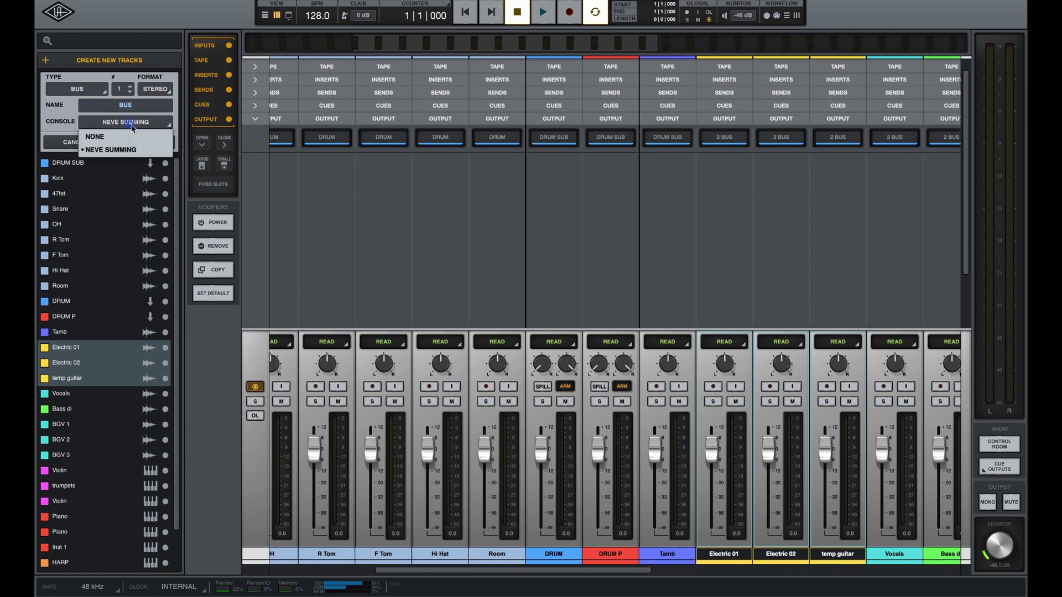
pyautogui.click(130, 133)
pyautogui.click(139, 107)
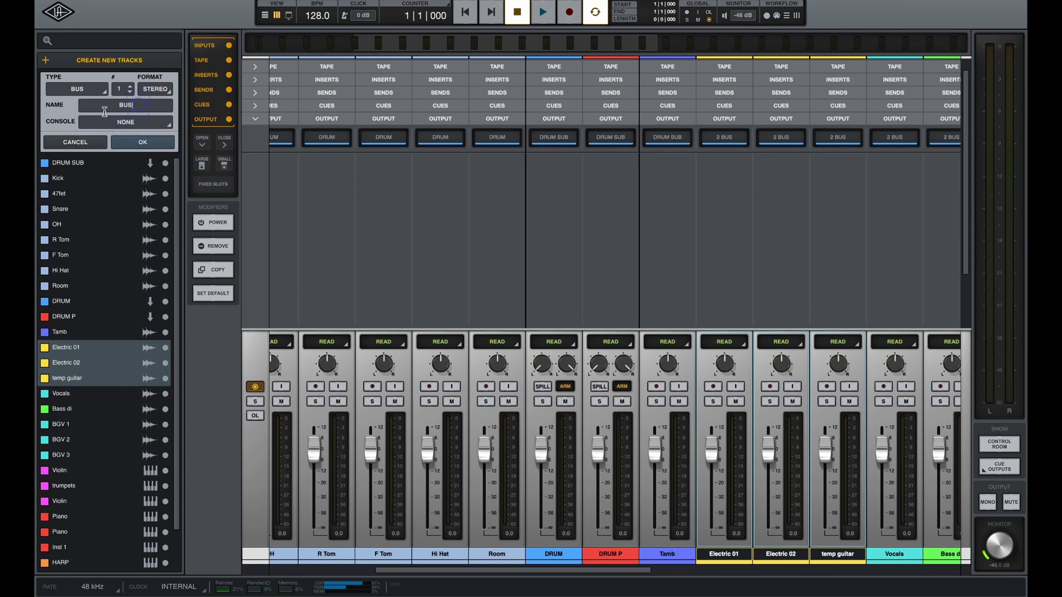
pyautogui.write('GUITAR SUB')
pyautogui.click(134, 146)
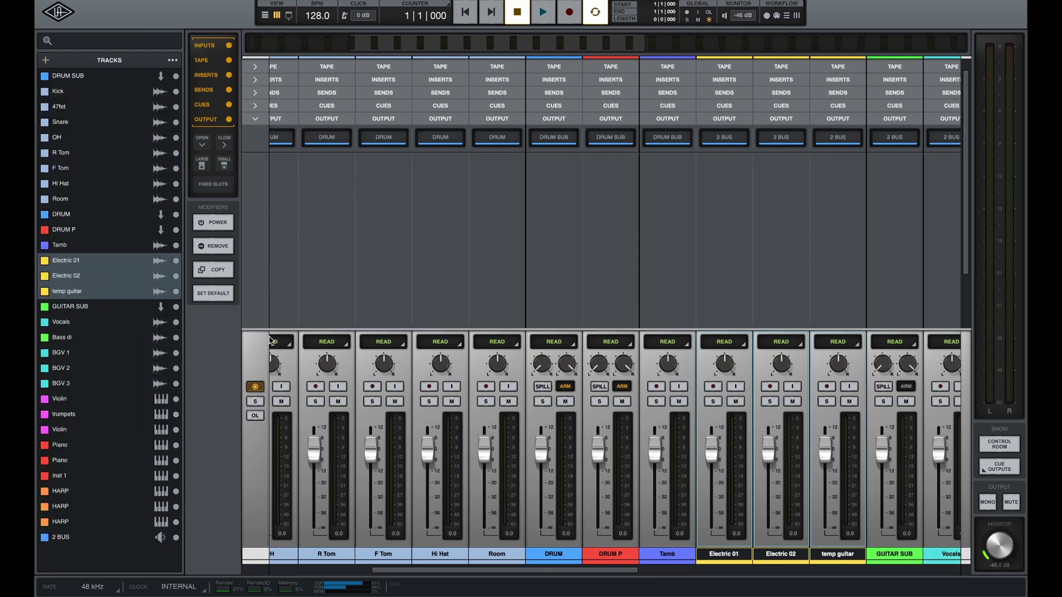
# - Recolor the GUITAR SUB bus golden orange
pyautogui.click(886, 555)
pyautogui.click(886, 556)
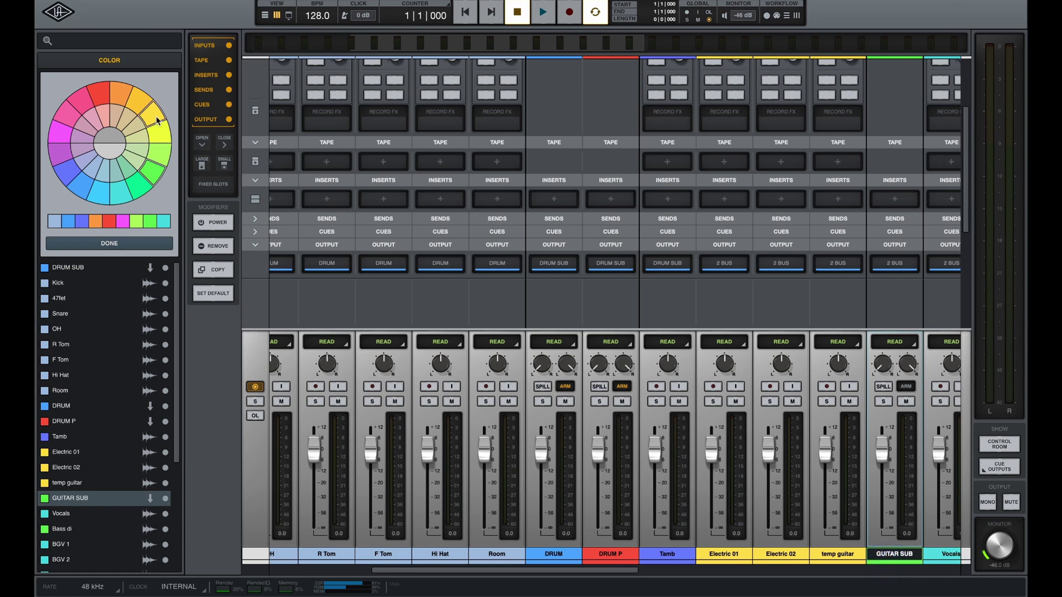
pyautogui.click(157, 120)
pyautogui.click(141, 103)
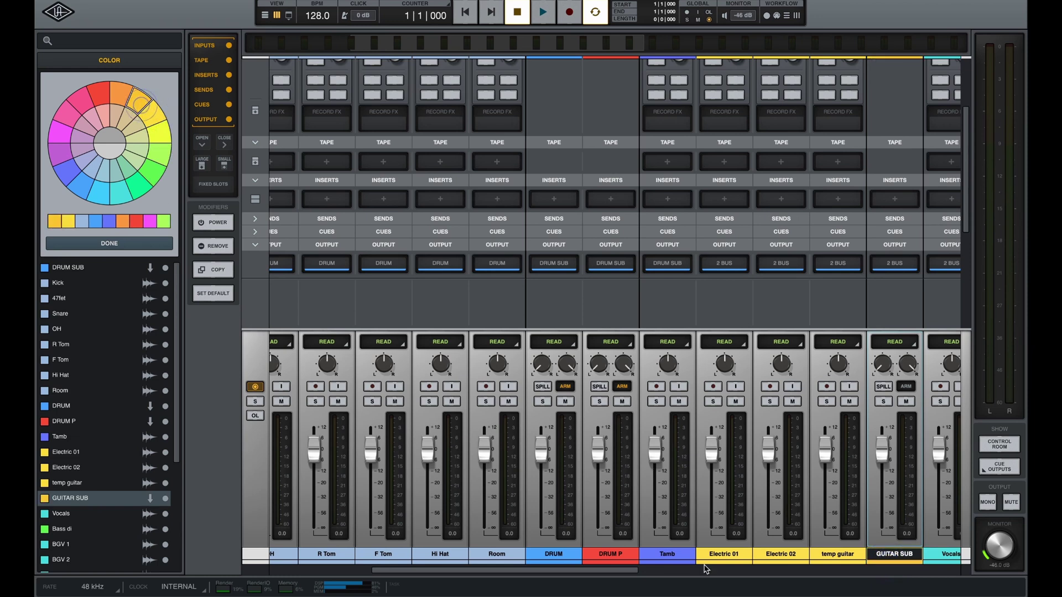
# - Move GUITAR SUB directly below DRUM SUB, and Bass di between Tamb and Electric 01 in the track order
pyautogui.moveTo(79, 501); pyautogui.dragTo(85, 282)
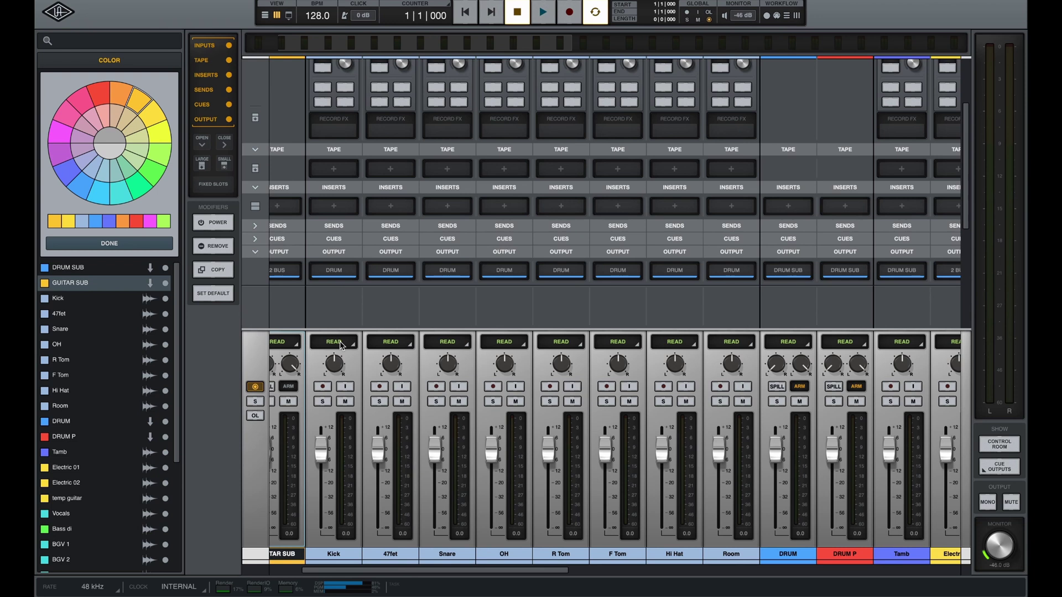
pyautogui.hscroll(10, 627, 385)
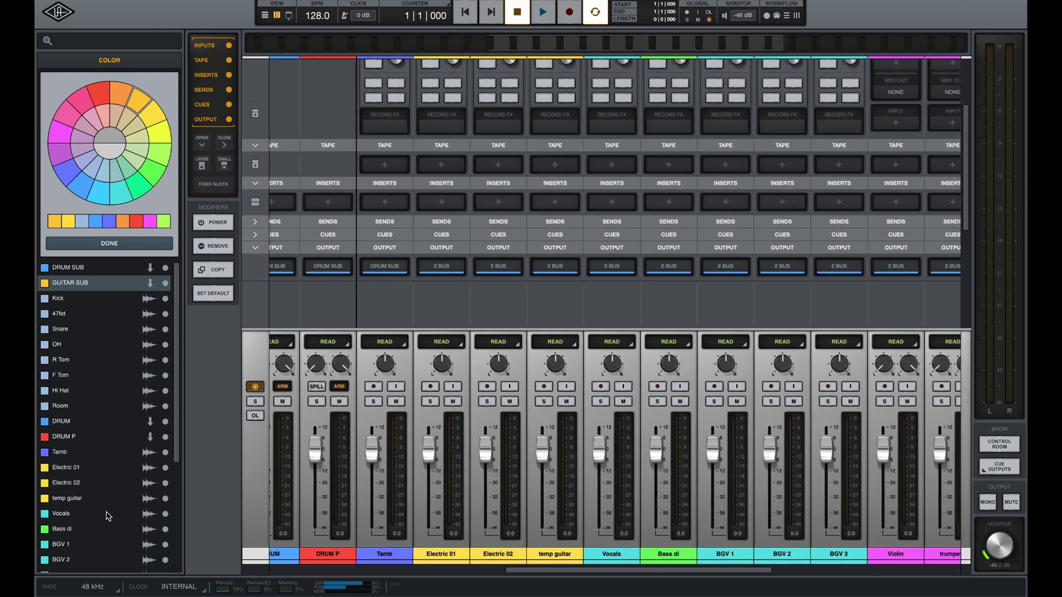
pyautogui.moveTo(62, 533); pyautogui.dragTo(68, 467)
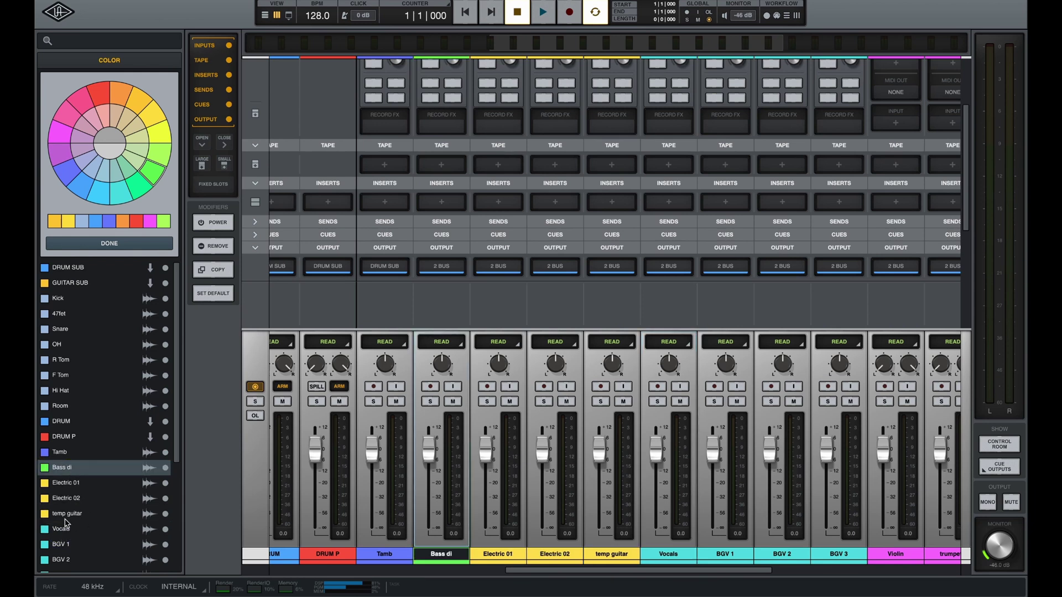
# - Select the instrument tracks from the first Violin through the last HARP and move them between temp guitar and Vocals
pyautogui.scroll(-4, 64, 528)
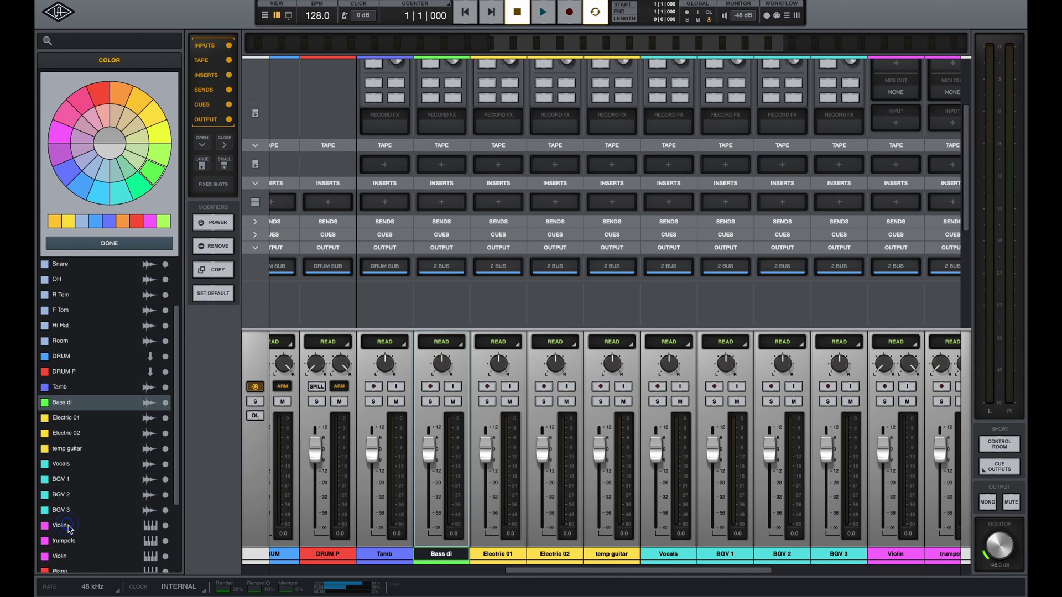
pyautogui.click(68, 528)
pyautogui.scroll(-6, 67, 528)
pyautogui.keyDown('shift'); pyautogui.click(65, 549); pyautogui.keyUp('shift')
pyautogui.moveTo(64, 435); pyautogui.dragTo(65, 367)
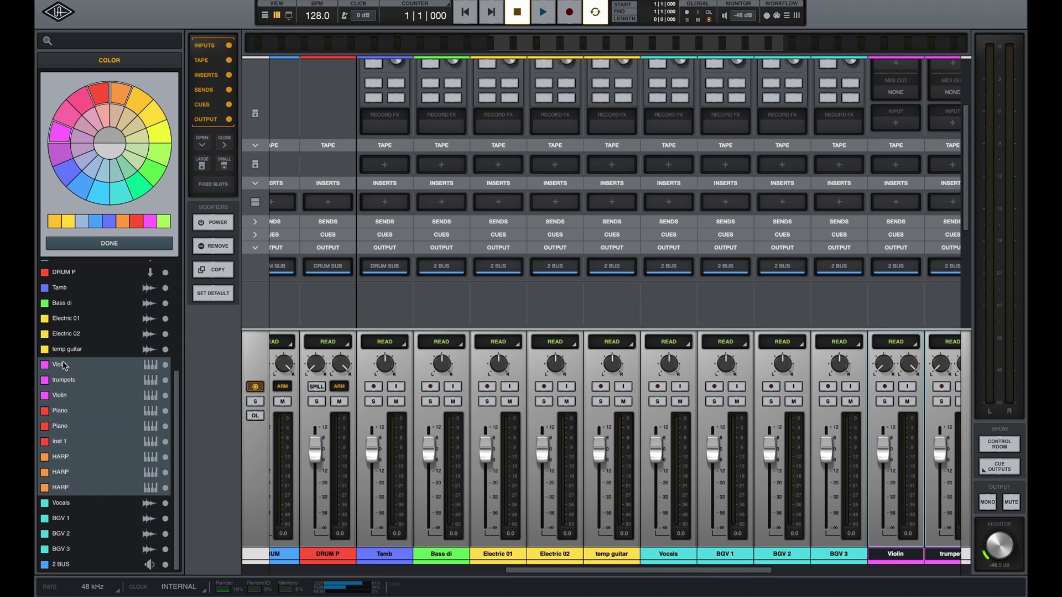
pyautogui.scroll(5, 65, 436)
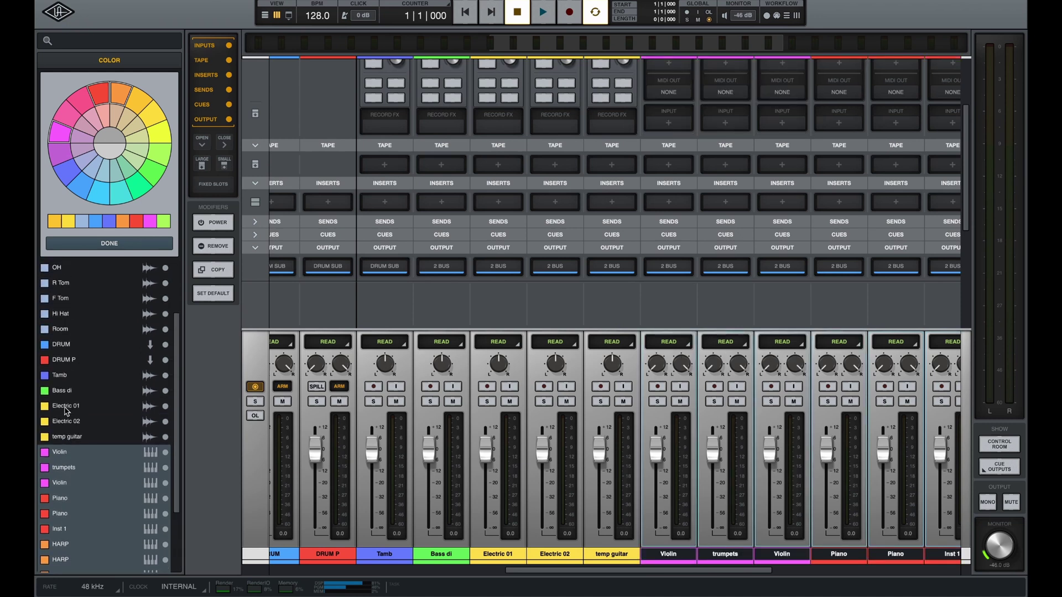
# - Route Bass di to a new stereo bus named BASS SUB with the console set to None
pyautogui.click(62, 391)
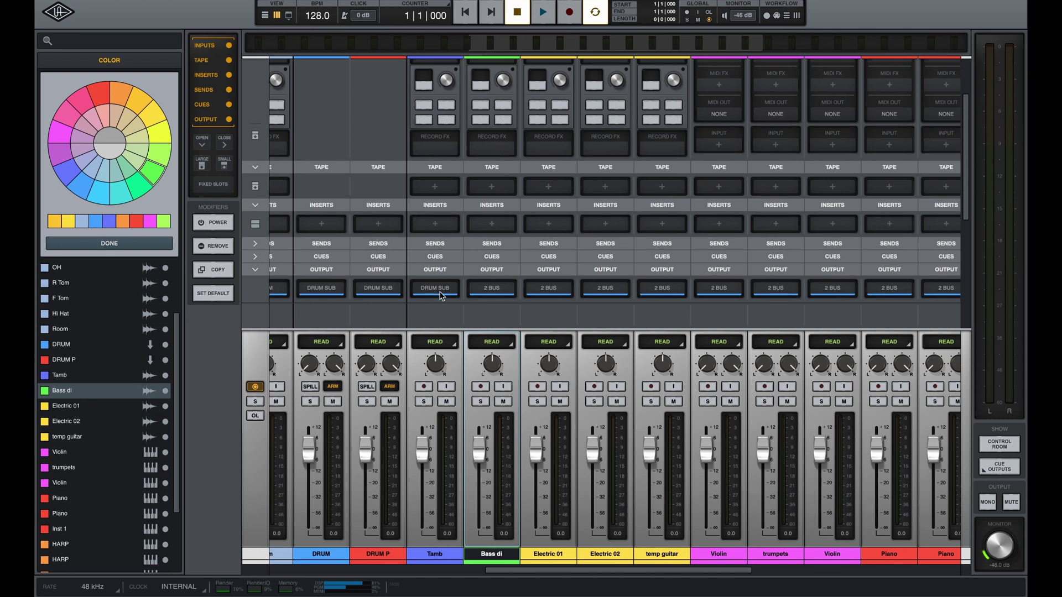
pyautogui.click(498, 288)
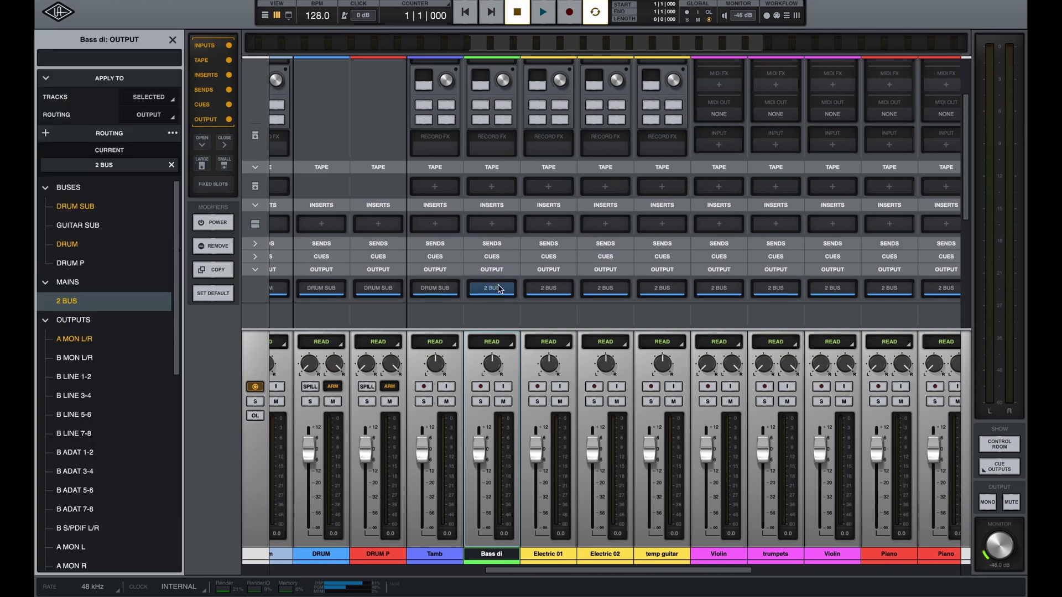
pyautogui.click(47, 137)
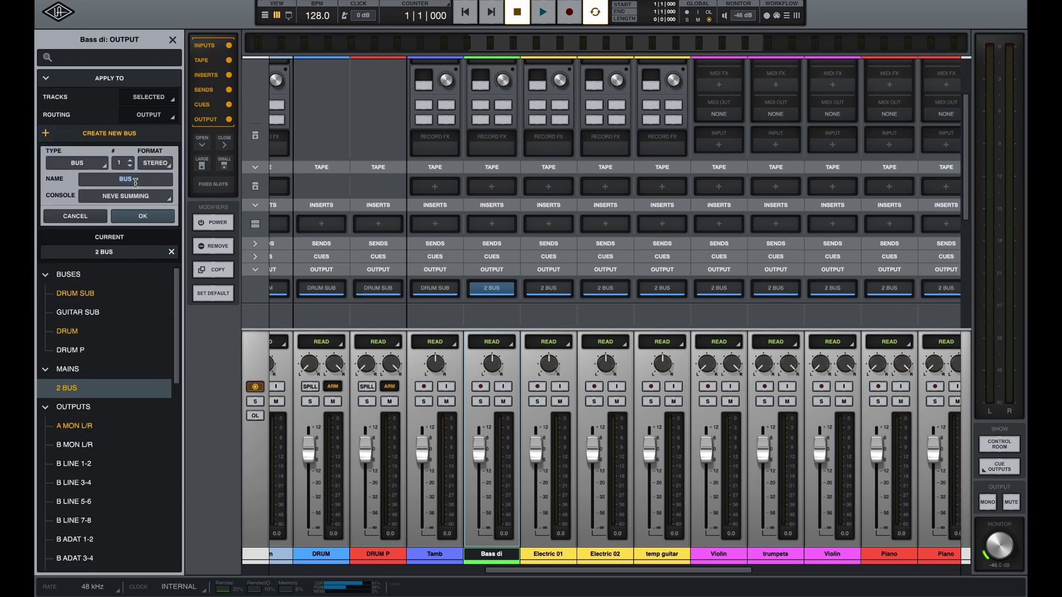
pyautogui.write('BASS SUB')
pyautogui.click(141, 199)
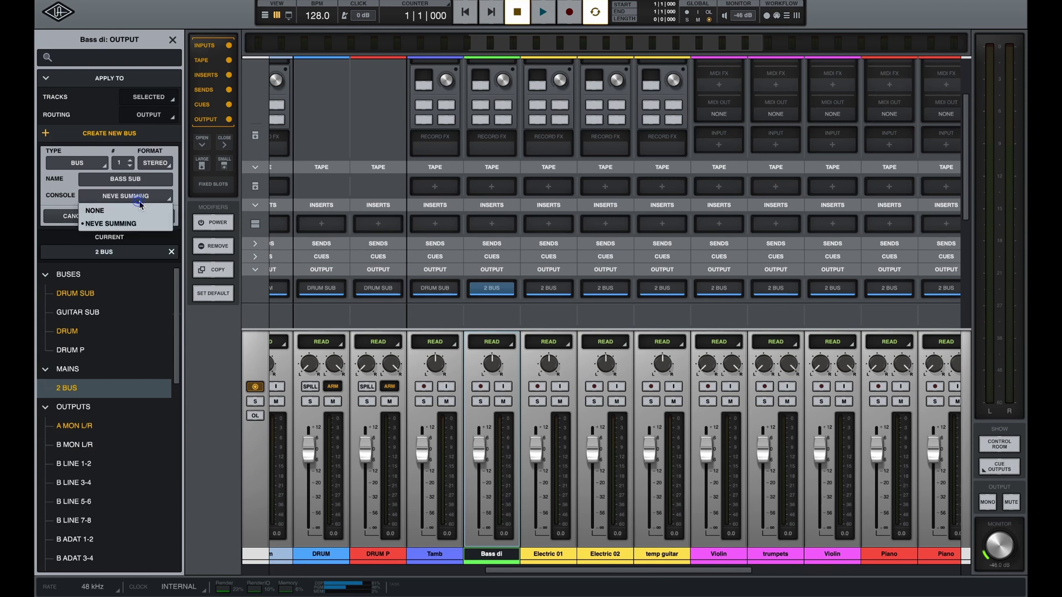
pyautogui.click(142, 211)
pyautogui.click(144, 217)
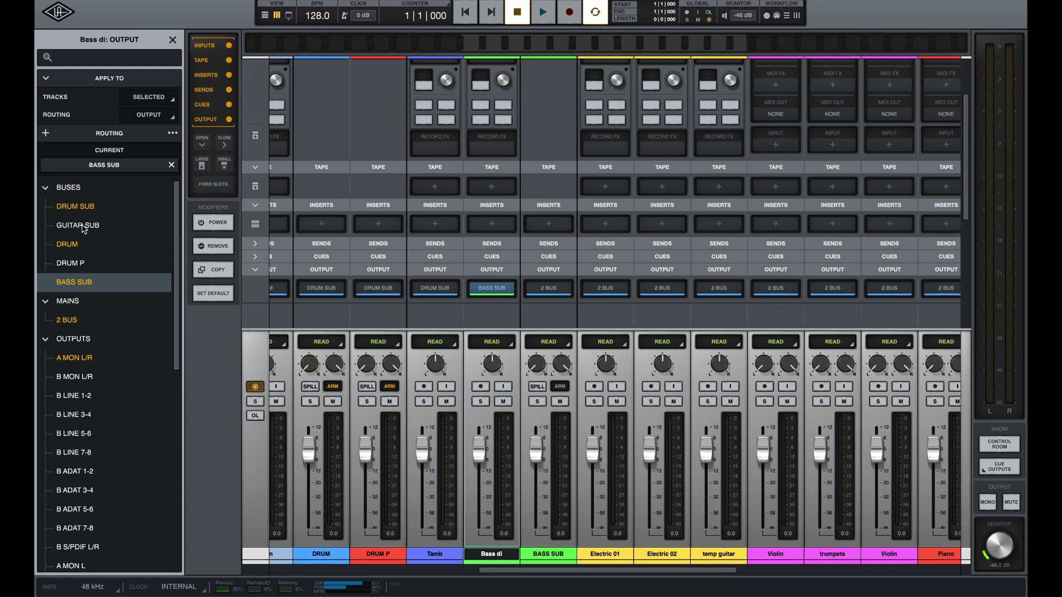
# - Move the BASS SUB bus between DRUM SUB and GUITAR SUB in the track order
pyautogui.click(176, 41)
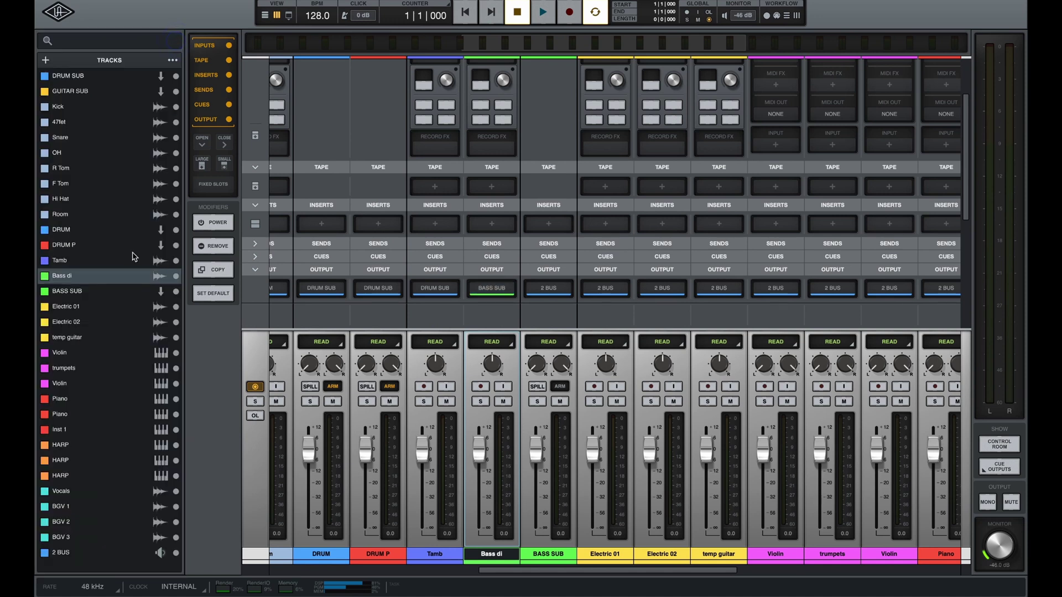
pyautogui.click(71, 294)
pyautogui.moveTo(74, 291); pyautogui.dragTo(80, 93)
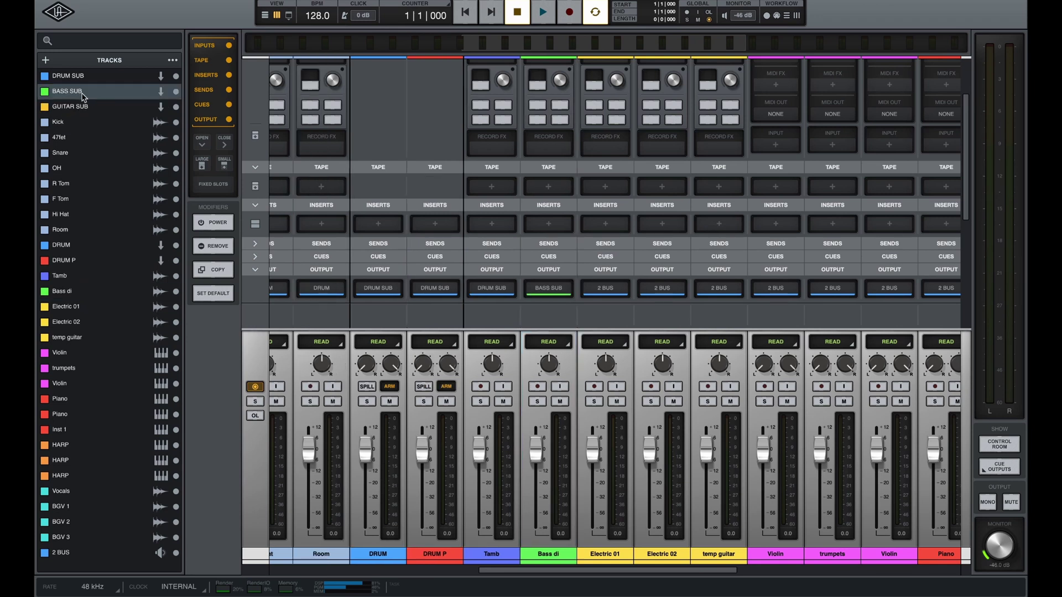
pyautogui.hscroll(-10, 339, 417)
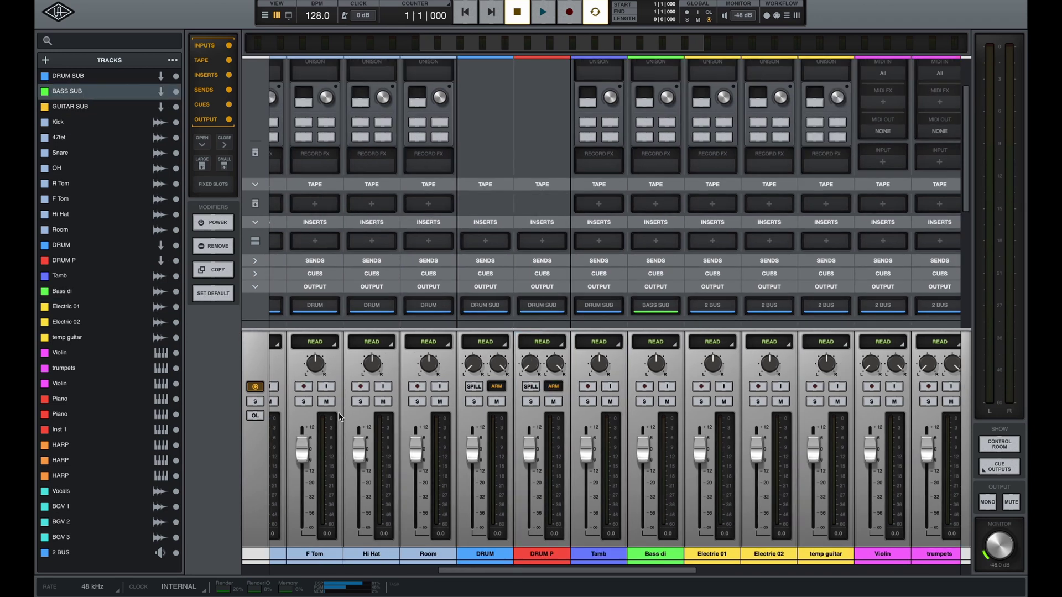
pyautogui.scroll(-2, 339, 417)
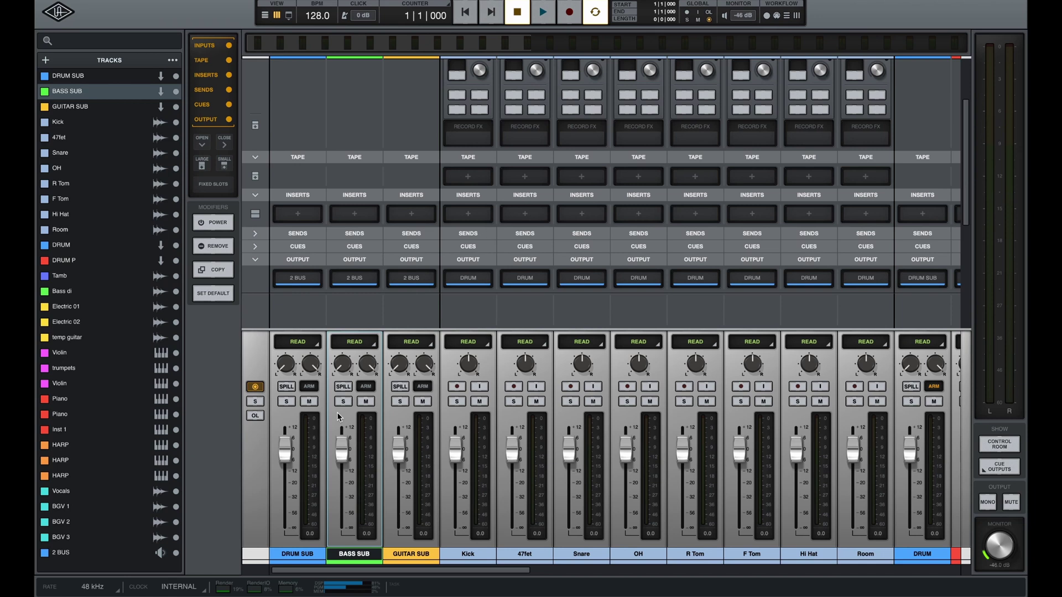
# - Select Electric 01 through temp guitar and route their outputs to GUITAR SUB
pyautogui.hscroll(10, 303, 418)
pyautogui.click(603, 554)
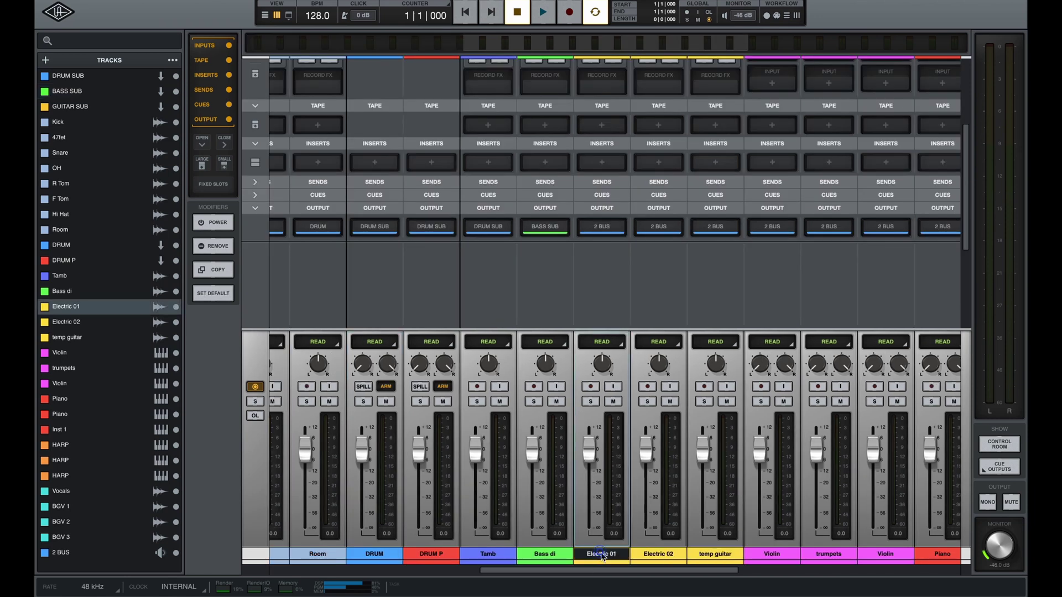
pyautogui.keyDown('shift'); pyautogui.click(715, 554); pyautogui.keyUp('shift')
pyautogui.click(608, 230)
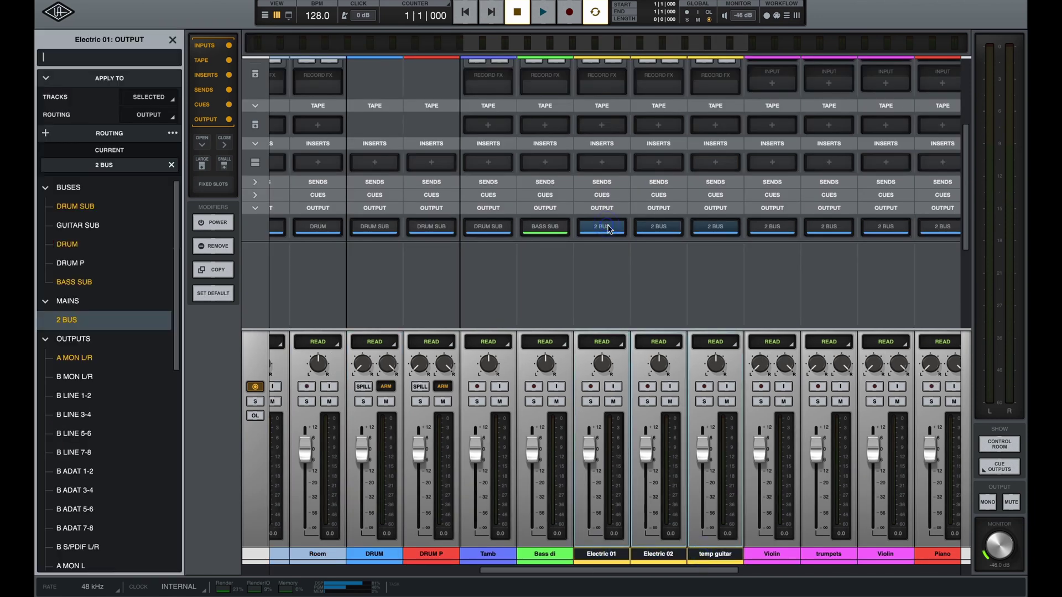
pyautogui.click(94, 251)
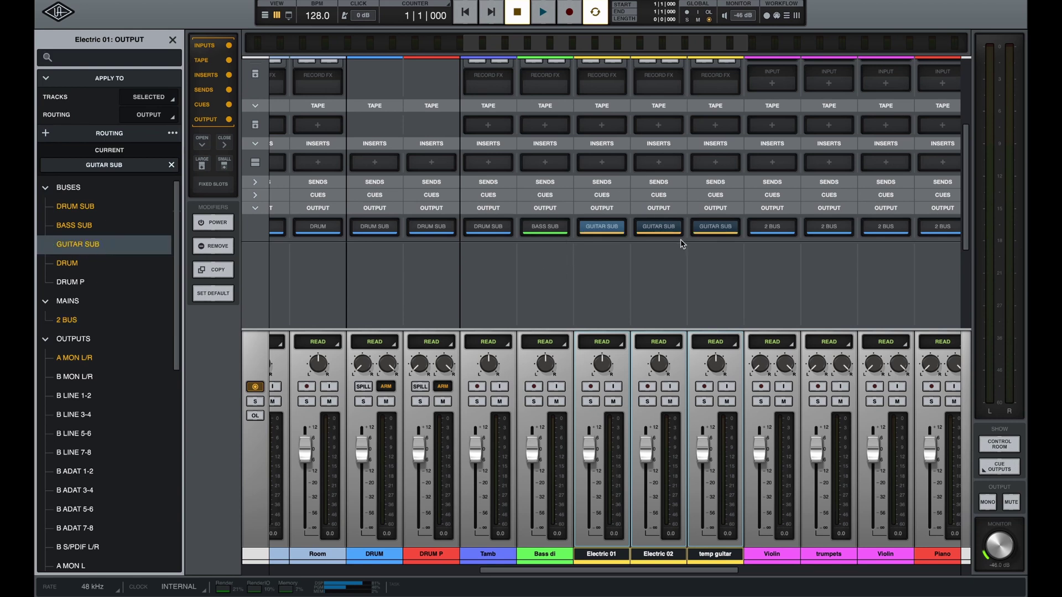
# - Select the instrument tracks from the first Violin through the last HARP and route them to a new stereo bus named KEY SUB with console None
pyautogui.hscroll(3, 680, 438)
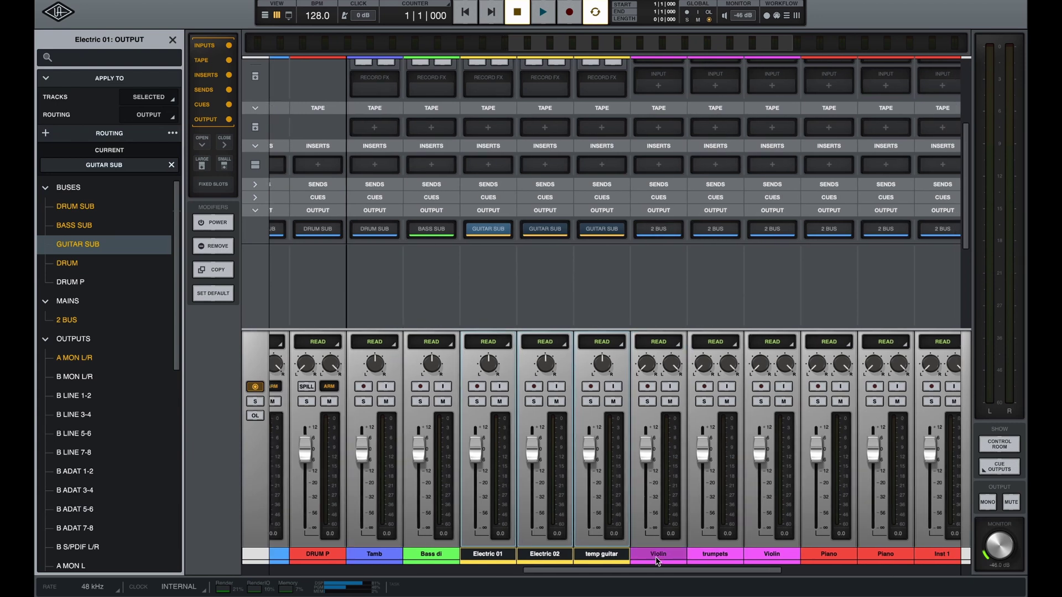
pyautogui.click(658, 554)
pyautogui.hscroll(5, 737, 527)
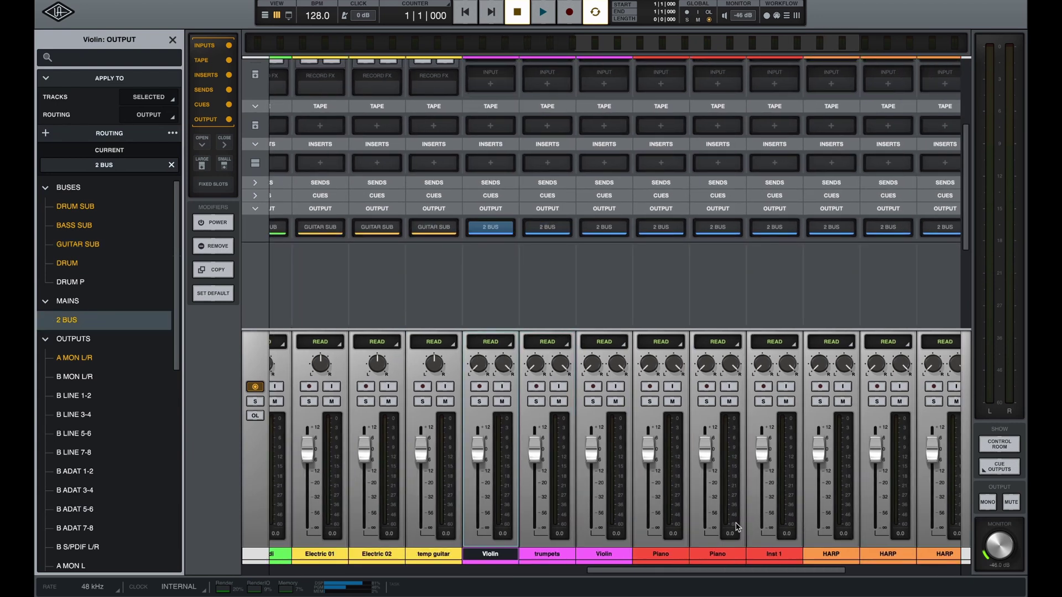
pyautogui.keyDown('shift'); pyautogui.click(890, 554); pyautogui.keyUp('shift')
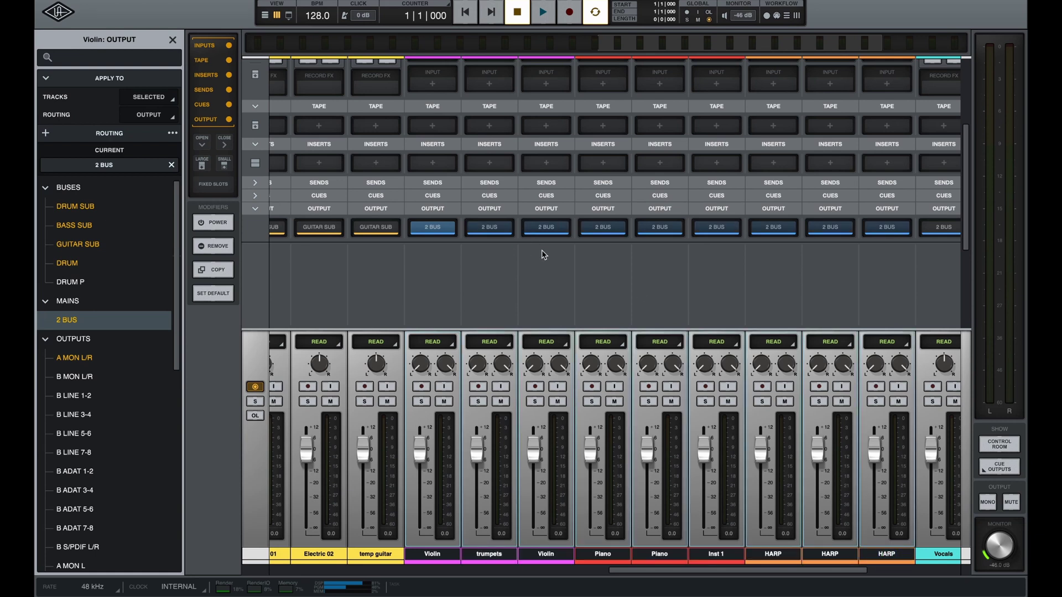
pyautogui.click(442, 233)
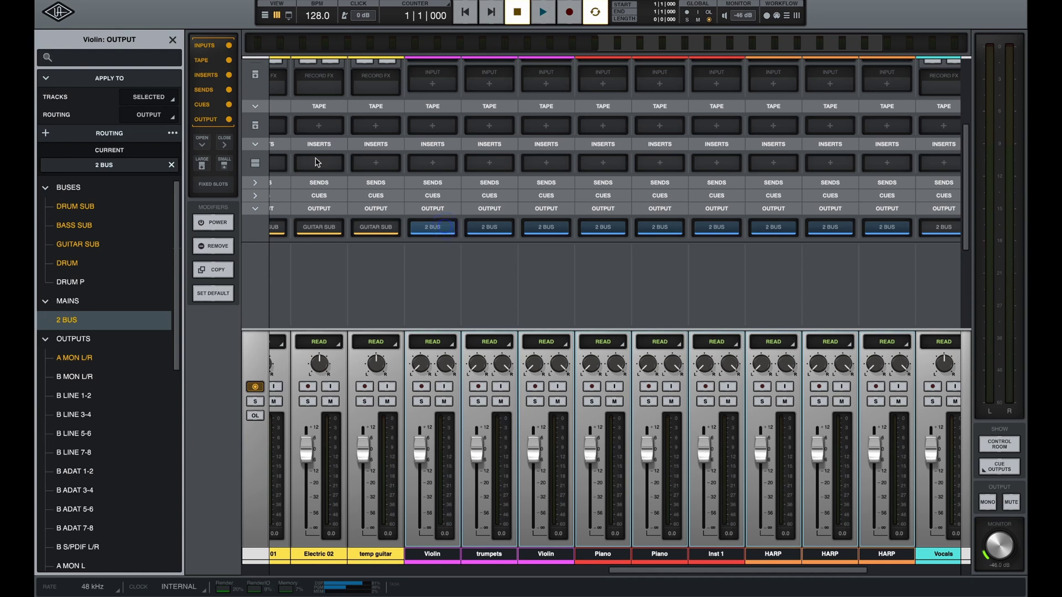
pyautogui.click(46, 133)
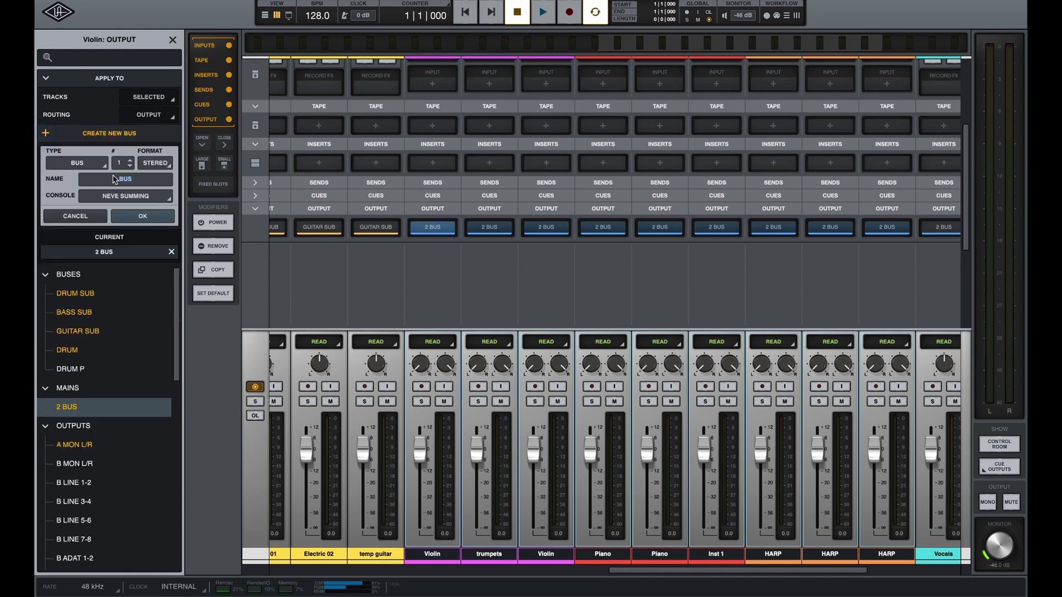
pyautogui.moveTo(143, 185); pyautogui.dragTo(110, 184)
pyautogui.click(118, 190)
pyautogui.click(138, 206)
pyautogui.click(145, 220)
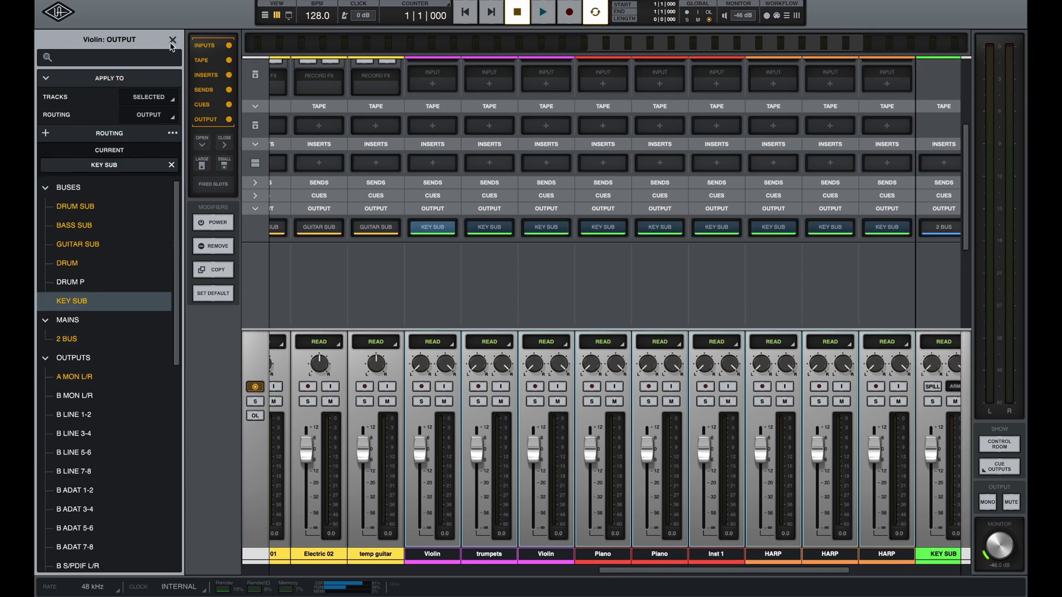
# - Move the KEY SUB bus directly below GUITAR SUB and recolor it mint green
pyautogui.click(172, 40)
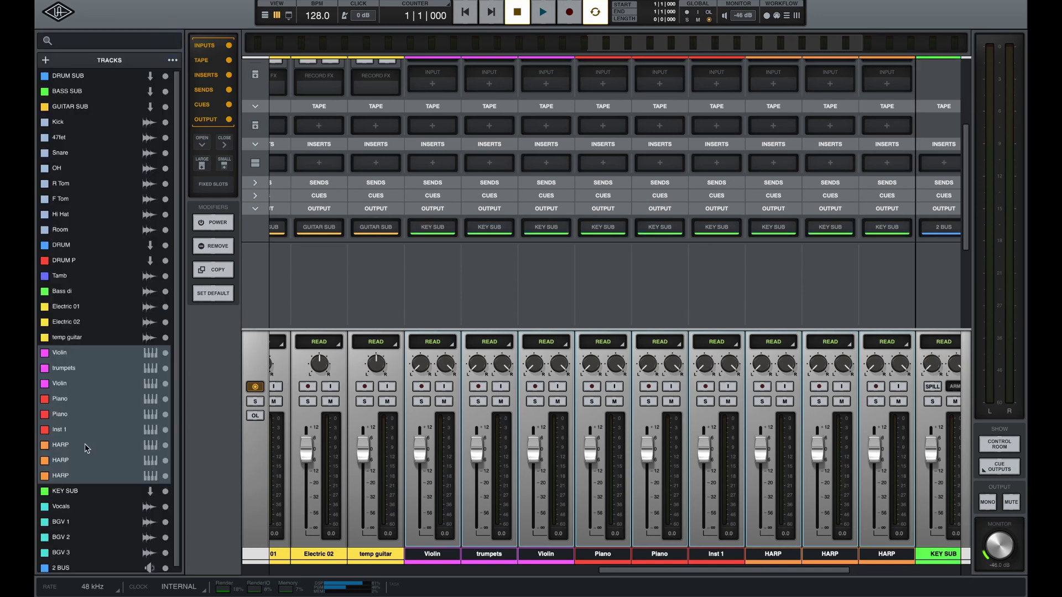
pyautogui.click(74, 492)
pyautogui.moveTo(74, 492); pyautogui.dragTo(74, 127)
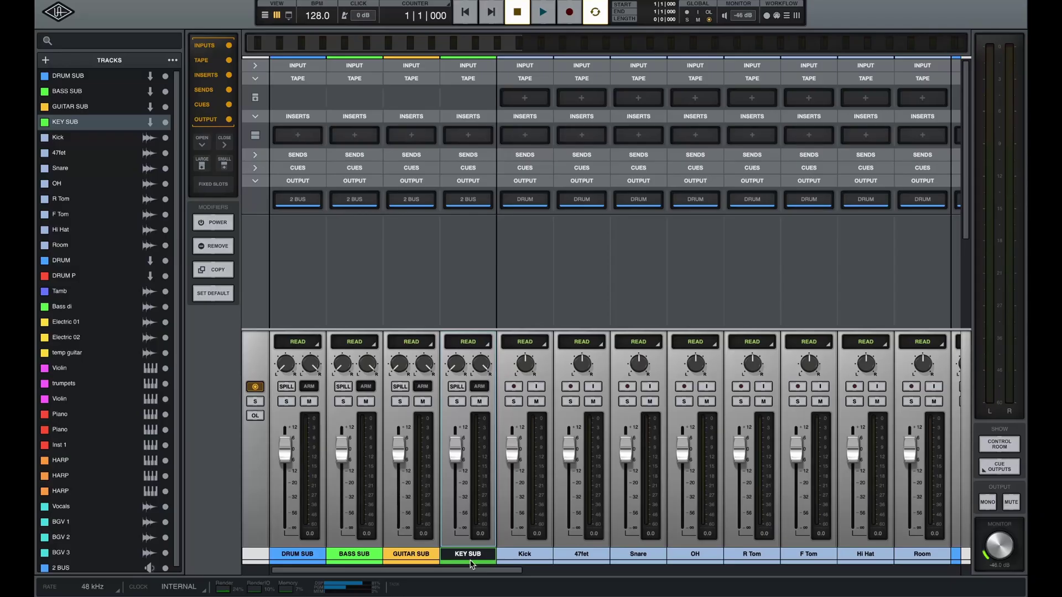
pyautogui.click(470, 563)
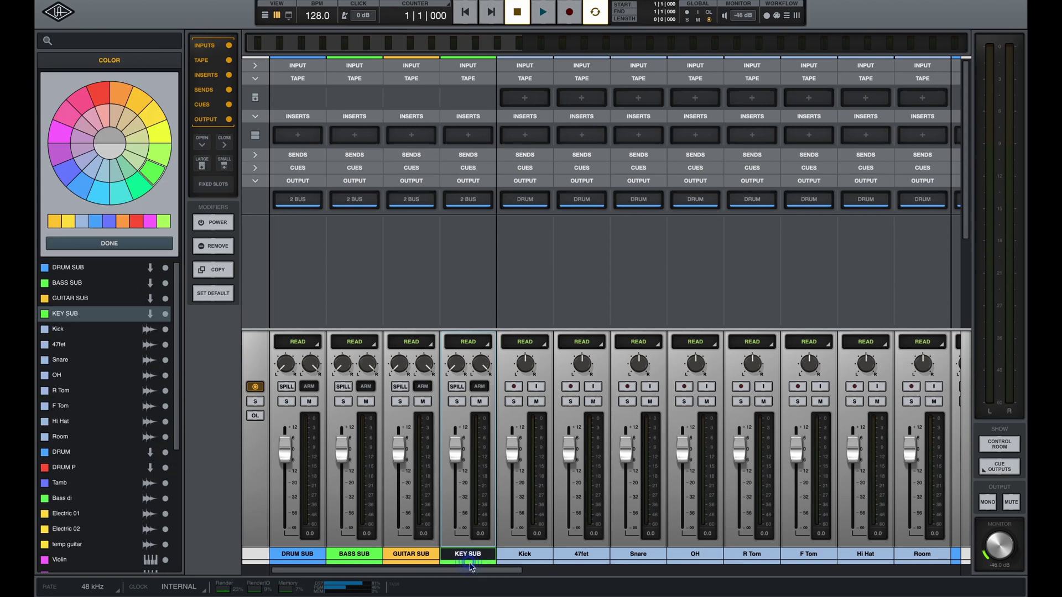
pyautogui.click(141, 191)
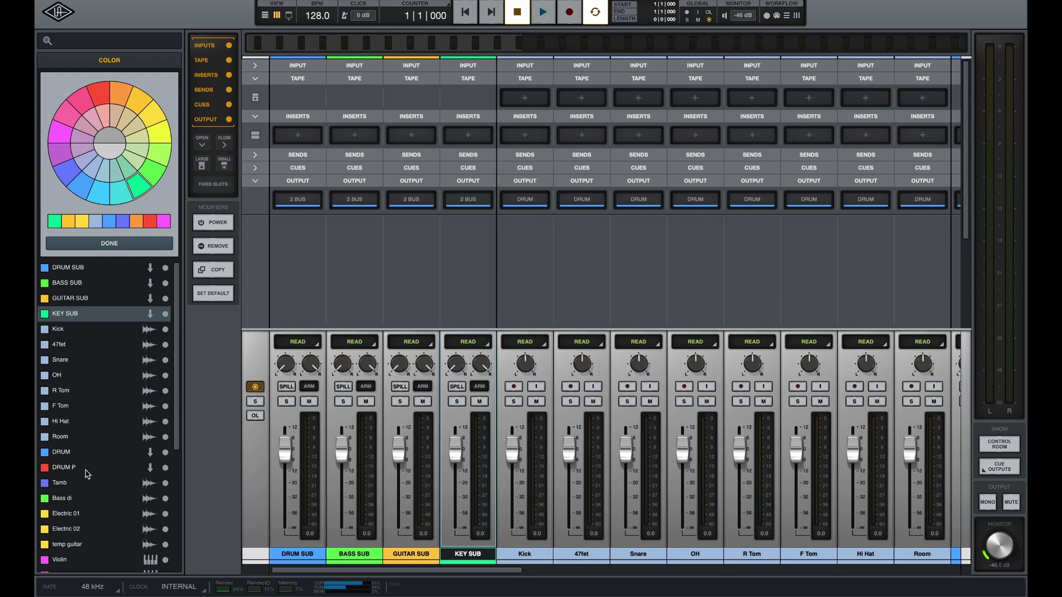
# - Select the tracks Vocals through BGV 3 and close the color picker
pyautogui.scroll(-5, 87, 474)
pyautogui.scroll(-1, 88, 474)
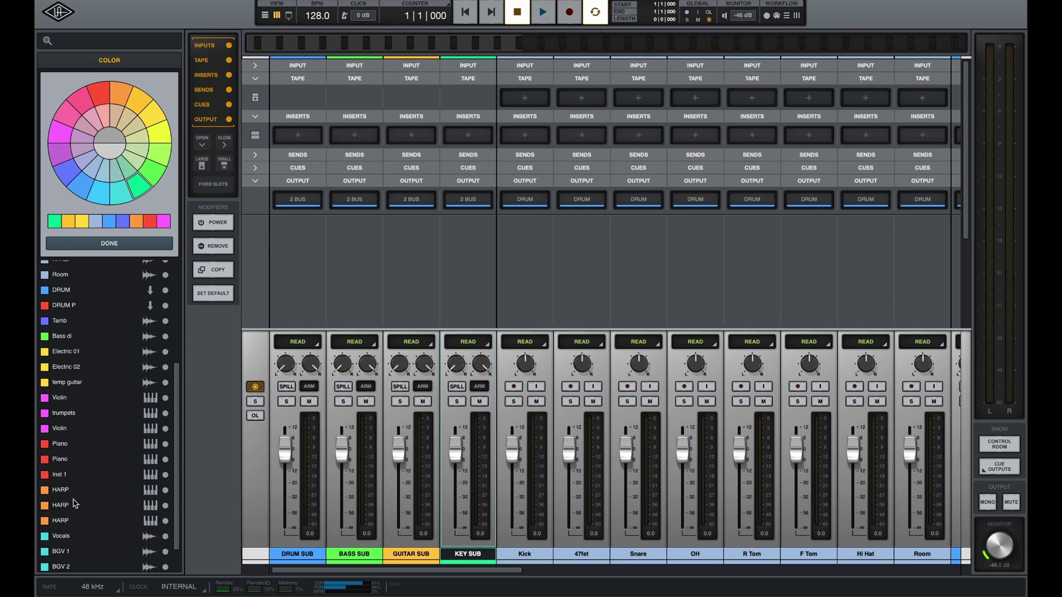
pyautogui.scroll(-1, 75, 505)
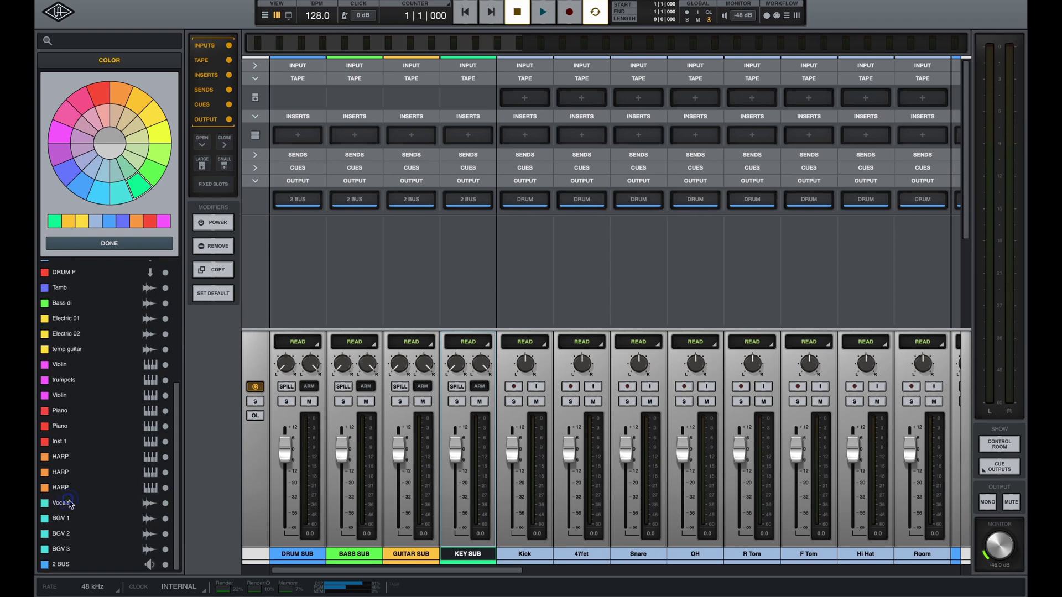
pyautogui.click(70, 503)
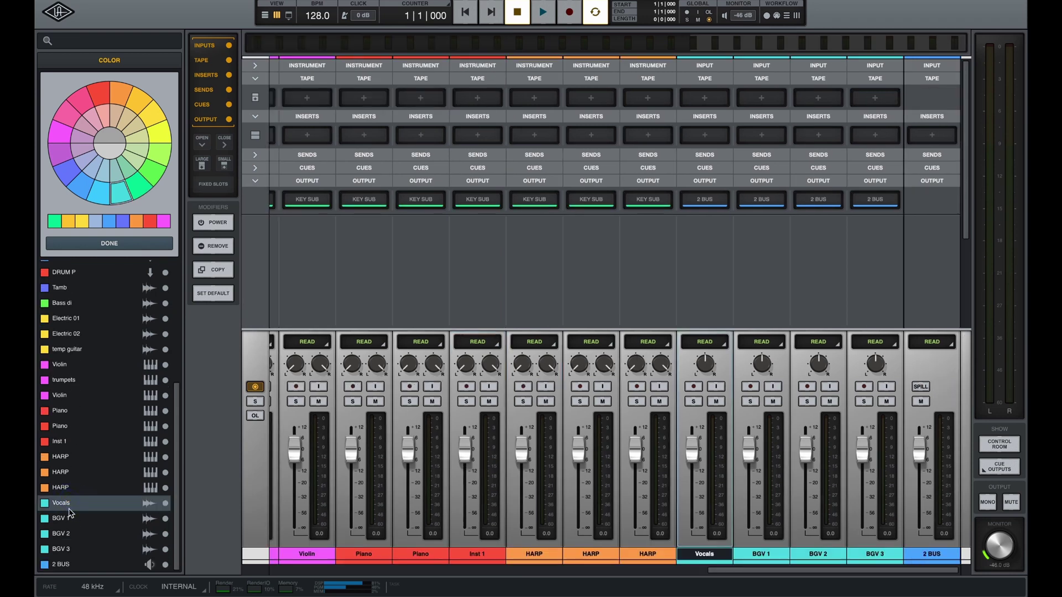
pyautogui.keyDown('shift'); pyautogui.click(69, 551); pyautogui.keyUp('shift')
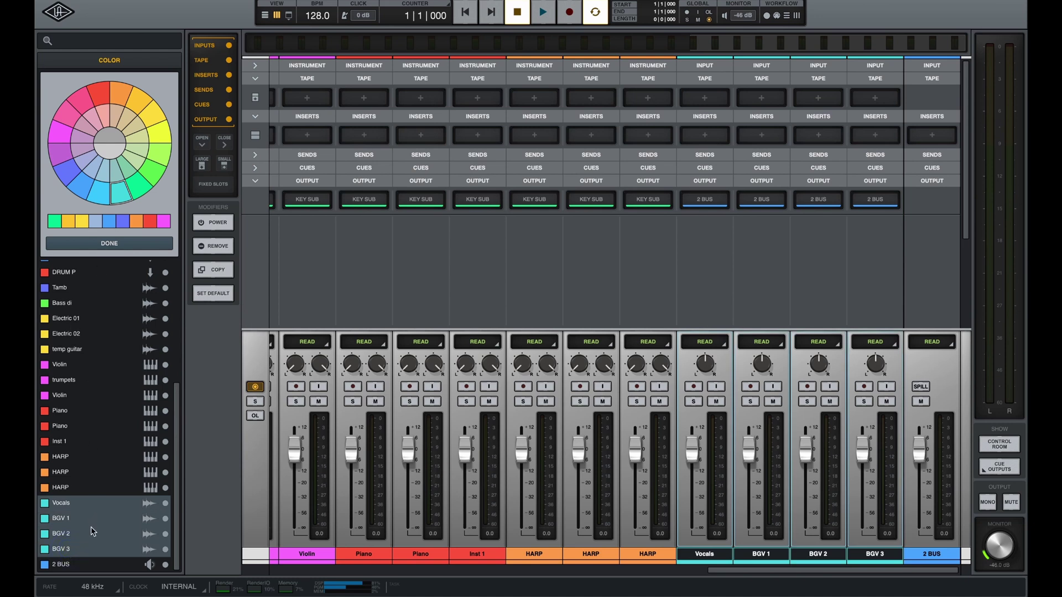
pyautogui.click(128, 244)
# - Create a new stereo bus named LEAD SUB with the console set to None
pyautogui.click(46, 60)
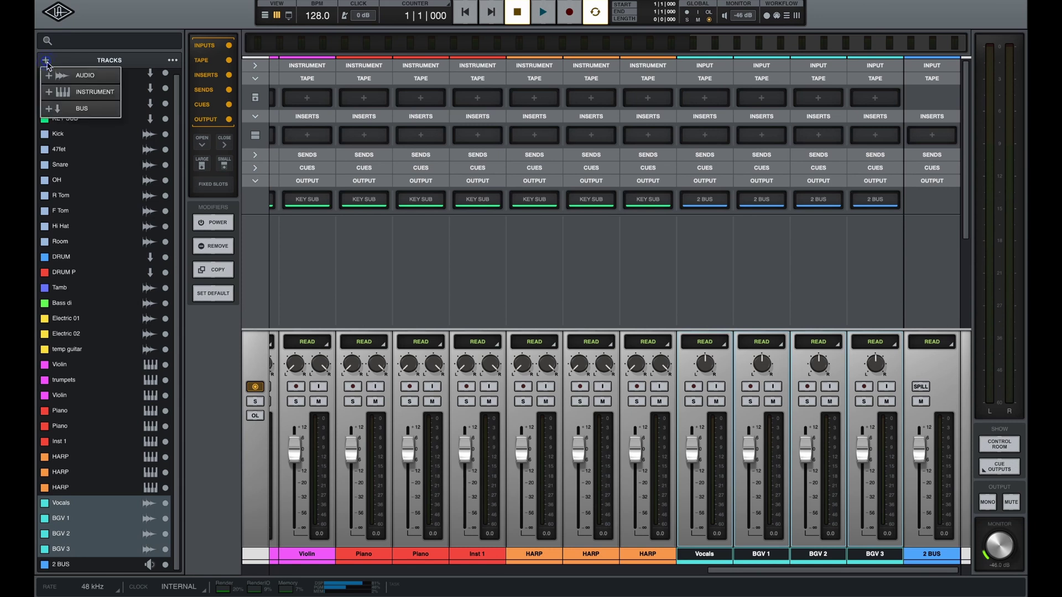
pyautogui.click(80, 109)
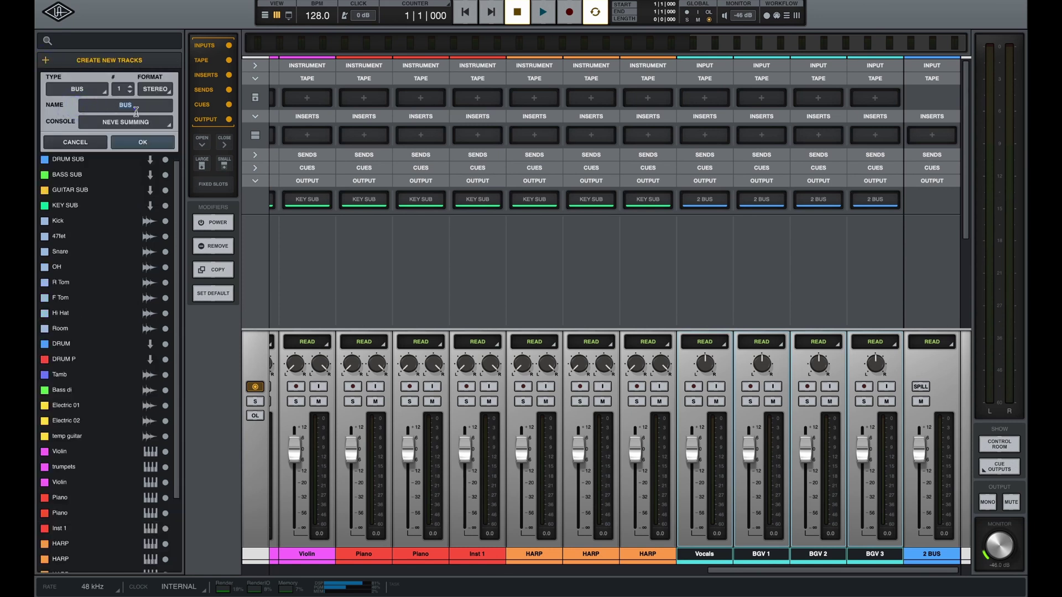
pyautogui.moveTo(137, 107); pyautogui.dragTo(93, 106)
pyautogui.write('LEAD SUB')
pyautogui.click(132, 122)
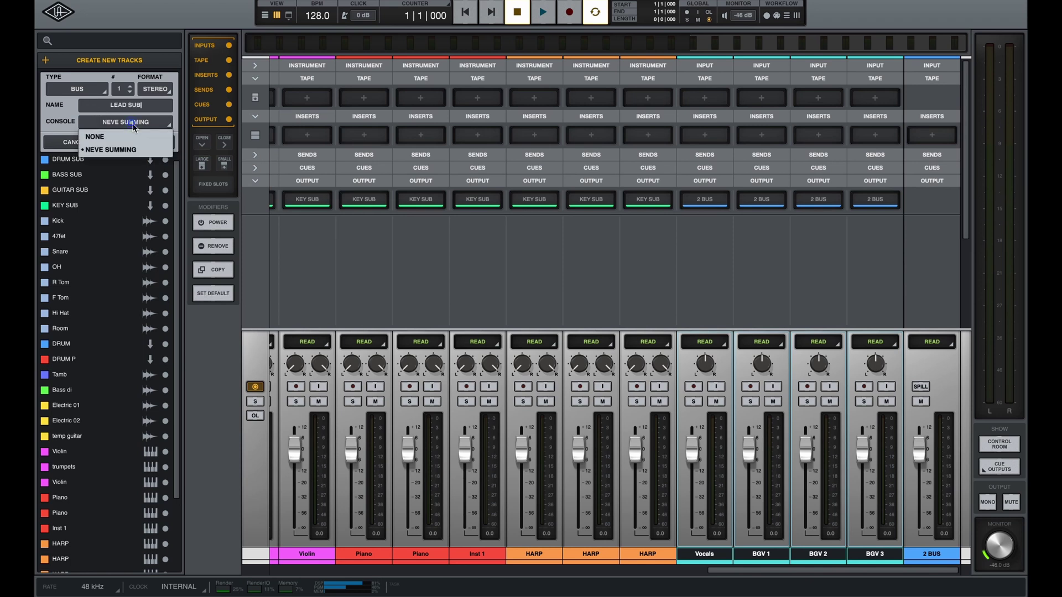
pyautogui.click(129, 131)
pyautogui.click(142, 145)
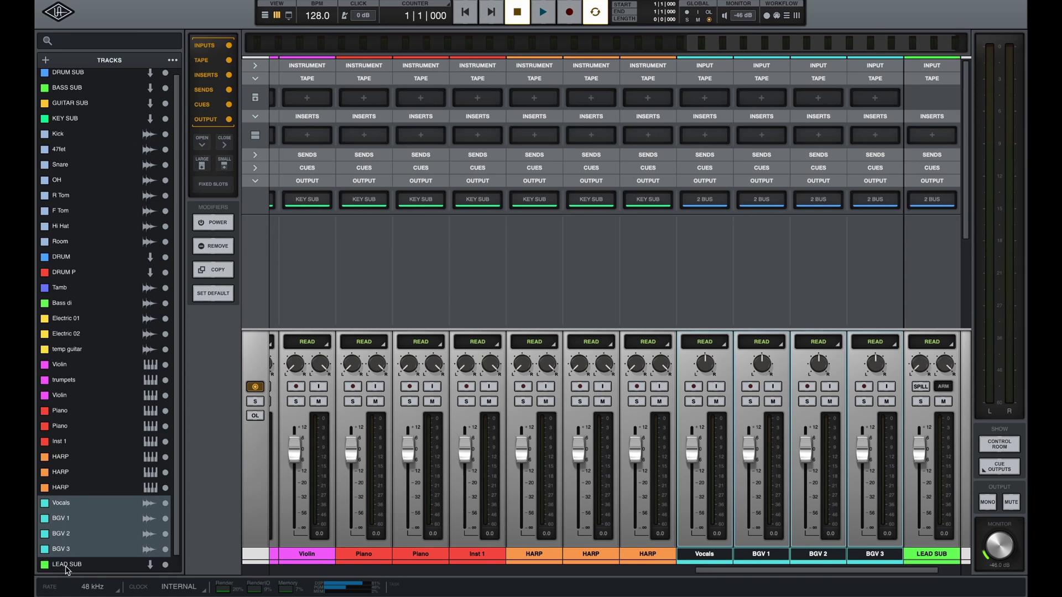
# - Recolor the LEAD SUB bus turquoise and move it directly below KEY SUB
pyautogui.click(66, 565)
pyautogui.click(46, 565)
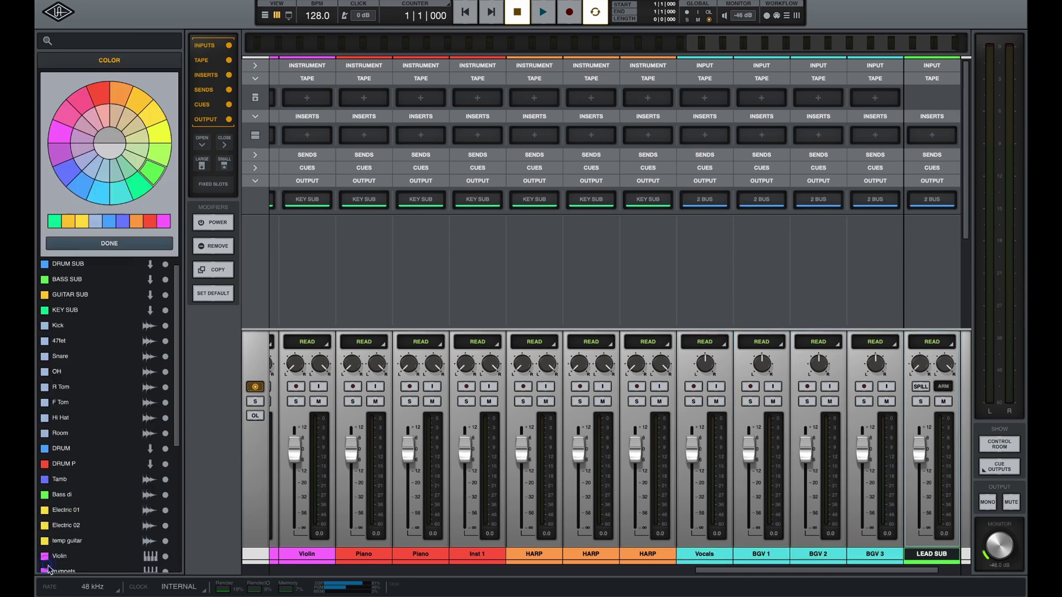
pyautogui.click(121, 194)
pyautogui.click(131, 245)
pyautogui.moveTo(76, 568); pyautogui.dragTo(92, 130)
pyautogui.scroll(-1, 79, 296)
pyautogui.scroll(1, 79, 296)
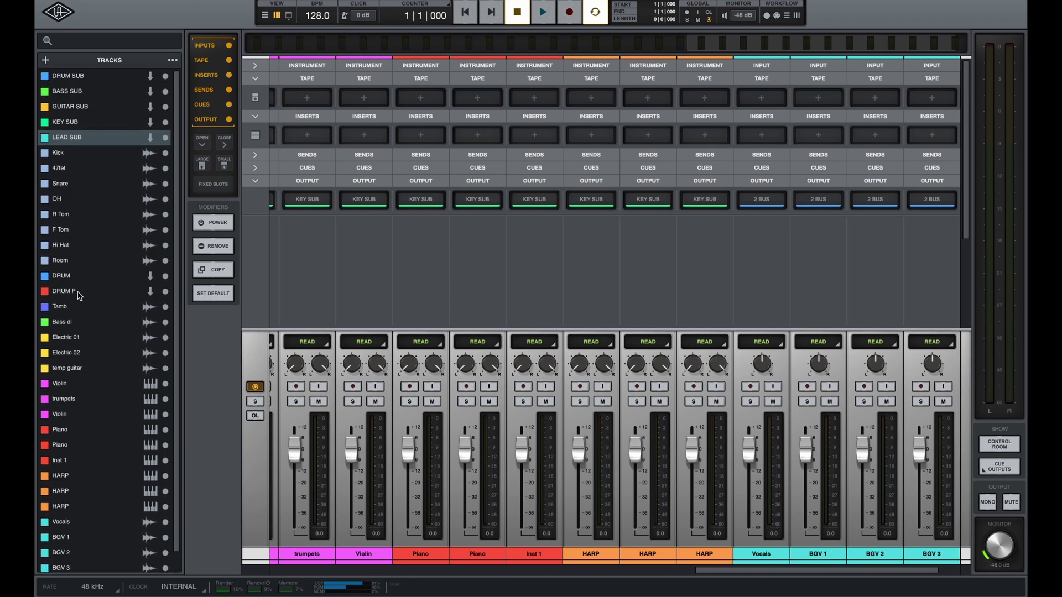
pyautogui.scroll(-1, 79, 296)
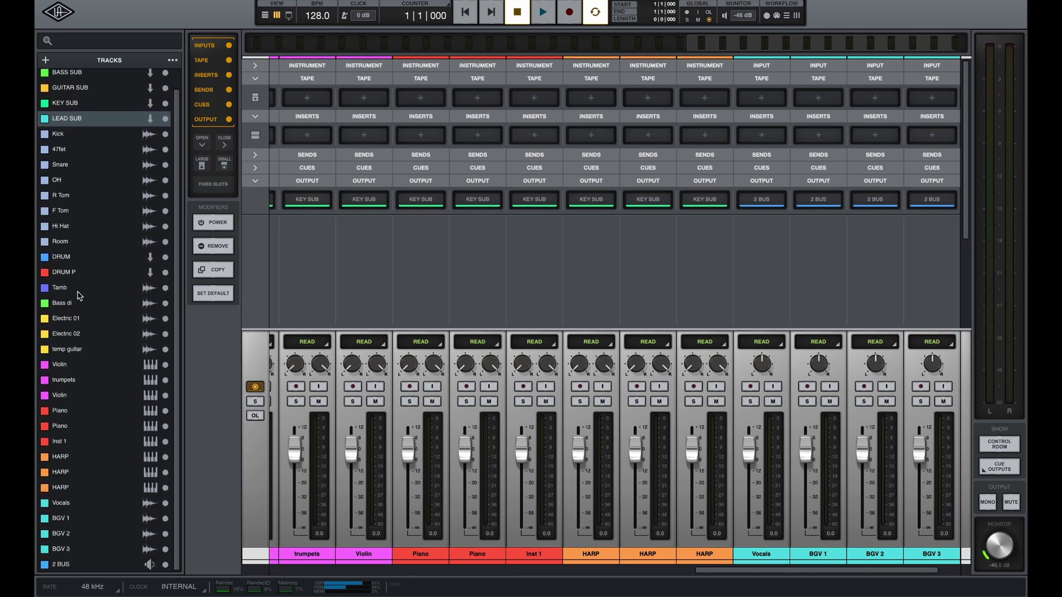
# - Spill the DRUM bus to show only its source tracks, and turn Spill off again to restore the full mixer
pyautogui.hscroll(2, 516, 406)
pyautogui.scroll(-1, 516, 406)
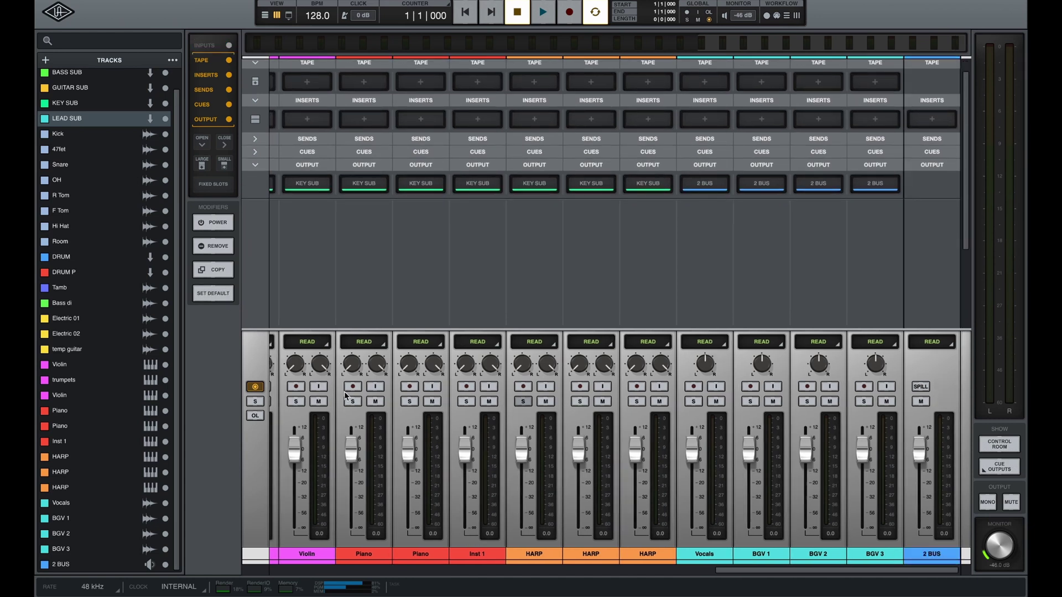
pyautogui.click(72, 380)
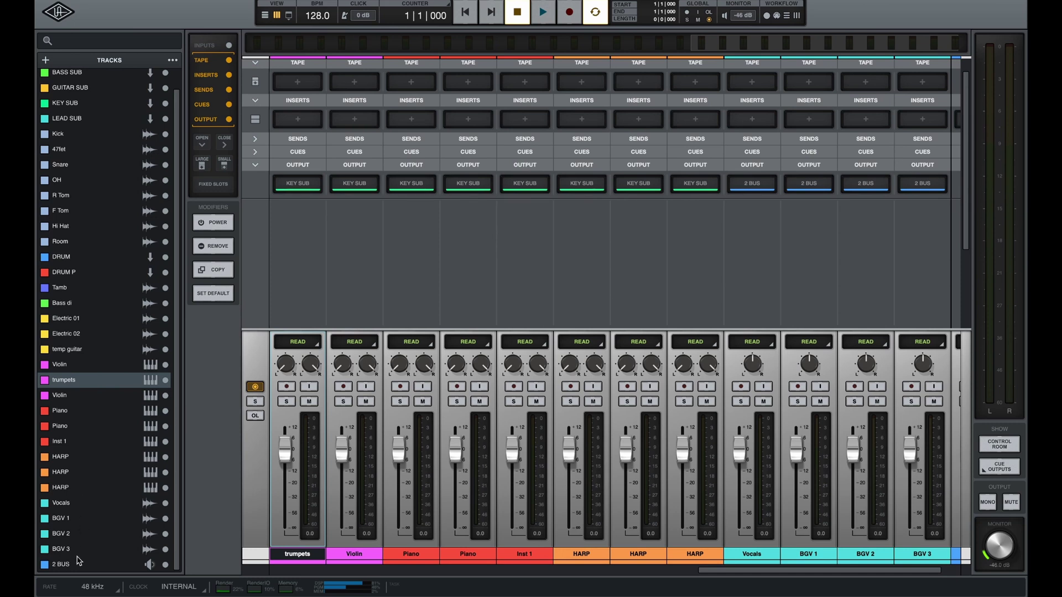
pyautogui.hscroll(2, 514, 266)
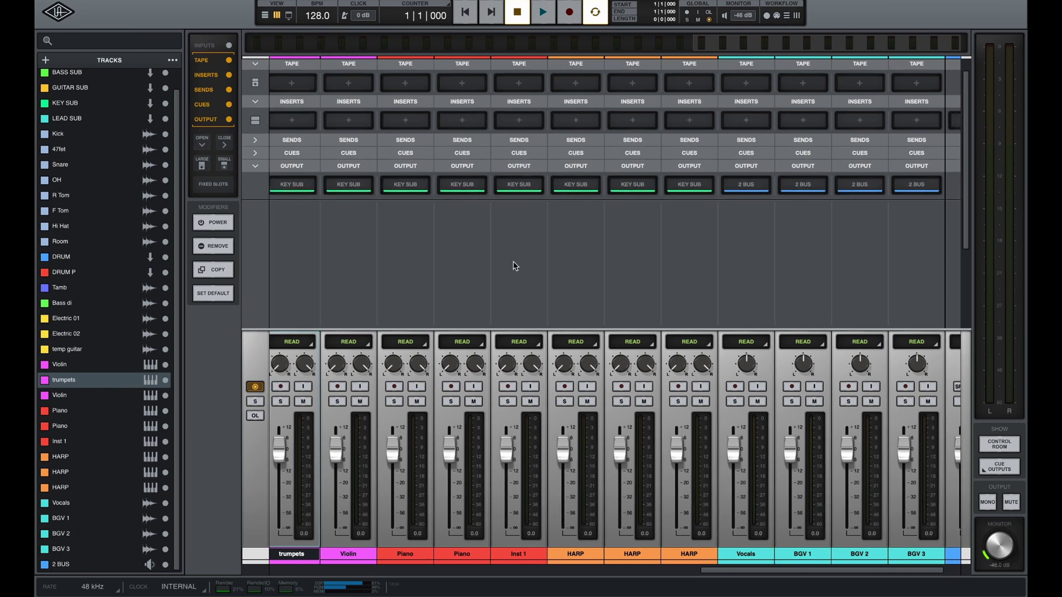
pyautogui.scroll(-1, 513, 266)
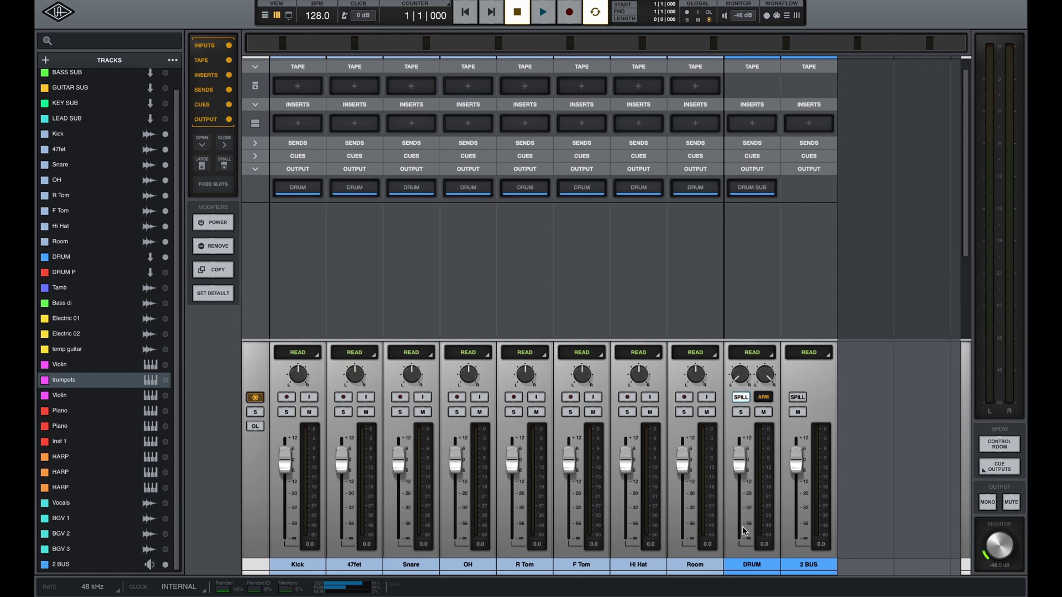
pyautogui.click(741, 398)
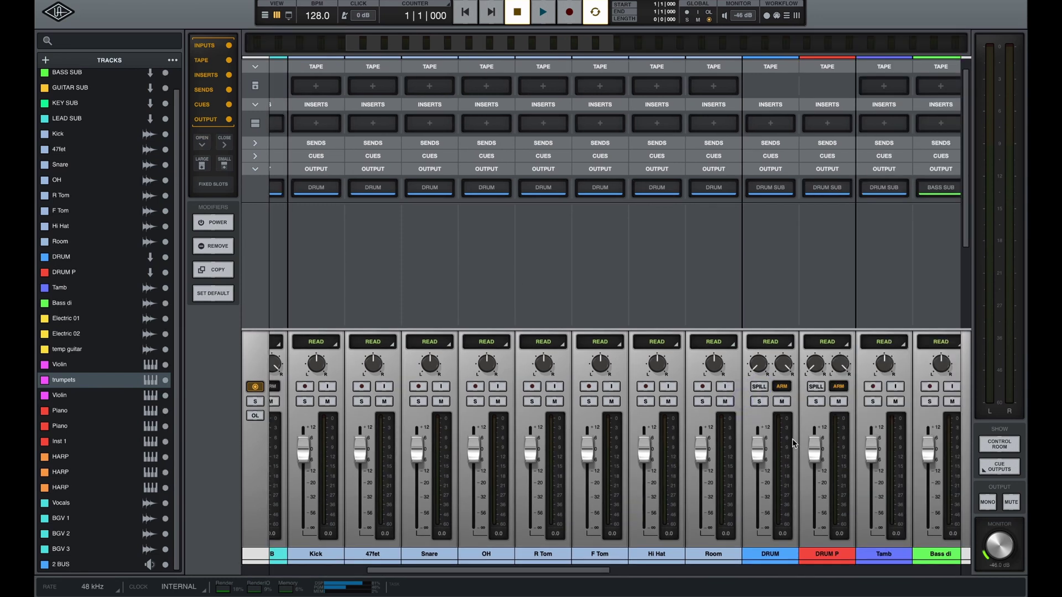